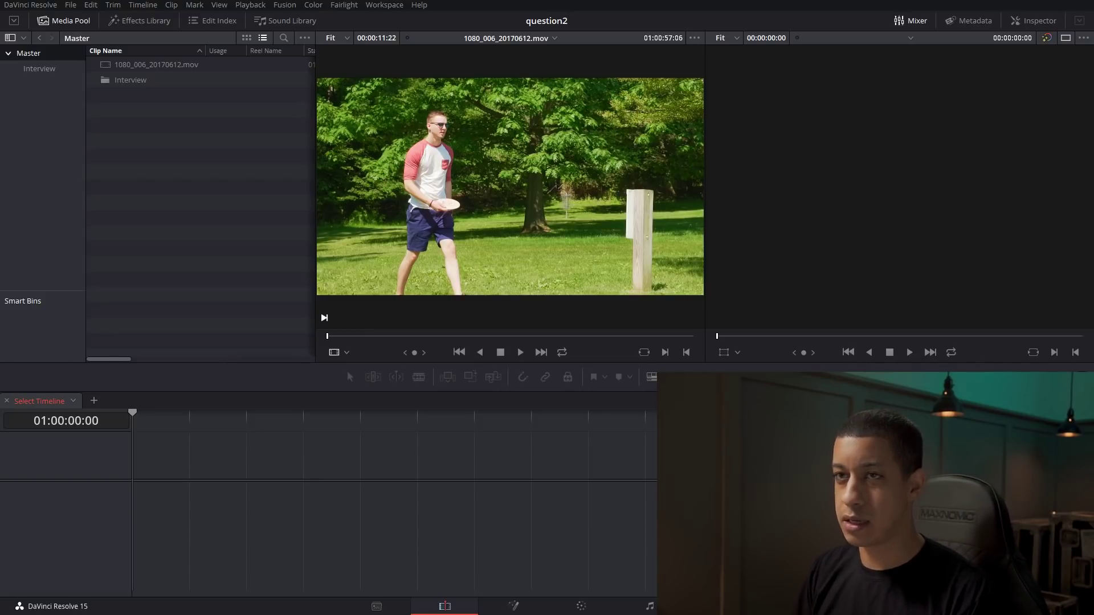
Open the Interview bin to list 00003.MTS, 00004.MTS, C0027.MP4 and C0028.MP4
click(50, 74)
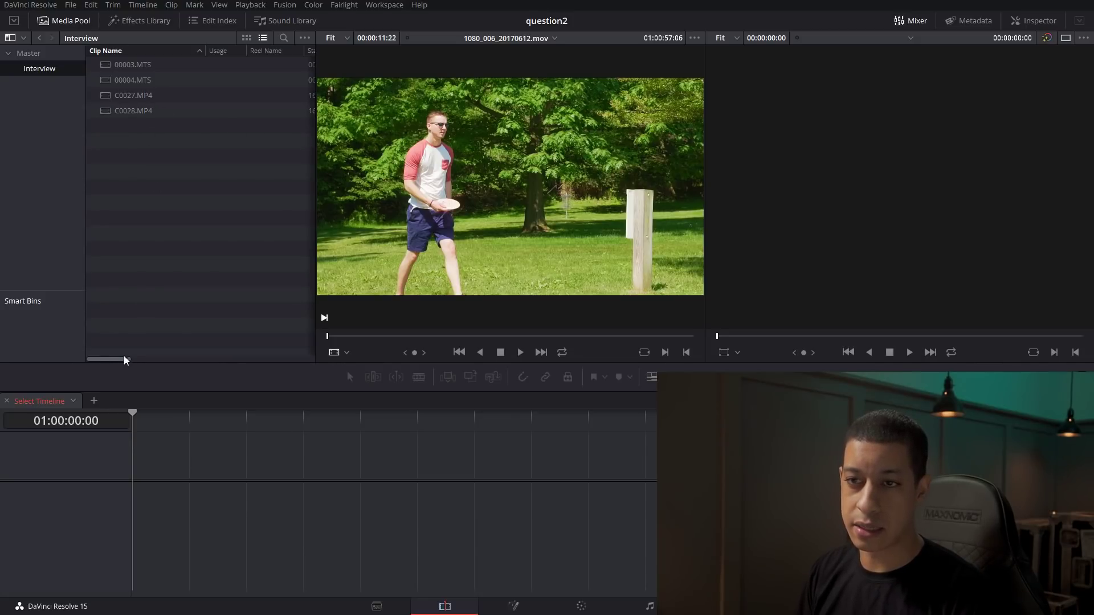
Marquee-select the four interview clips and bring up their context menu
drag(125, 357, 189, 364)
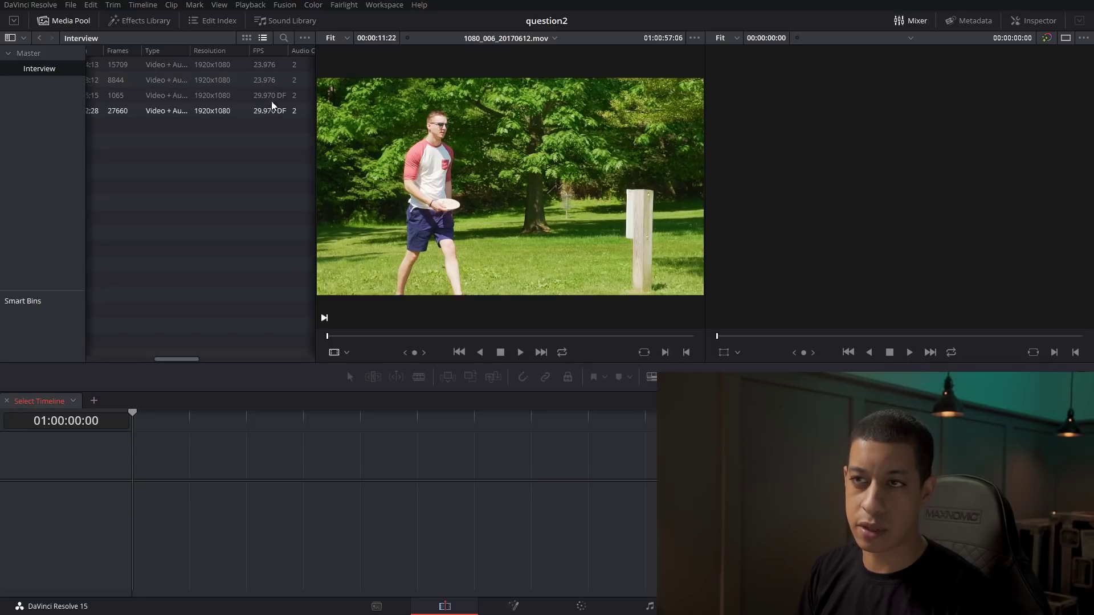
drag(187, 357, 104, 357)
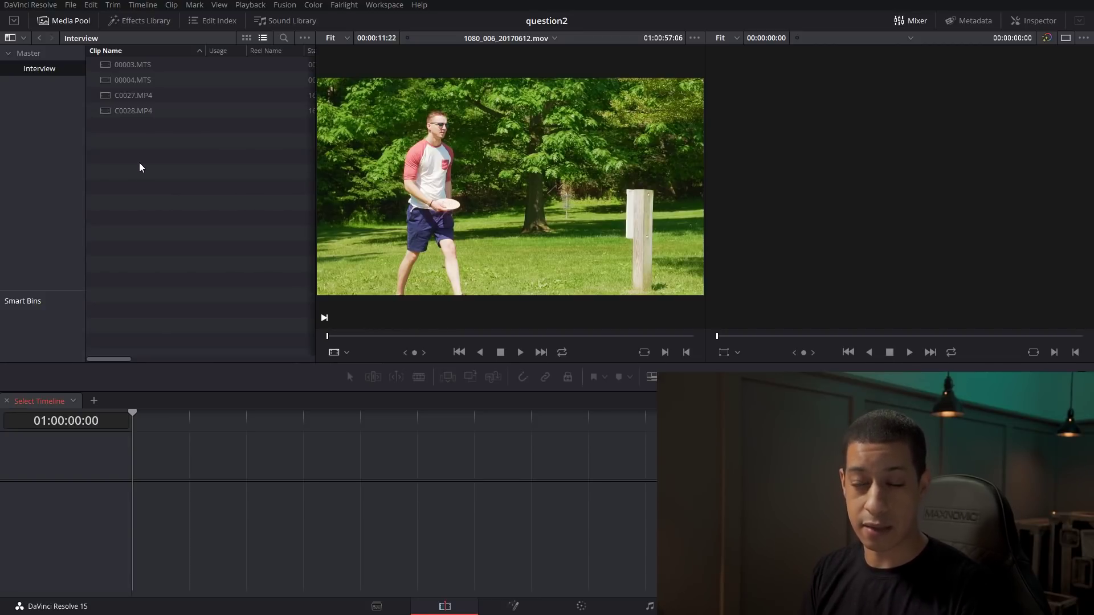
drag(162, 146, 112, 69)
right_click(112, 68)
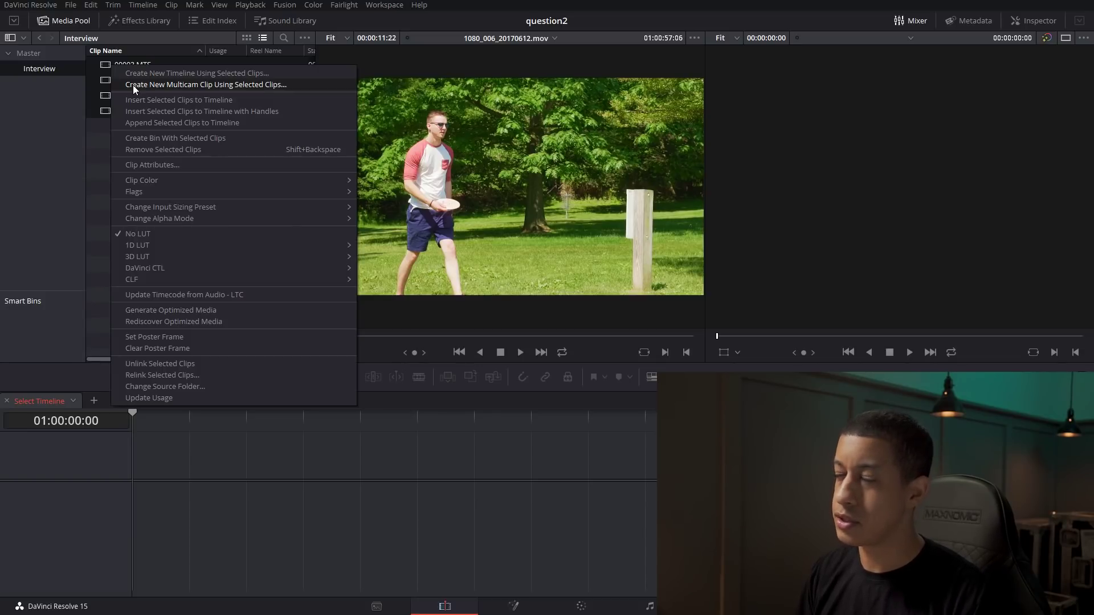
Create a multicam clip from the four selected clips with Angle Sync set to Sound
click(132, 84)
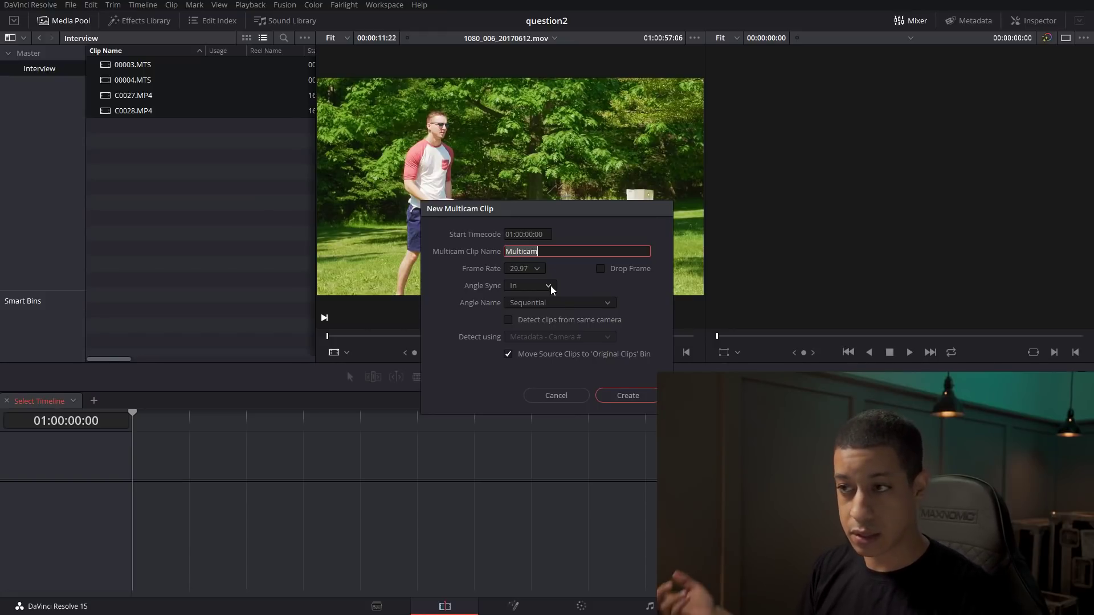
click(550, 286)
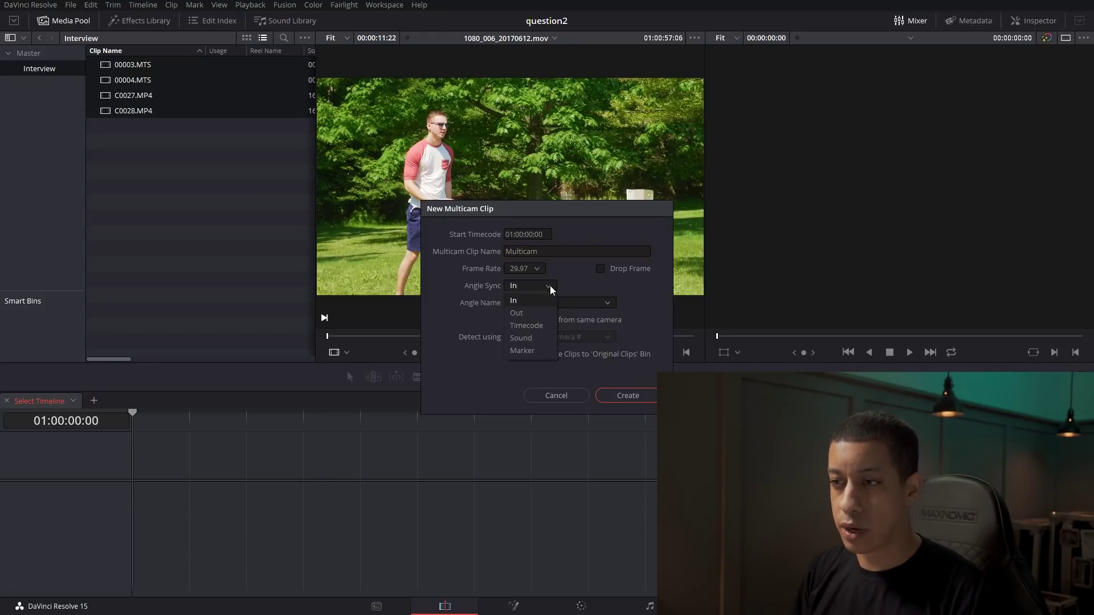
click(542, 339)
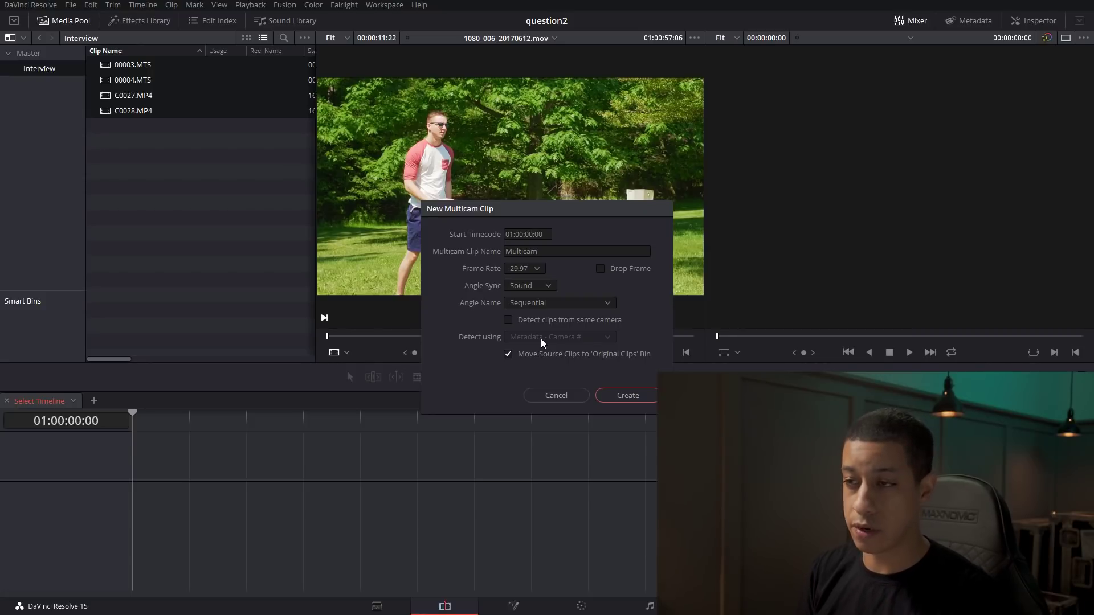
click(641, 403)
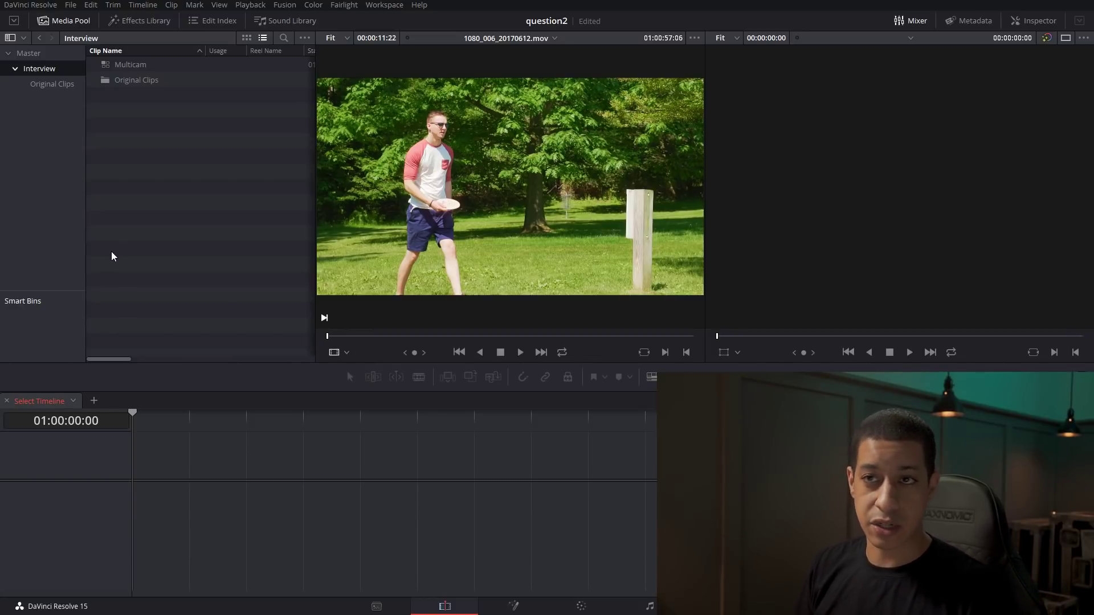
right_click(121, 67)
Open the Multicam clip in its own timeline
click(108, 131)
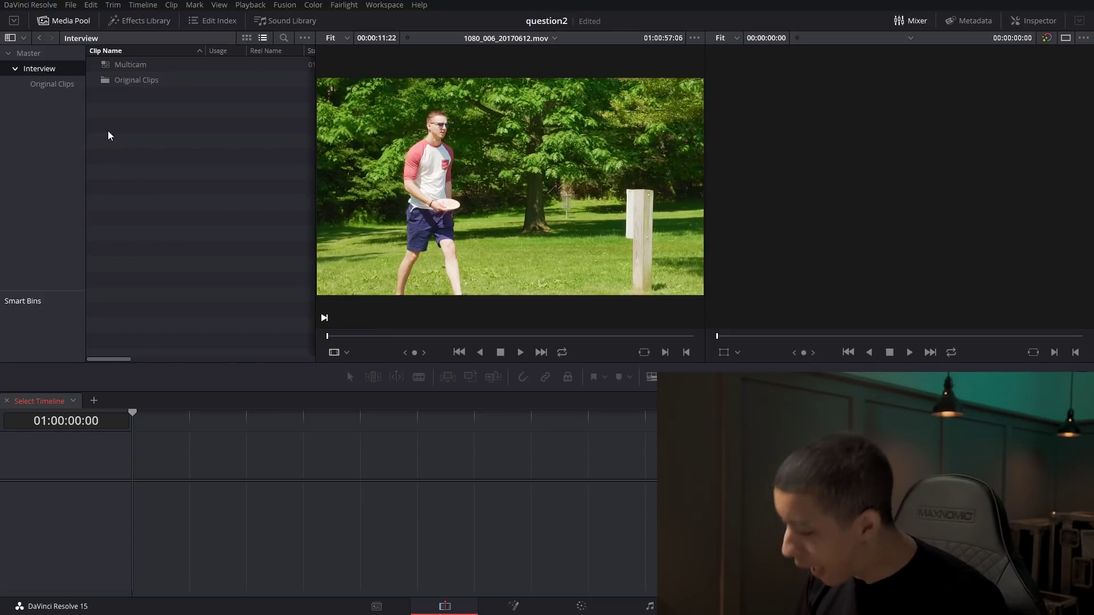
right_click(126, 70)
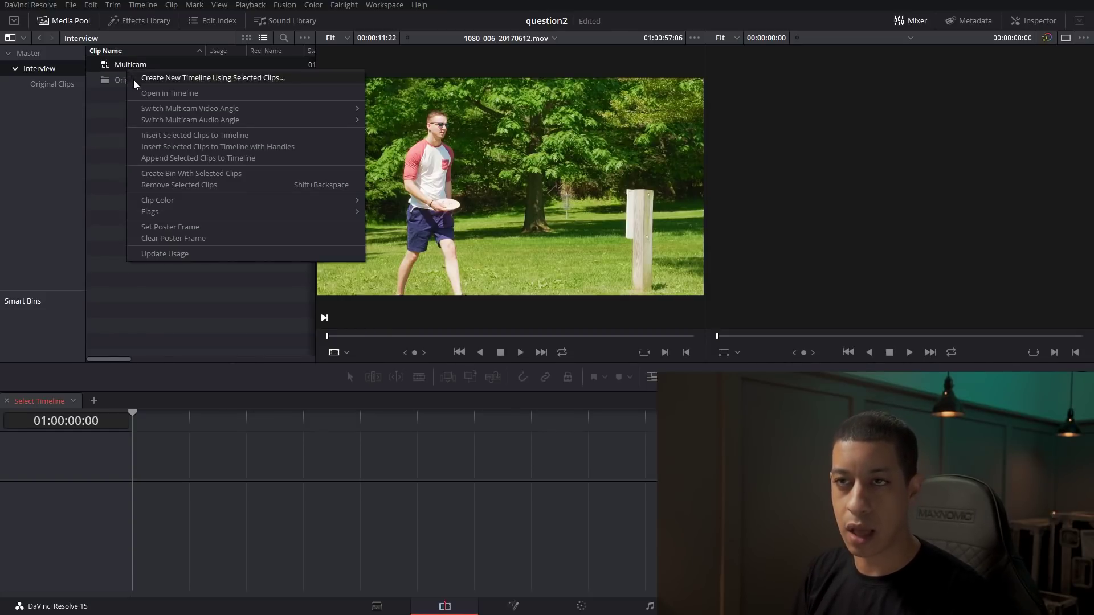
click(142, 93)
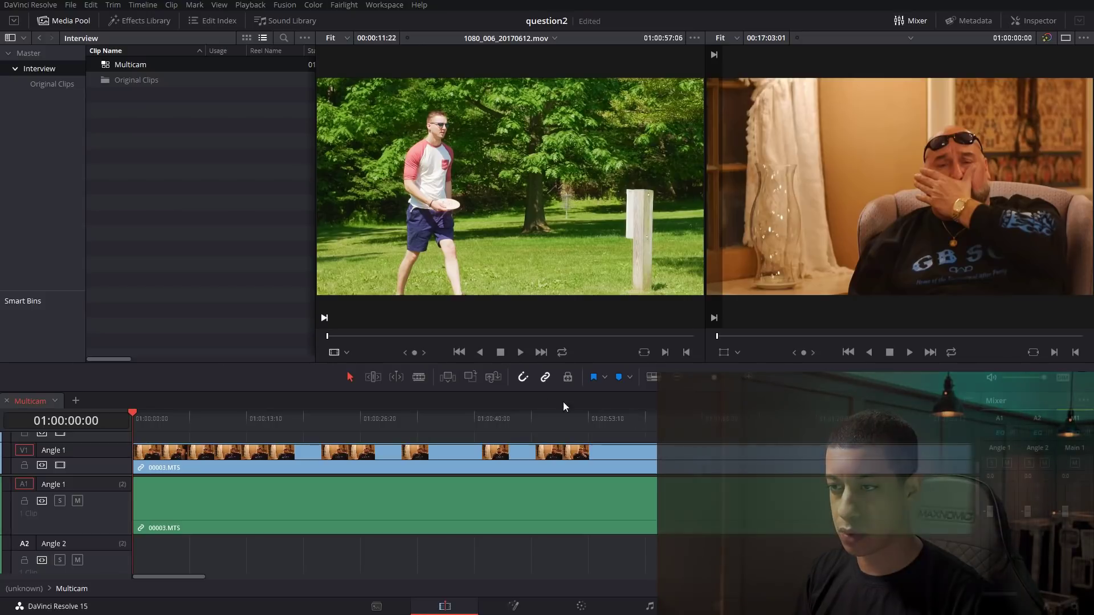
Shorten the audio tracks, show clips as thin bars, and zoom out to see every angle
click(654, 377)
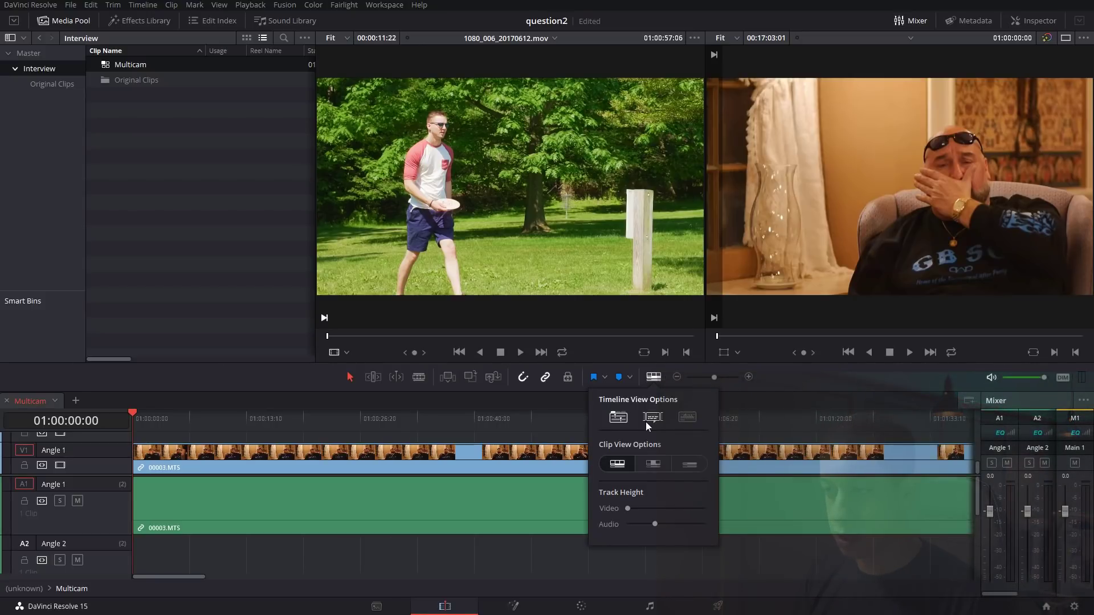
drag(654, 524, 629, 527)
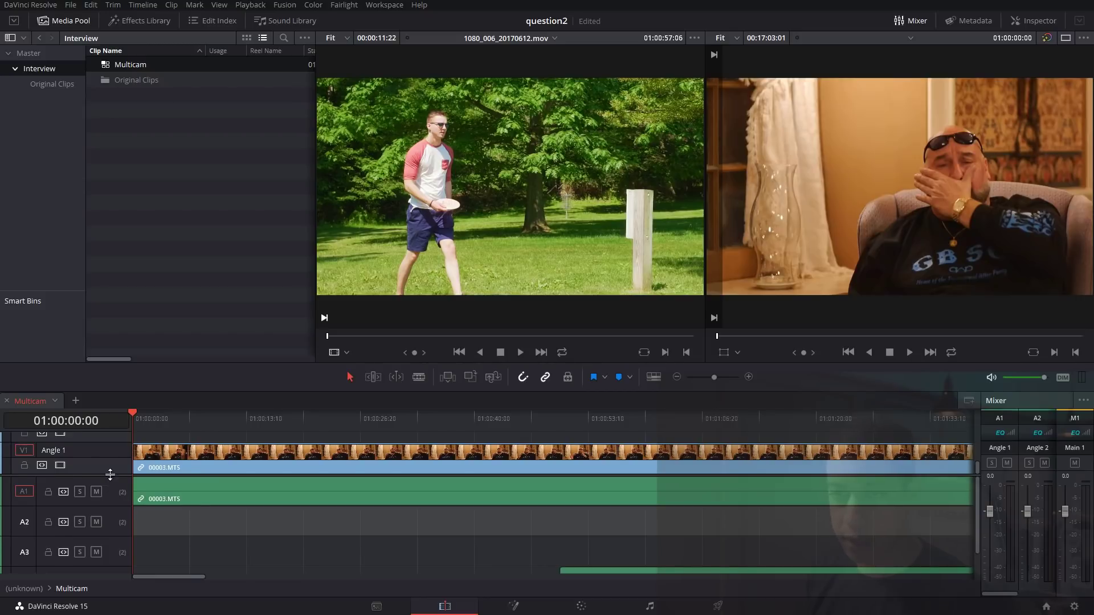
scroll(108, 480, up, 3)
click(654, 376)
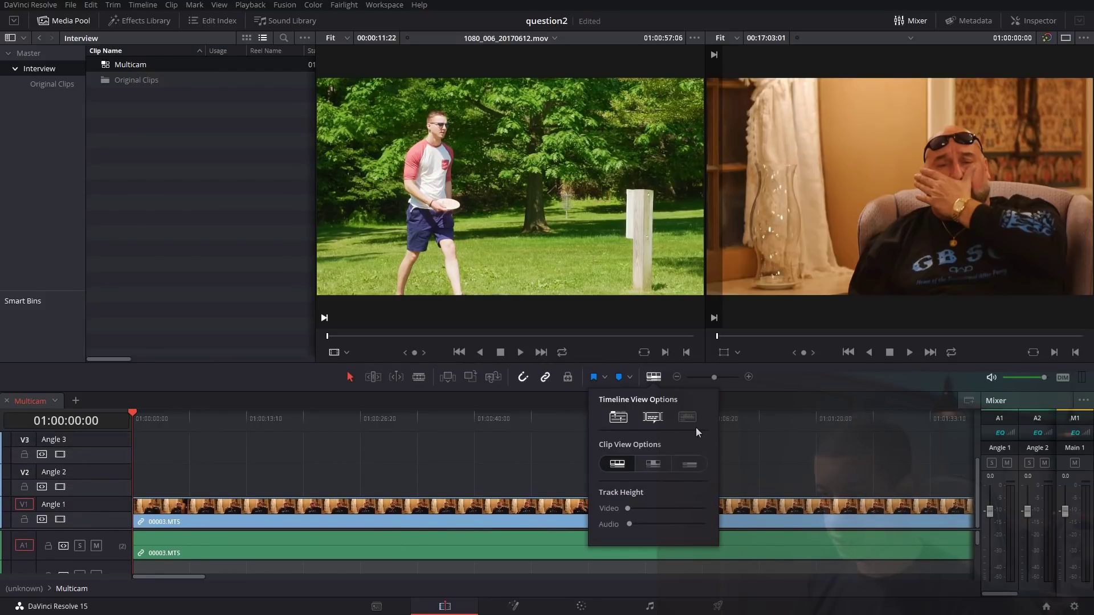
click(690, 465)
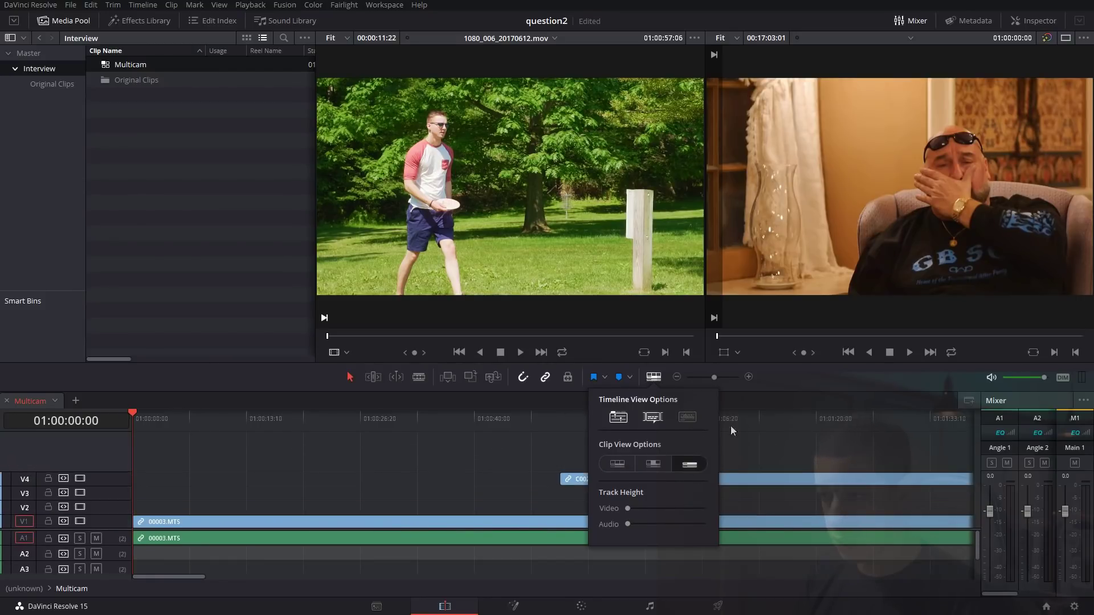
click(677, 377)
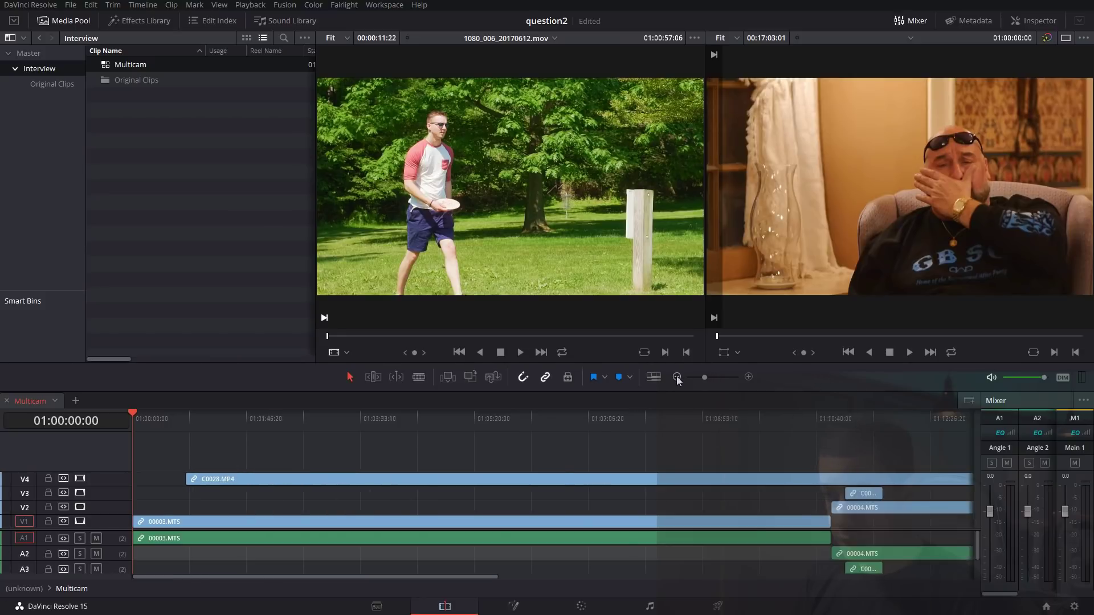
click(677, 377)
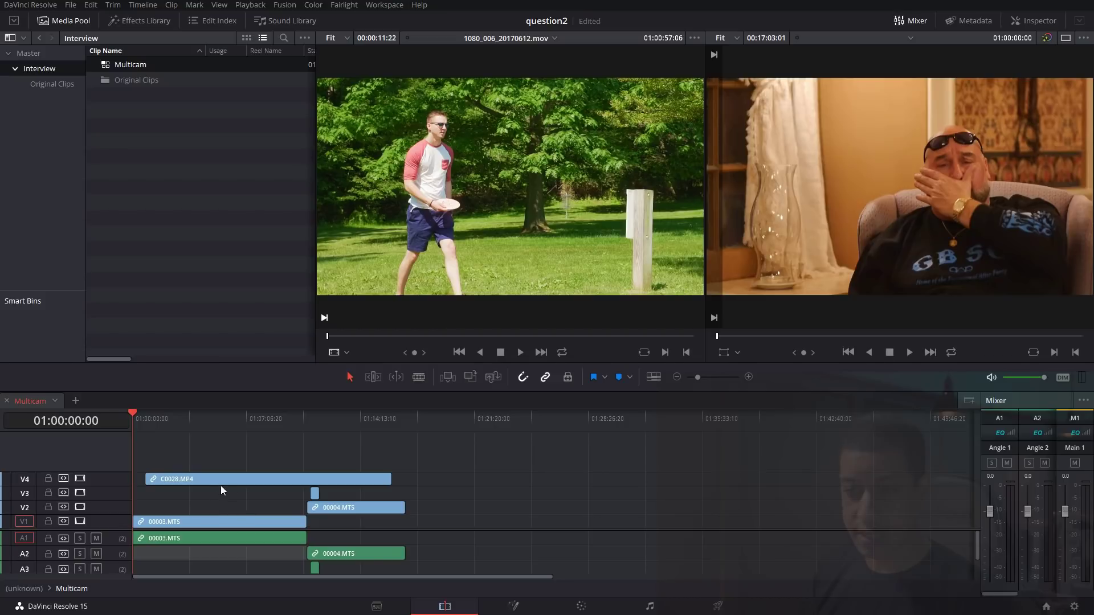
click(293, 426)
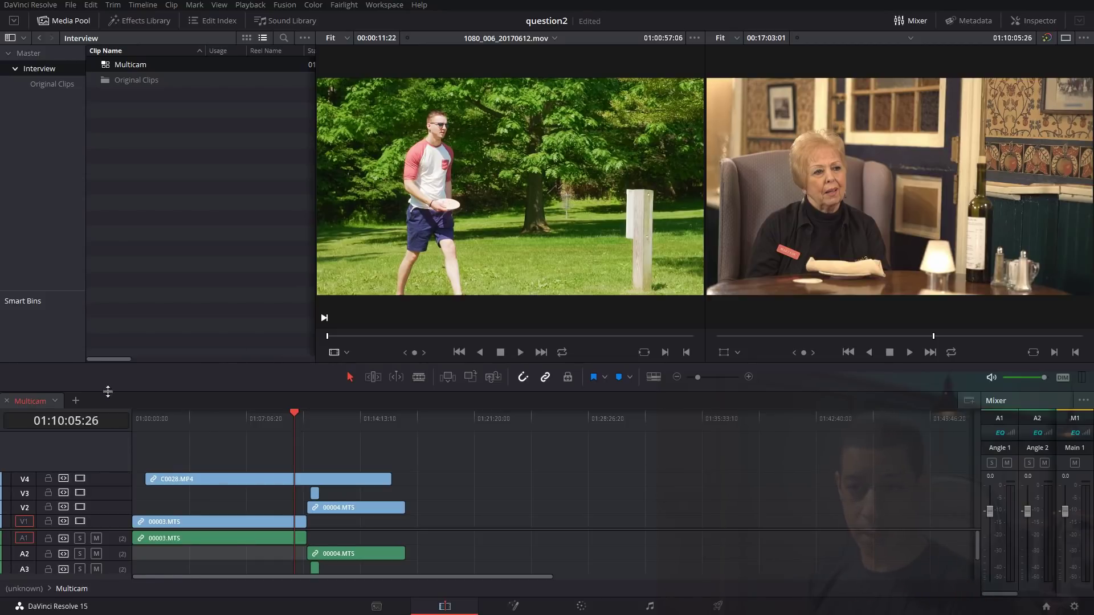
Close the Multicam timeline and turn Stacked Timelines off and back on
click(7, 401)
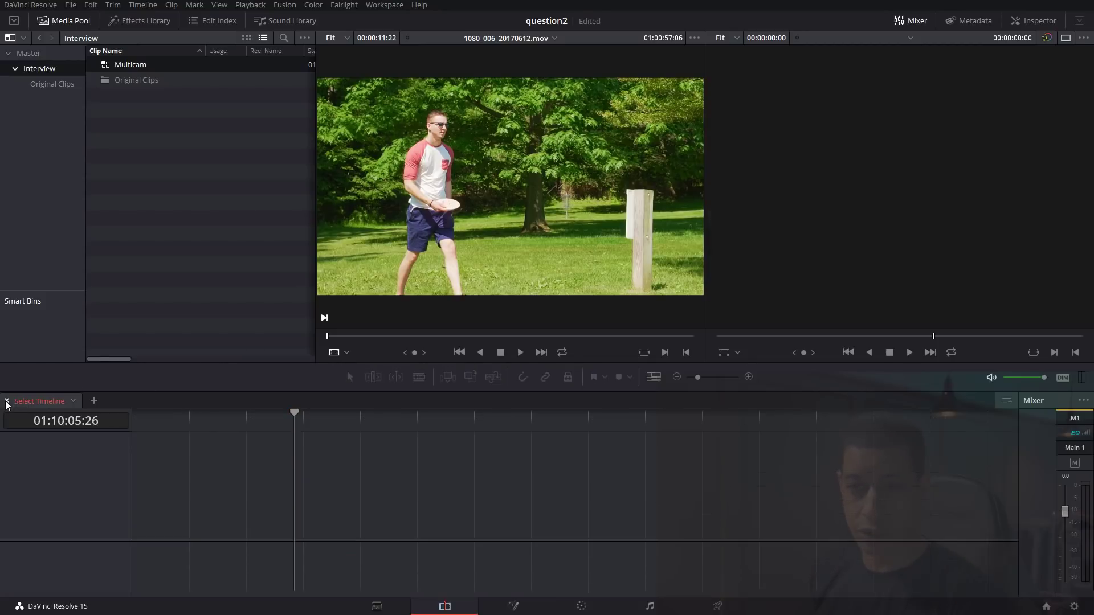
click(653, 377)
click(620, 419)
click(618, 417)
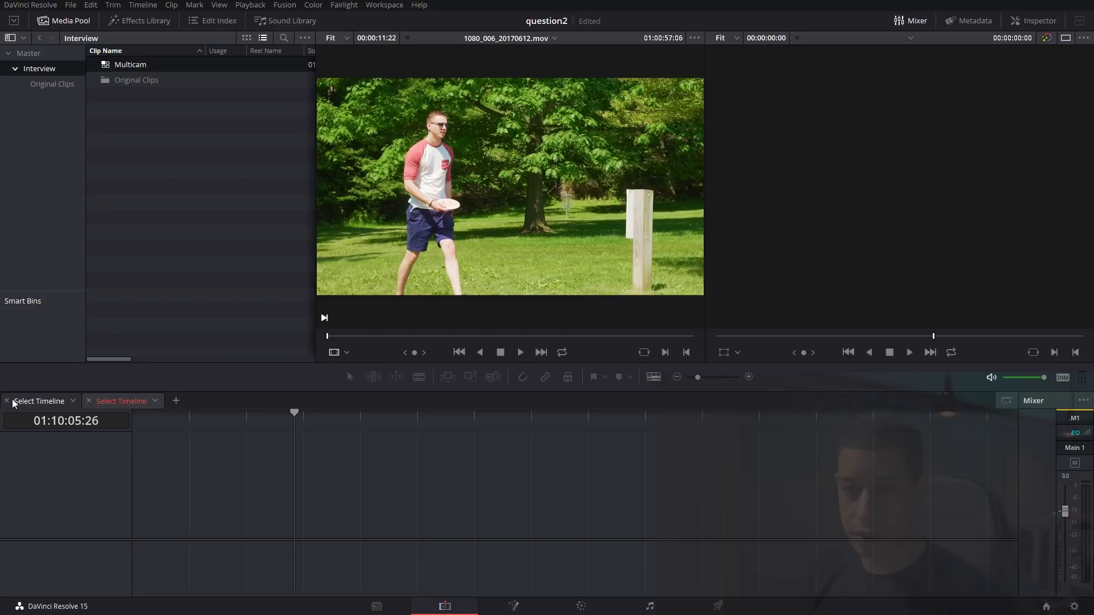
Create an empty Timeline 1 in the Master bin
click(32, 55)
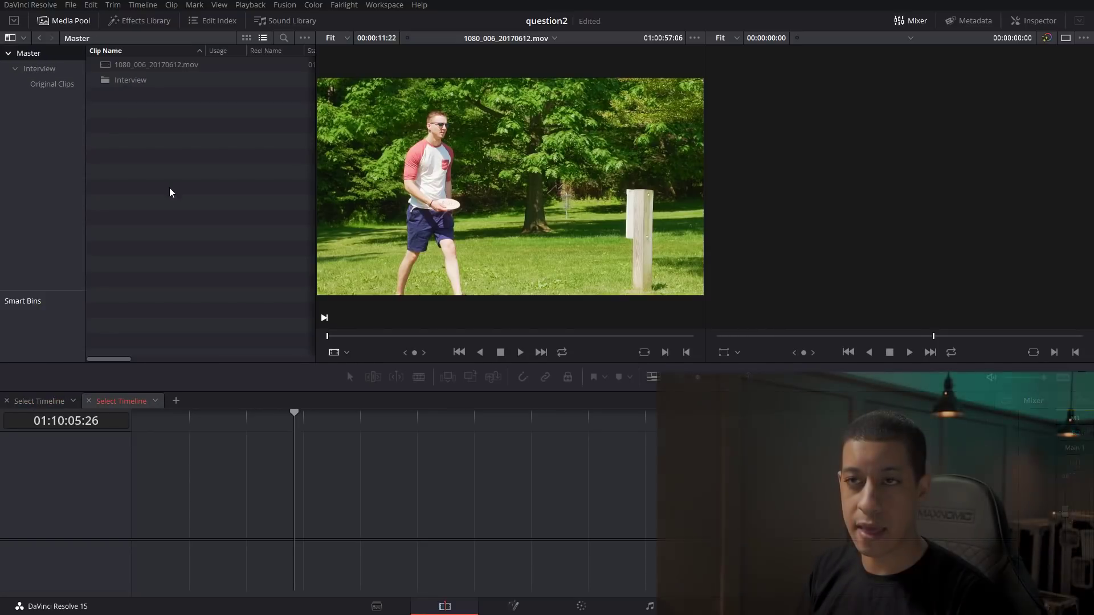
right_click(175, 135)
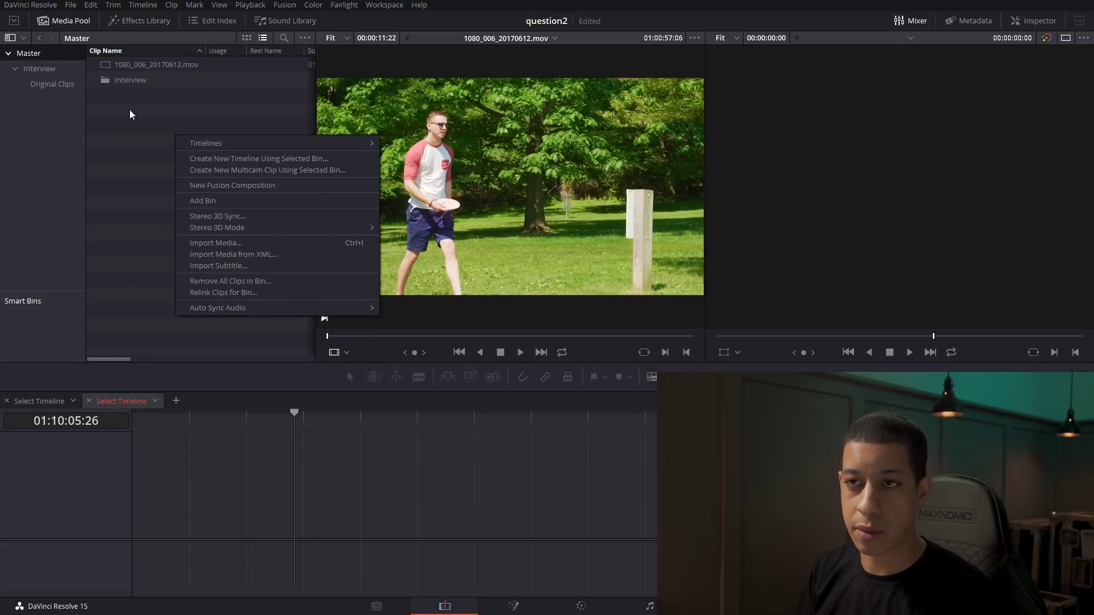
mouse_move(347, 142)
click(419, 146)
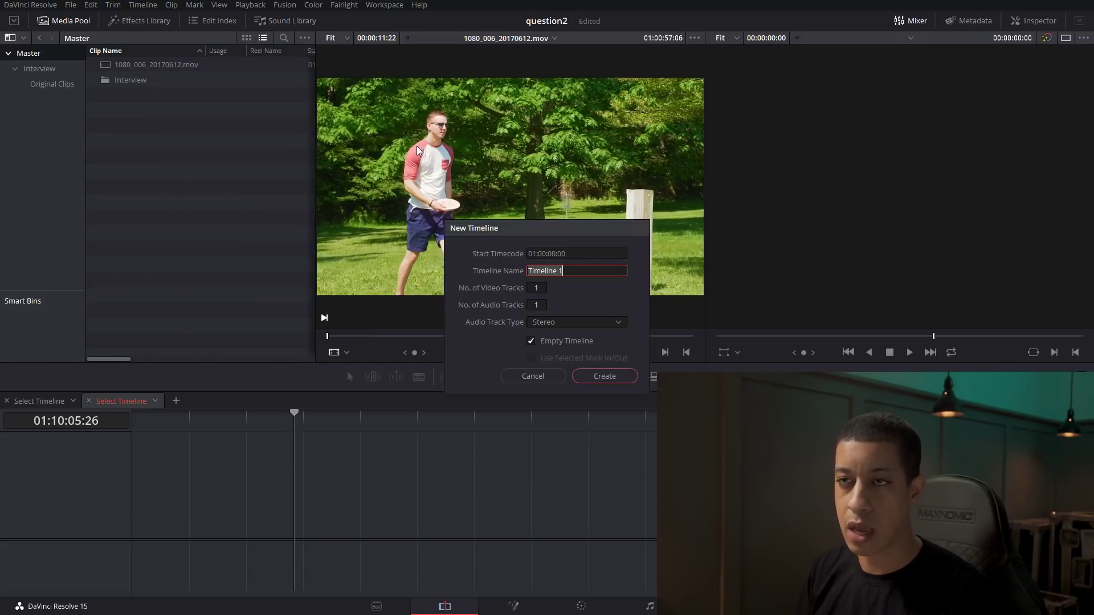
click(599, 373)
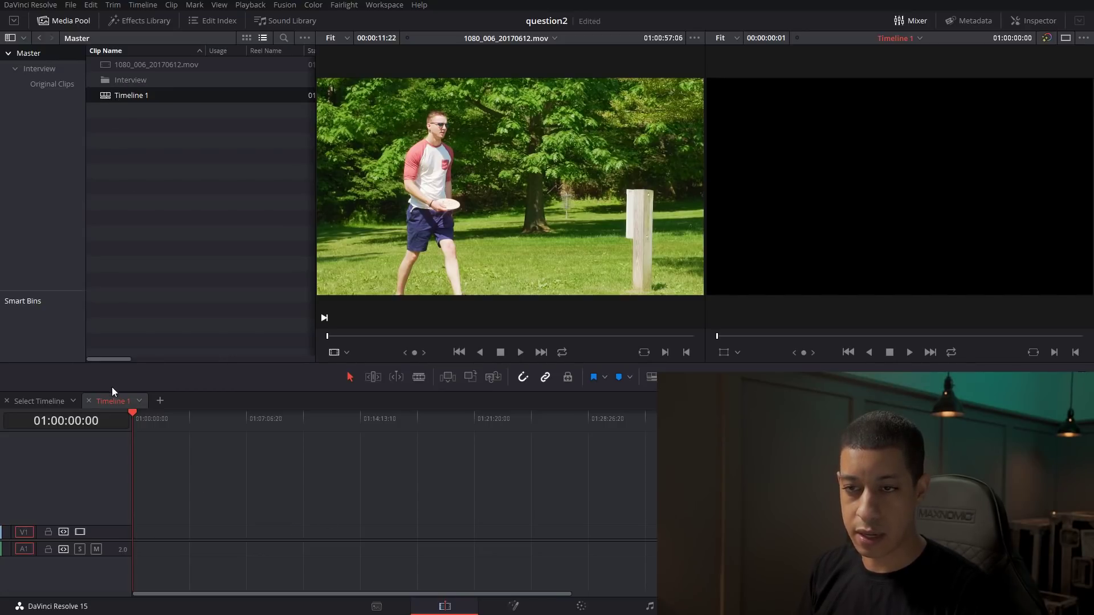
Drag the Multicam clip onto Timeline 1 and scrub back near the interview's start
click(45, 69)
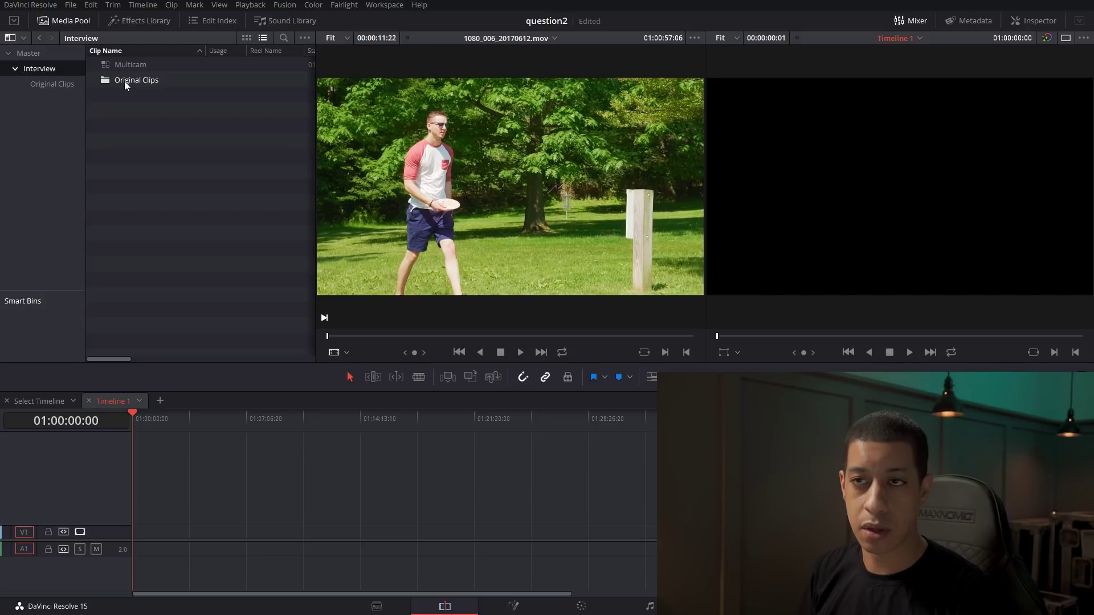
drag(109, 68, 138, 534)
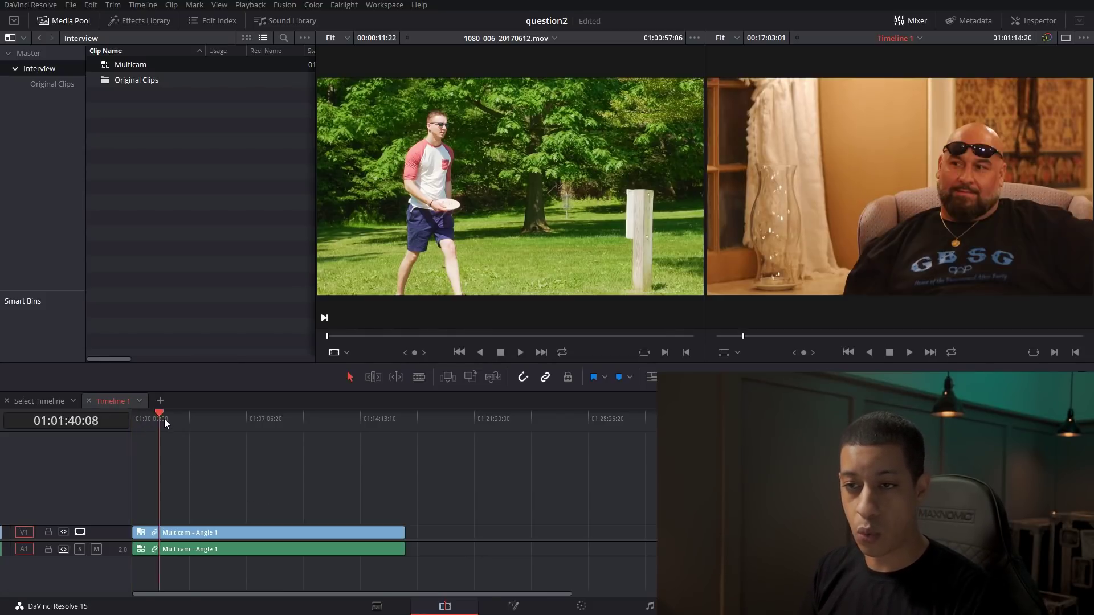
drag(164, 419, 324, 425)
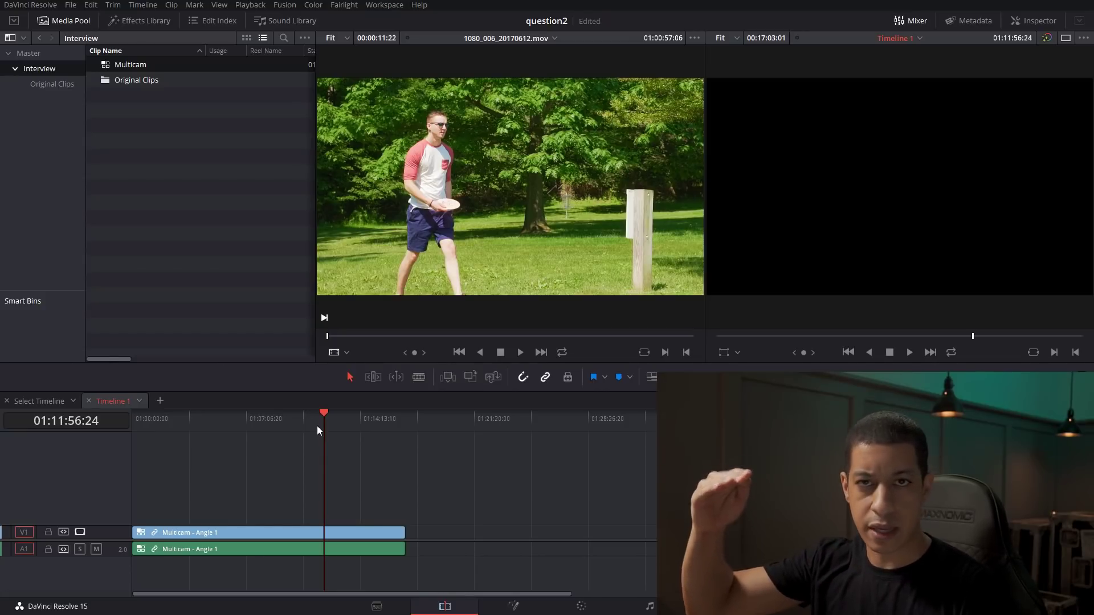
drag(306, 422, 234, 439)
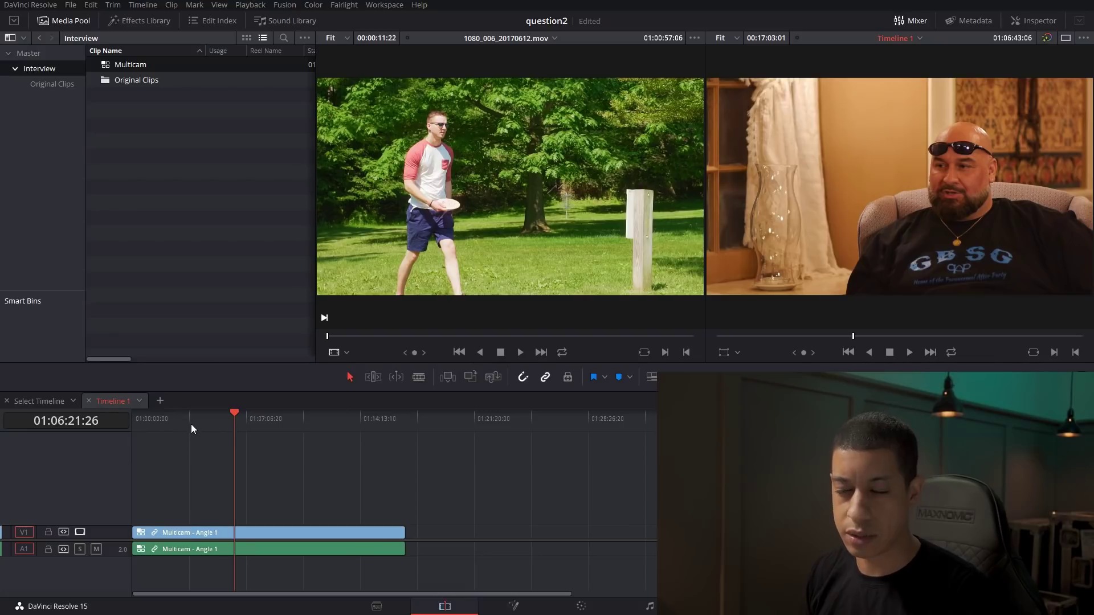
click(153, 422)
click(151, 422)
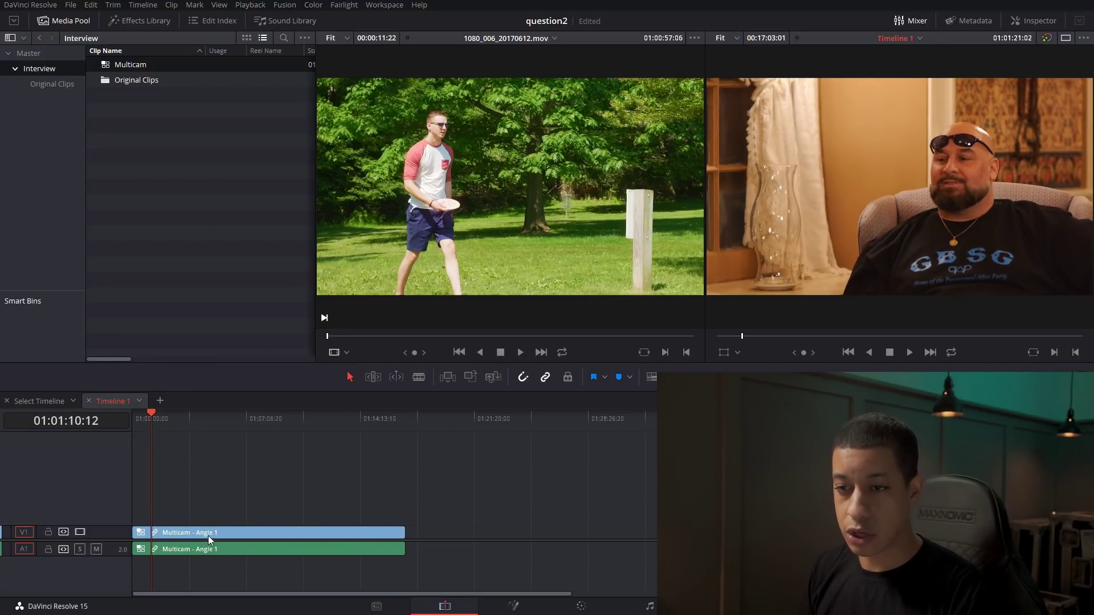
Hide the Media Pool and switch the source viewer to Multicam mode
click(63, 20)
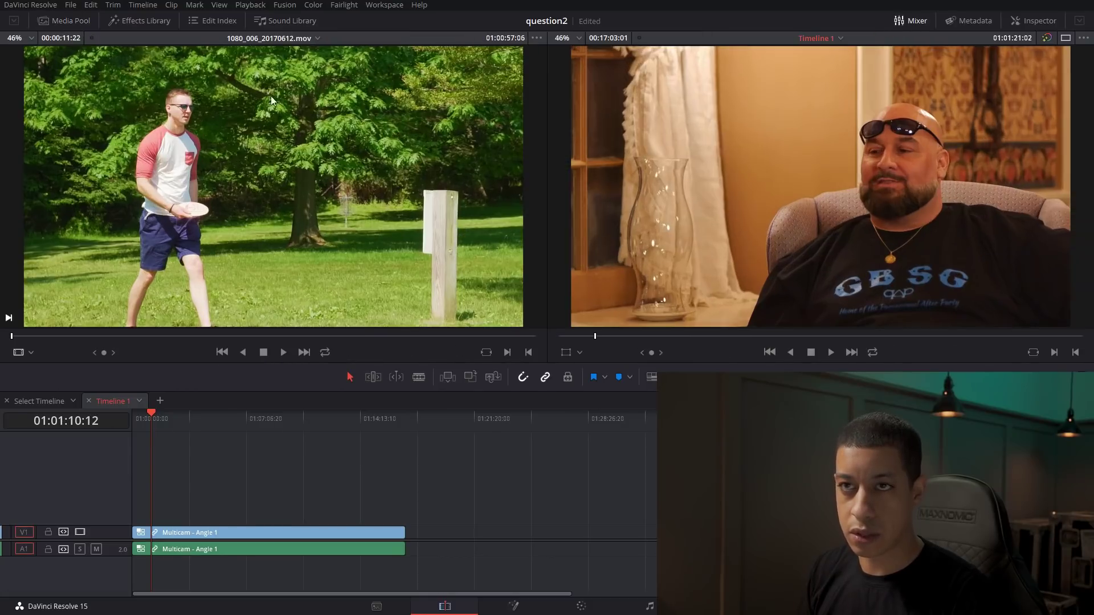
click(29, 349)
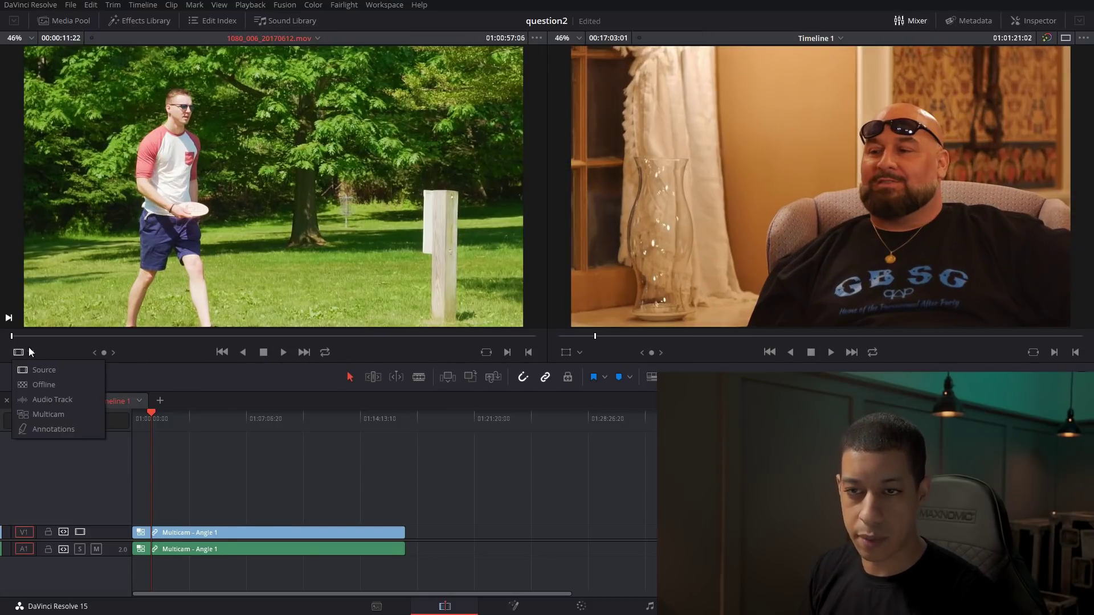
click(58, 414)
Scrub Timeline 1 and play from about 01:01:27 to preview the four angles
drag(157, 422, 148, 418)
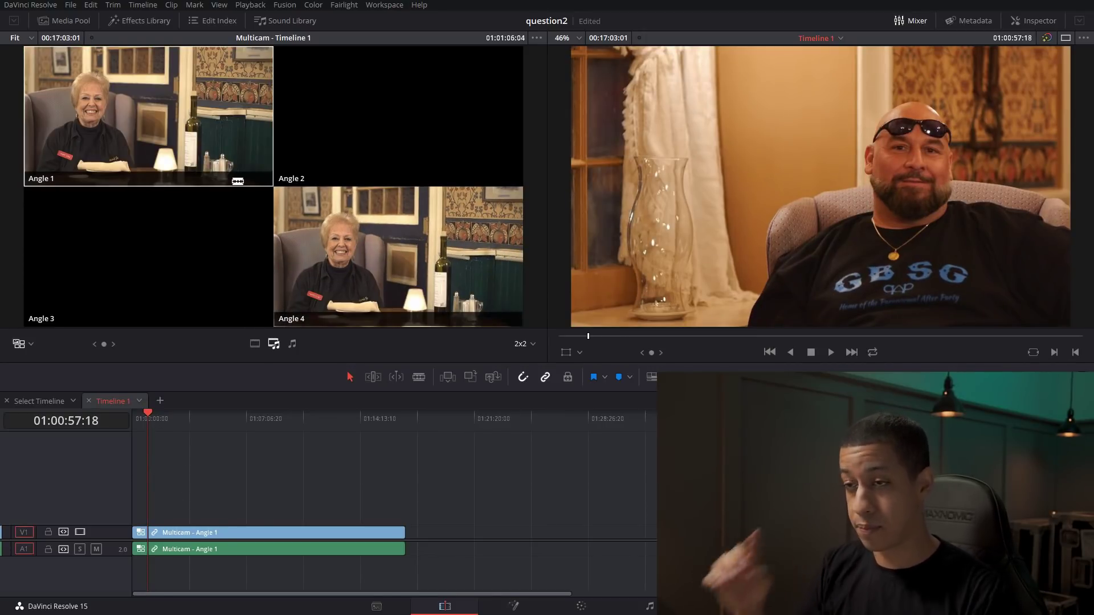
drag(151, 425, 134, 429)
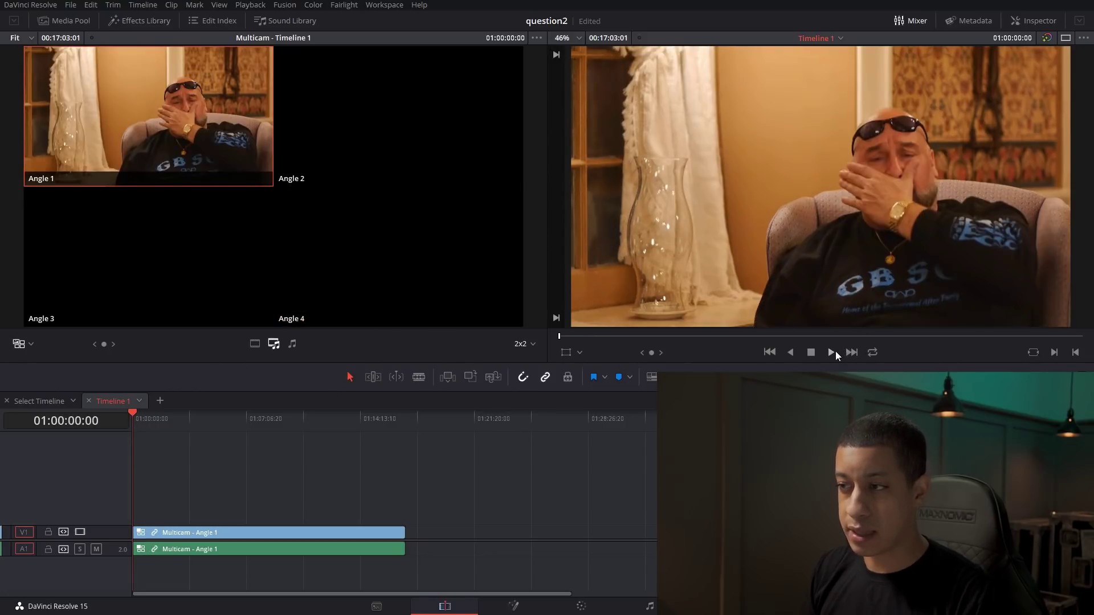
click(836, 351)
click(150, 428)
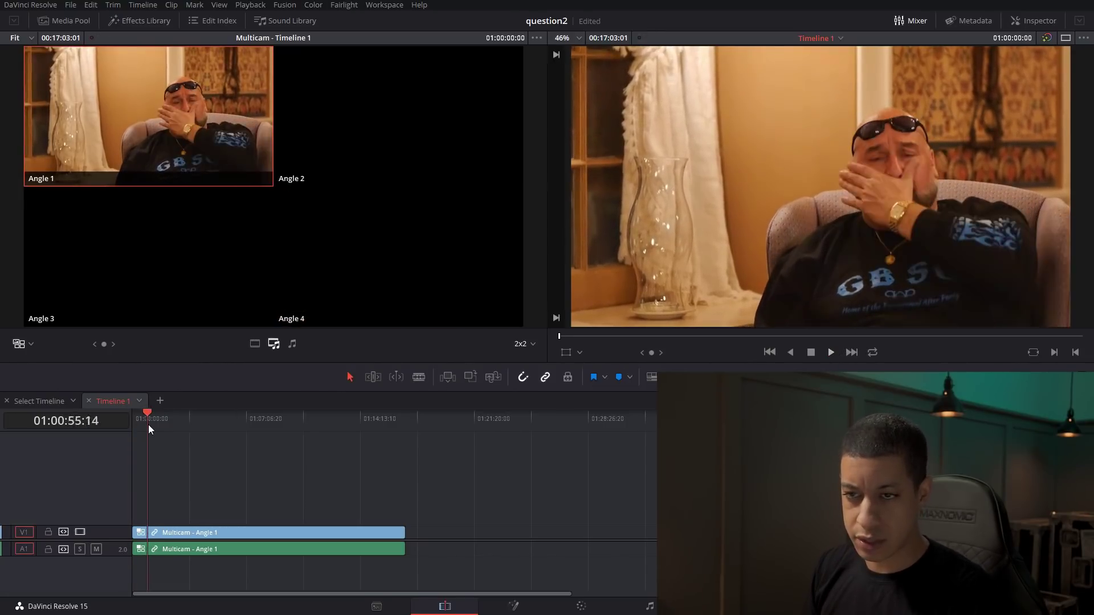
drag(150, 428, 156, 429)
click(829, 352)
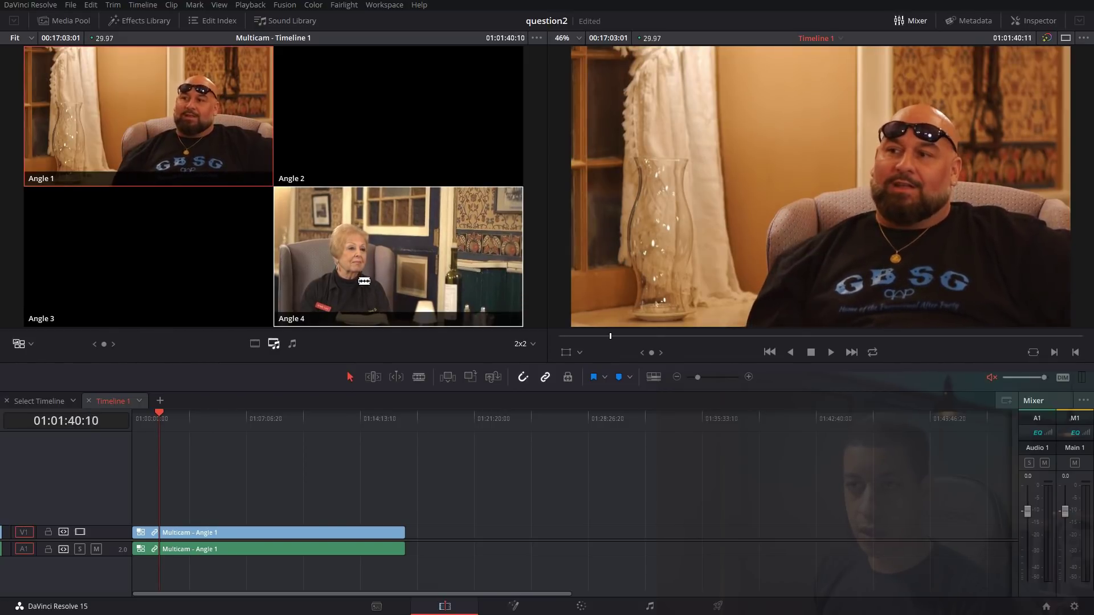
key(space)
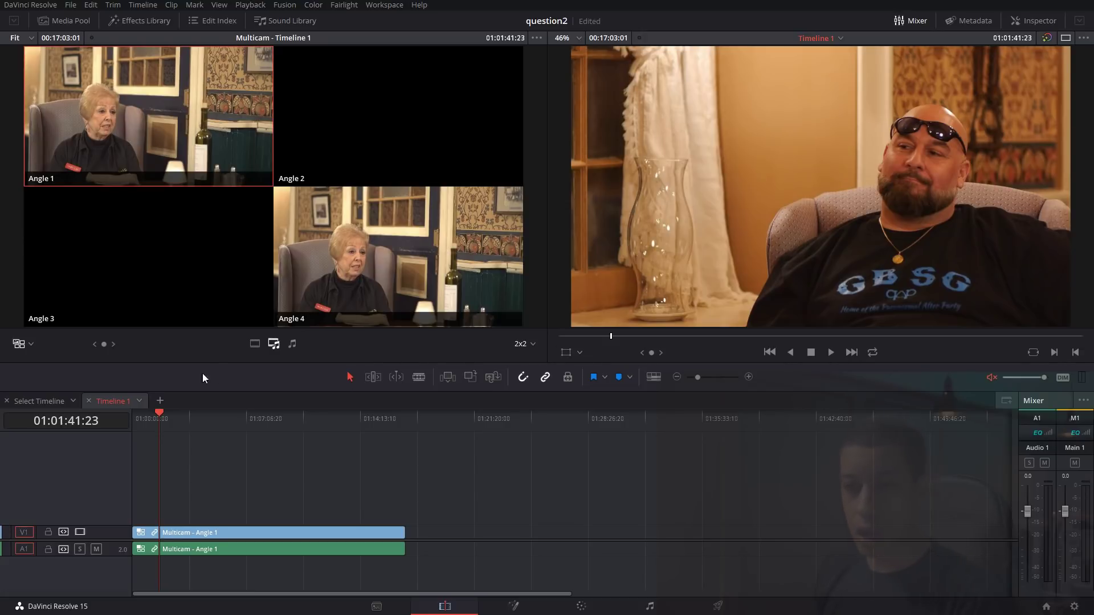
click(830, 353)
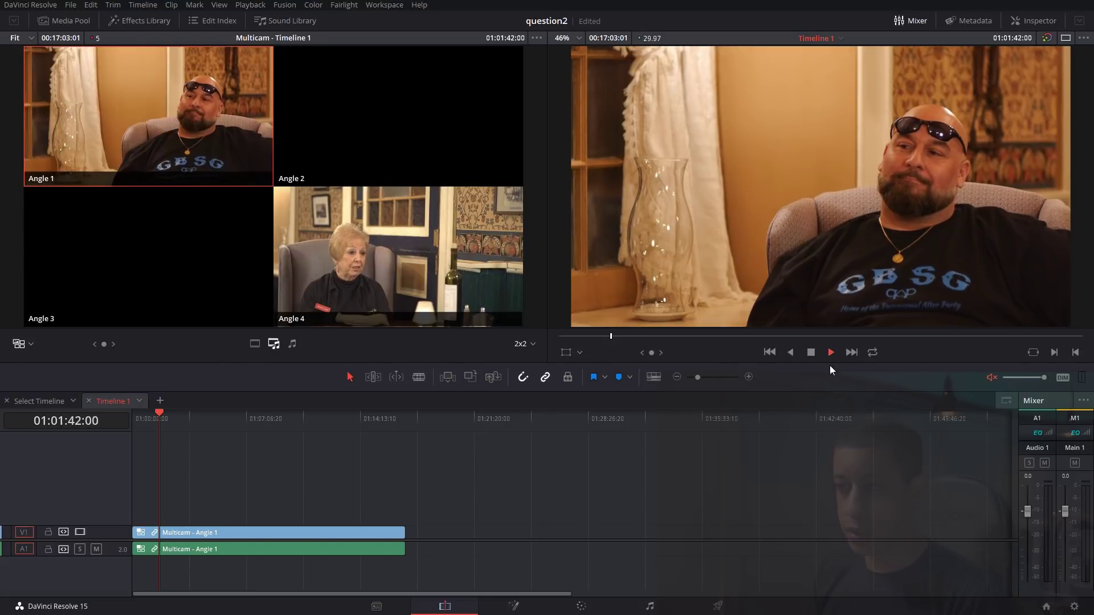
Live-cut the playing interview between Angle 4 and Angle 1, then stop playback
click(372, 286)
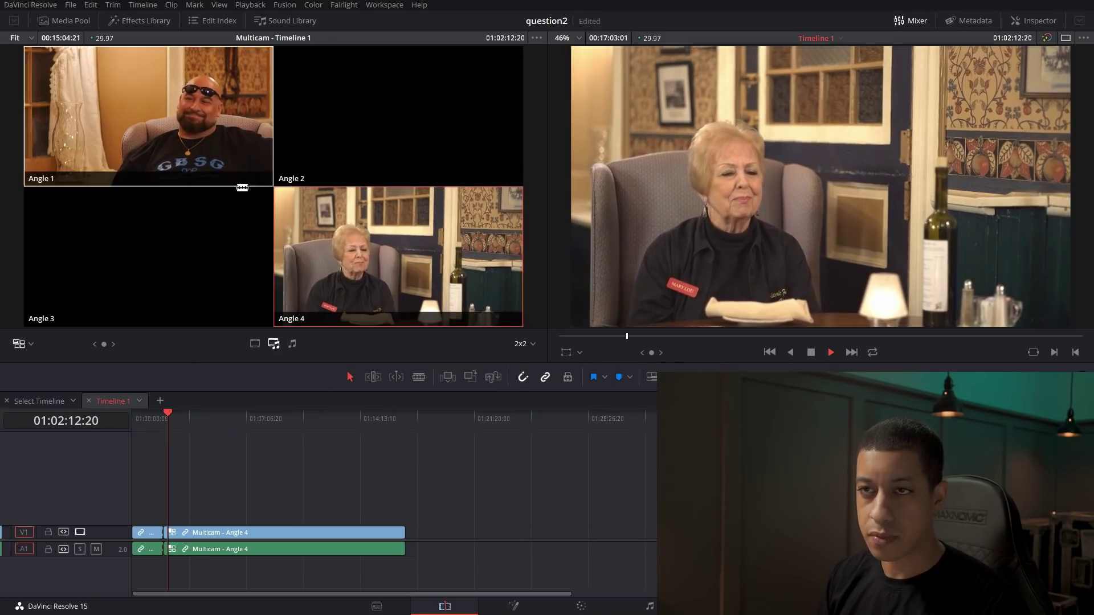
click(206, 143)
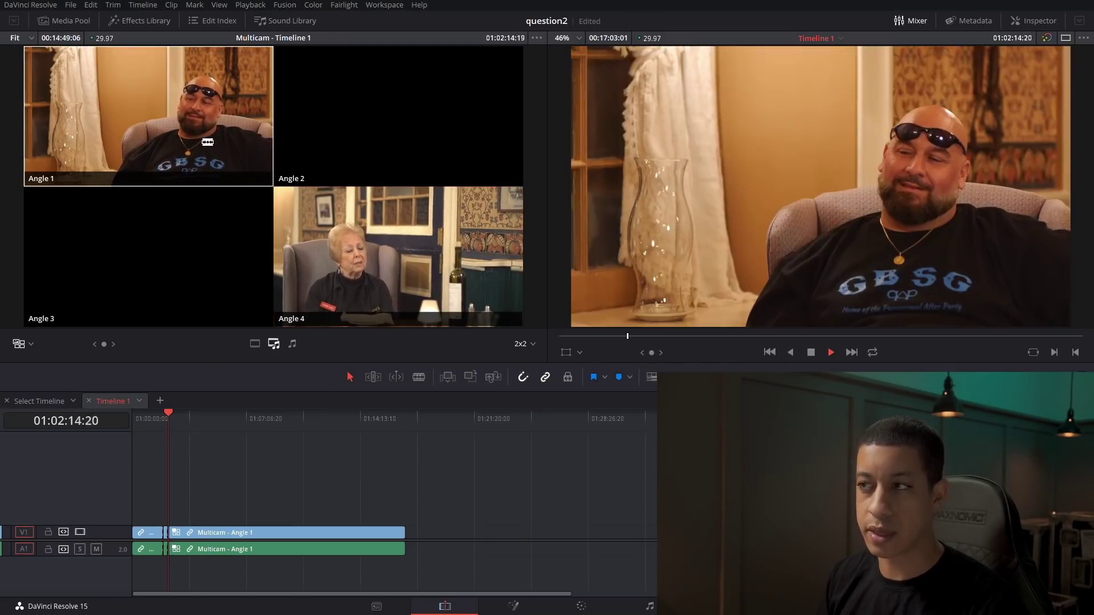
click(338, 232)
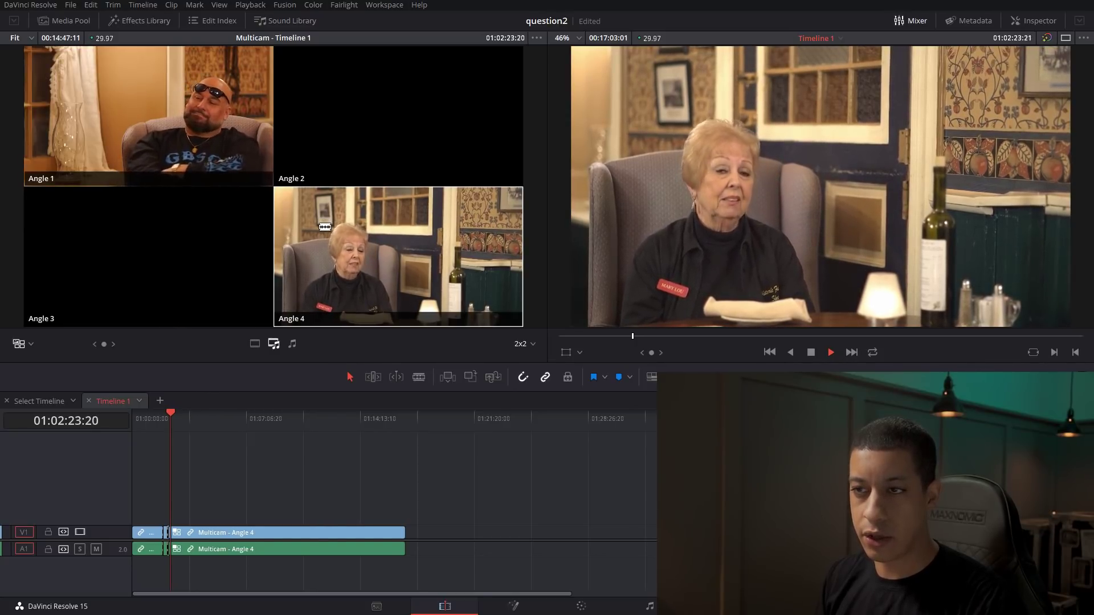
click(325, 219)
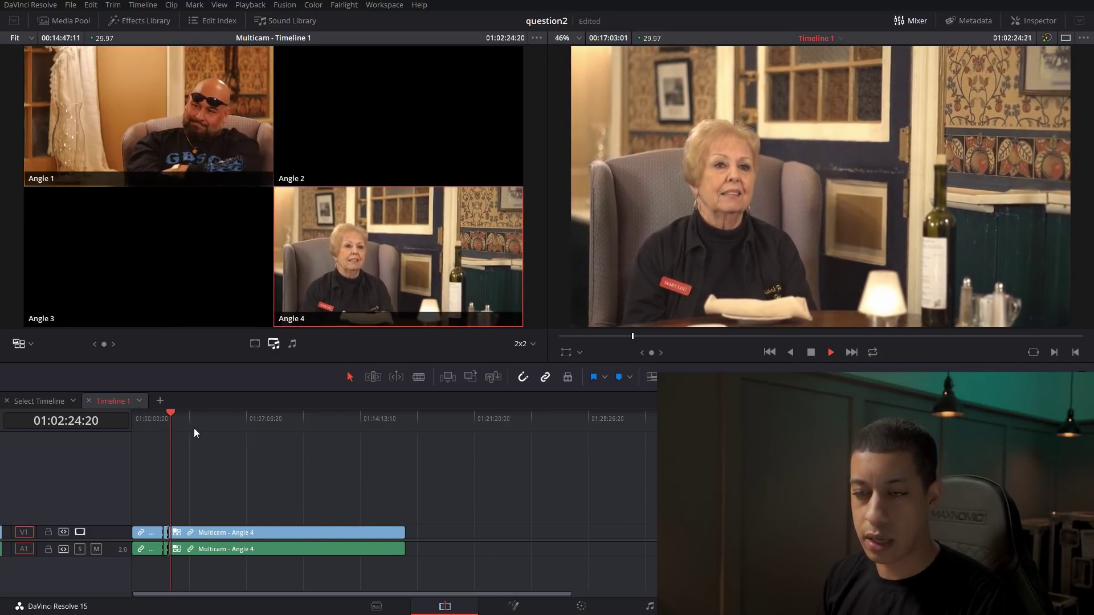
click(228, 156)
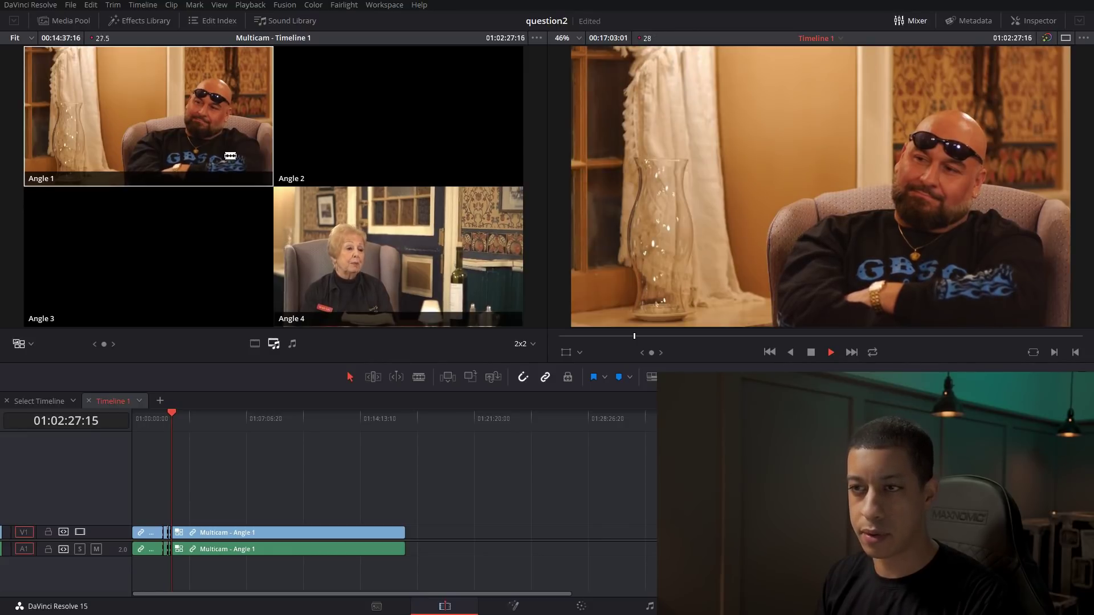
click(315, 223)
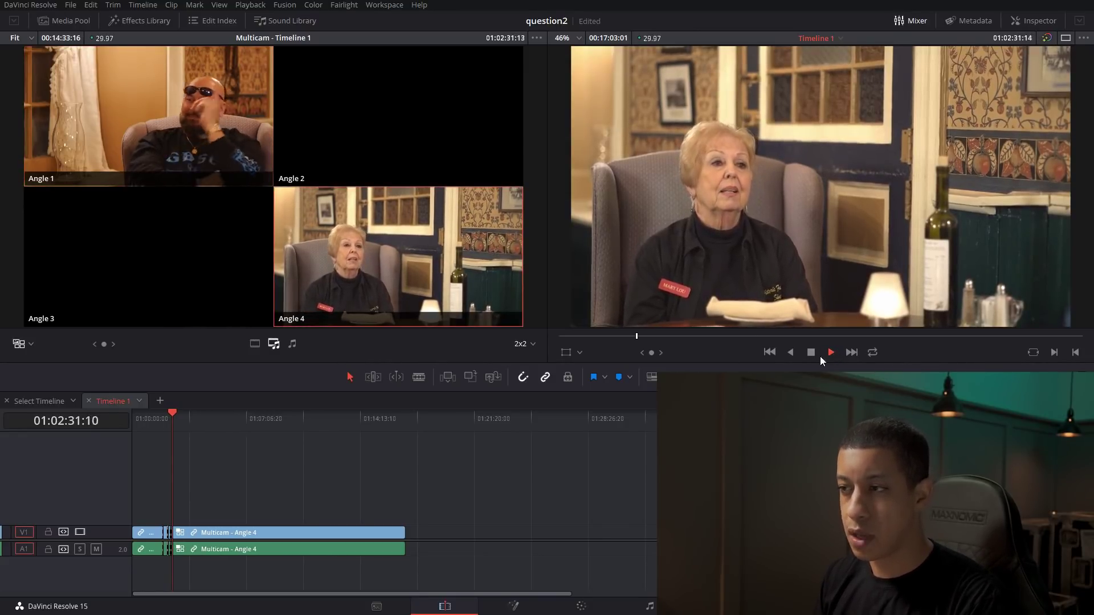
click(815, 351)
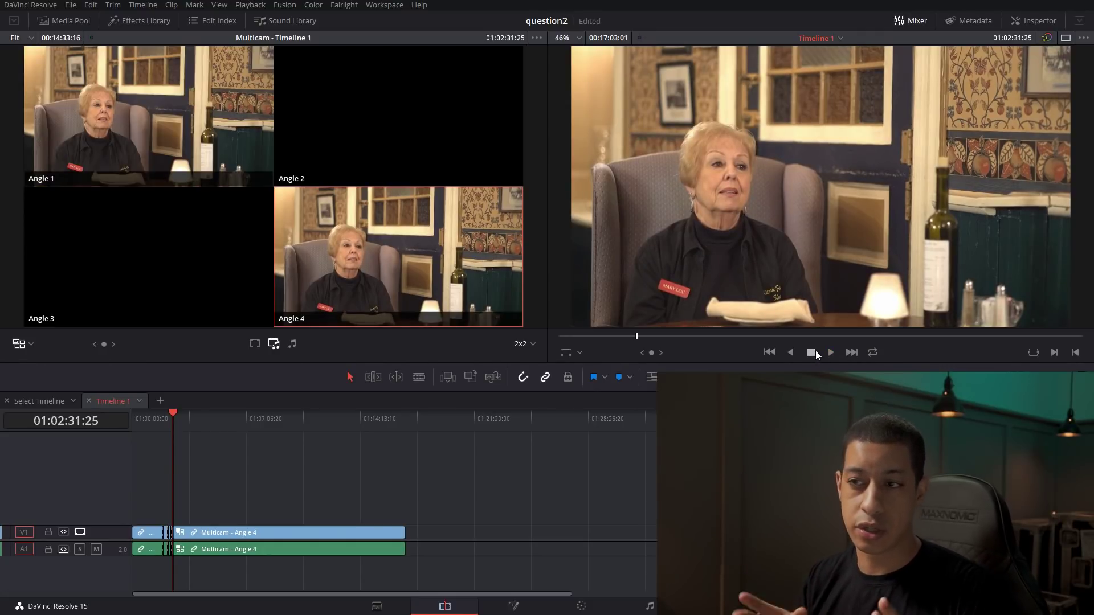
Try the 4x4 angle grid layout, then return to 2x2
click(534, 343)
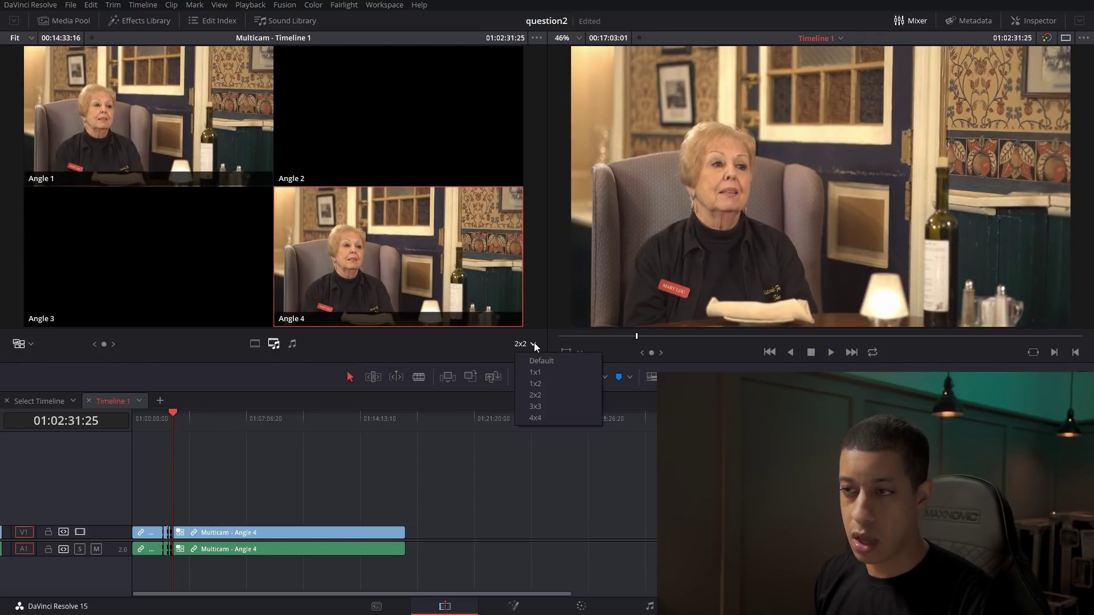
click(562, 406)
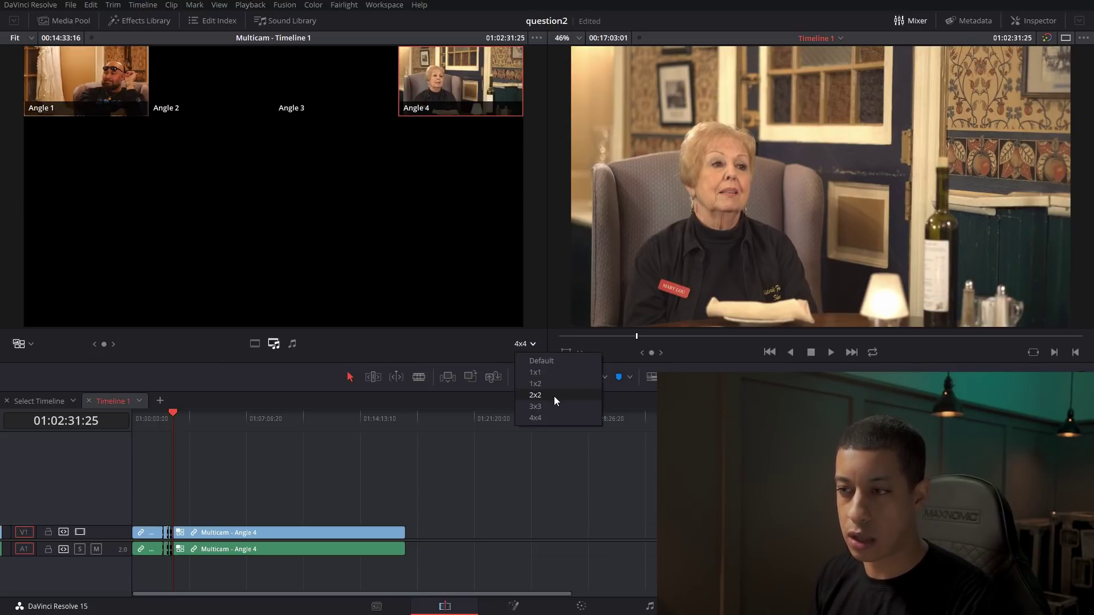
click(553, 394)
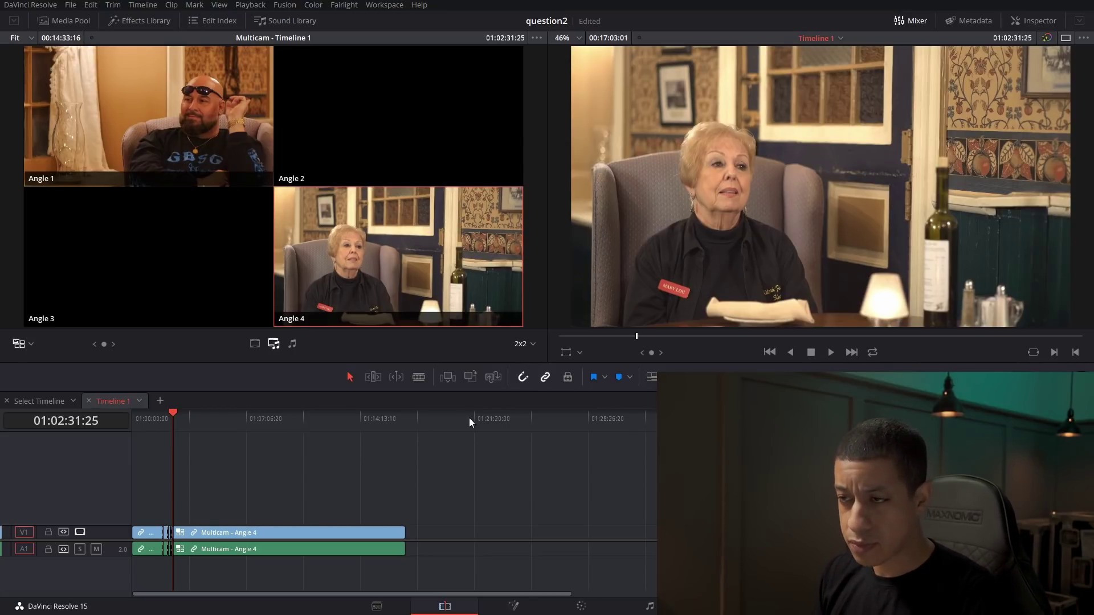
Switch the short Angle 4 clip near 01:02:01:10 to Angle 1 with the number keys
key(shift+z)
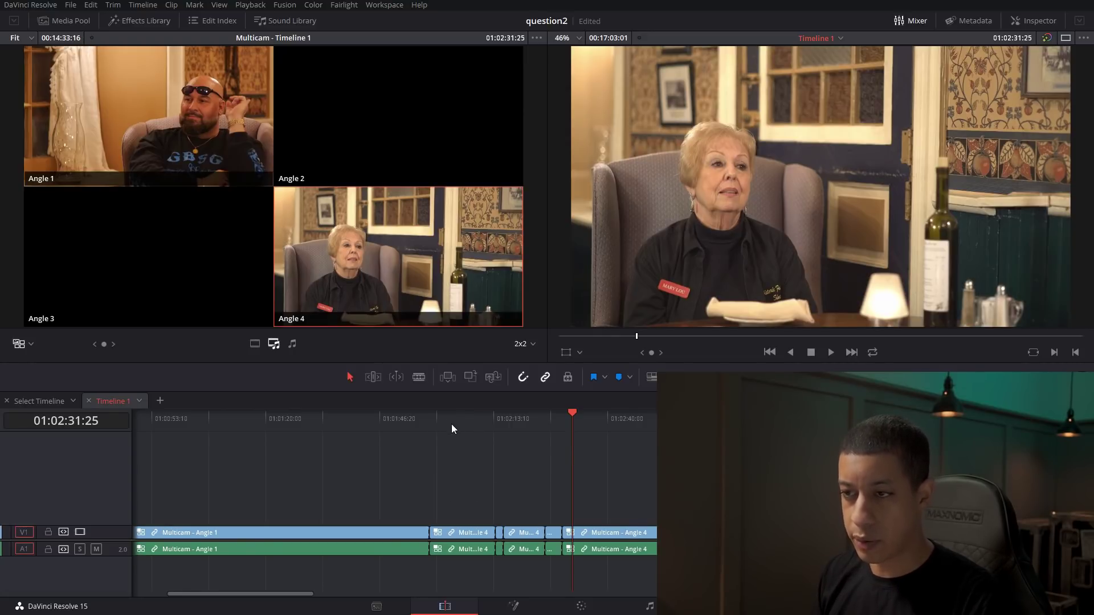
drag(452, 423, 477, 425)
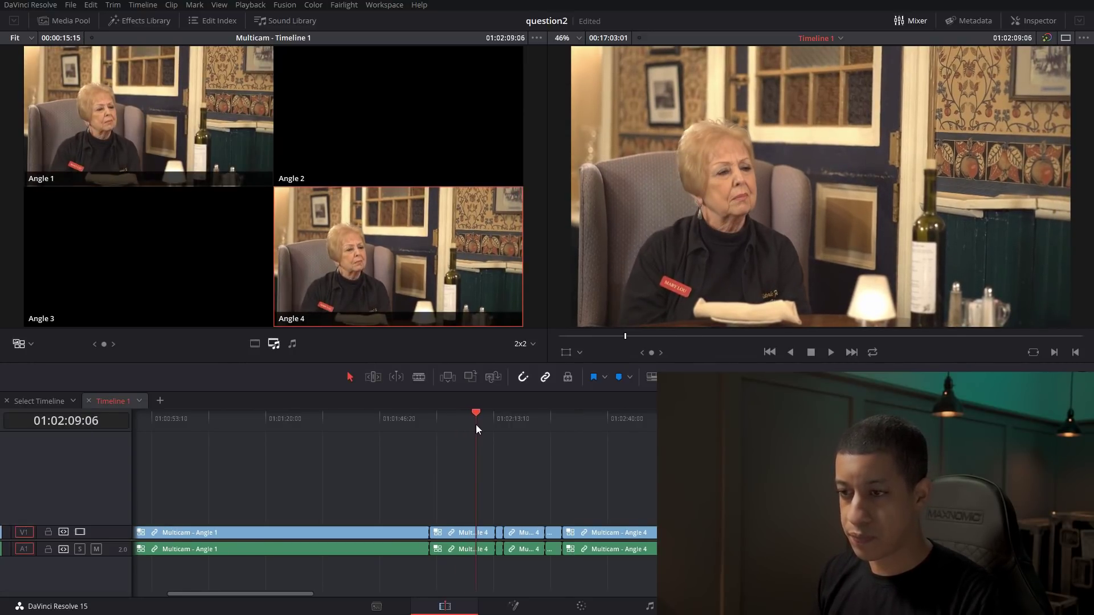
click(461, 531)
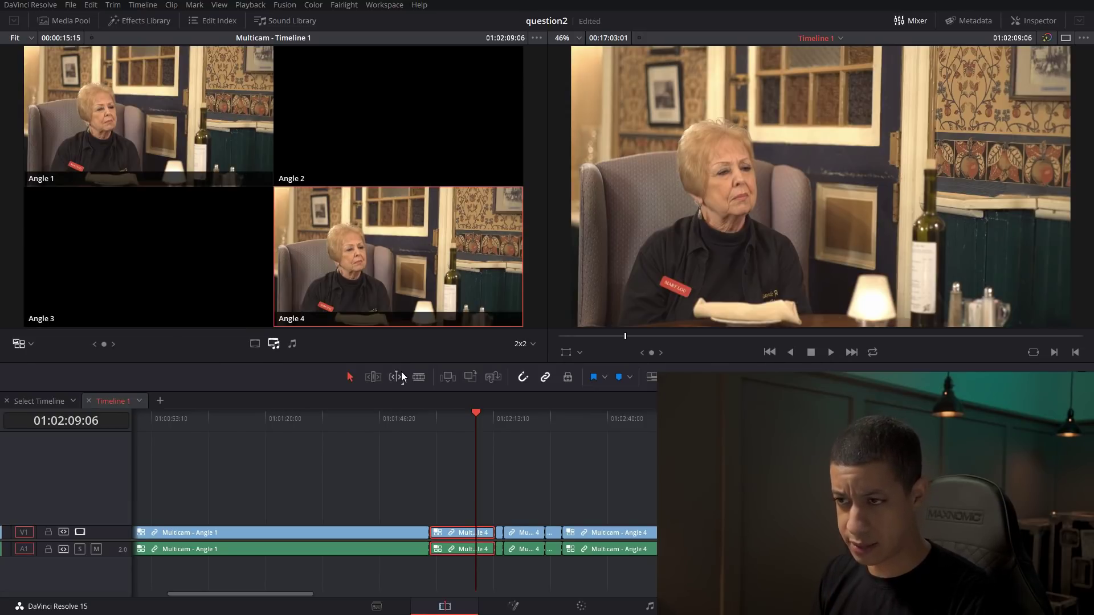
drag(471, 419, 443, 439)
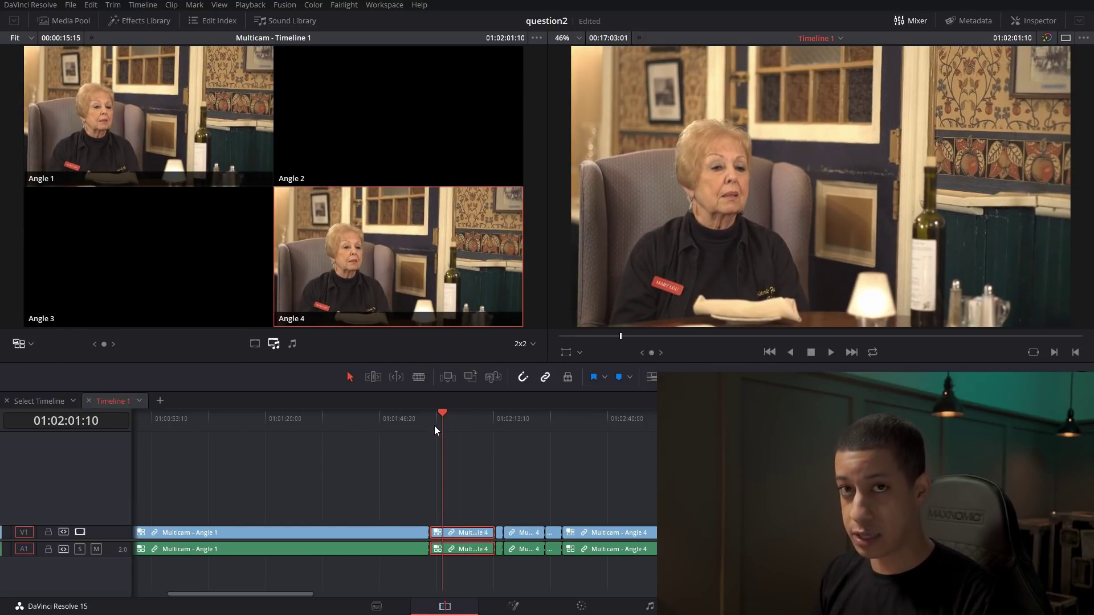
key(1)
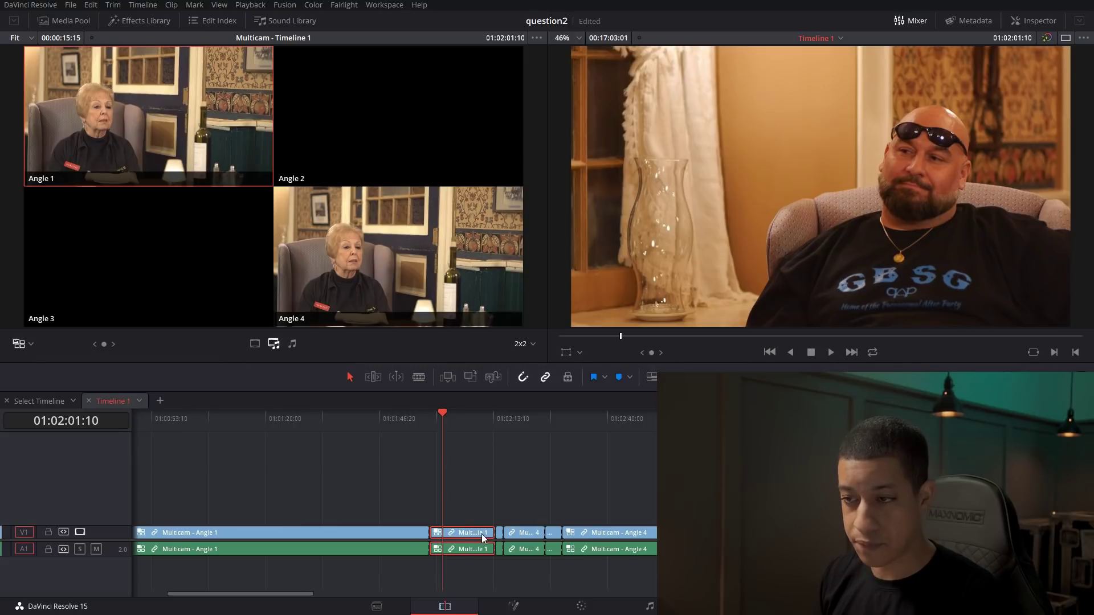
key(4)
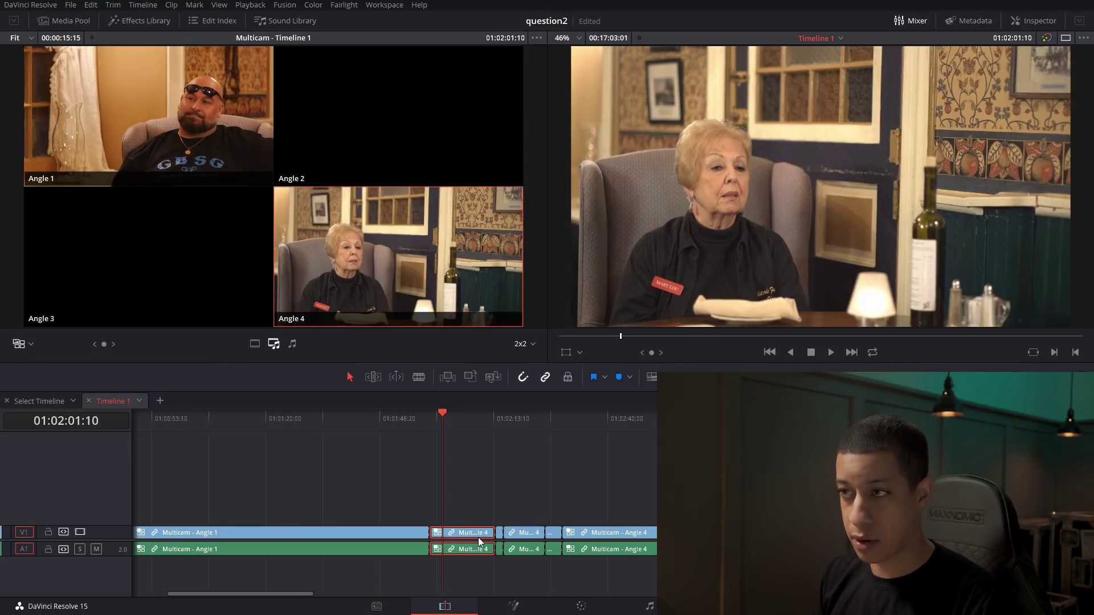
key(1)
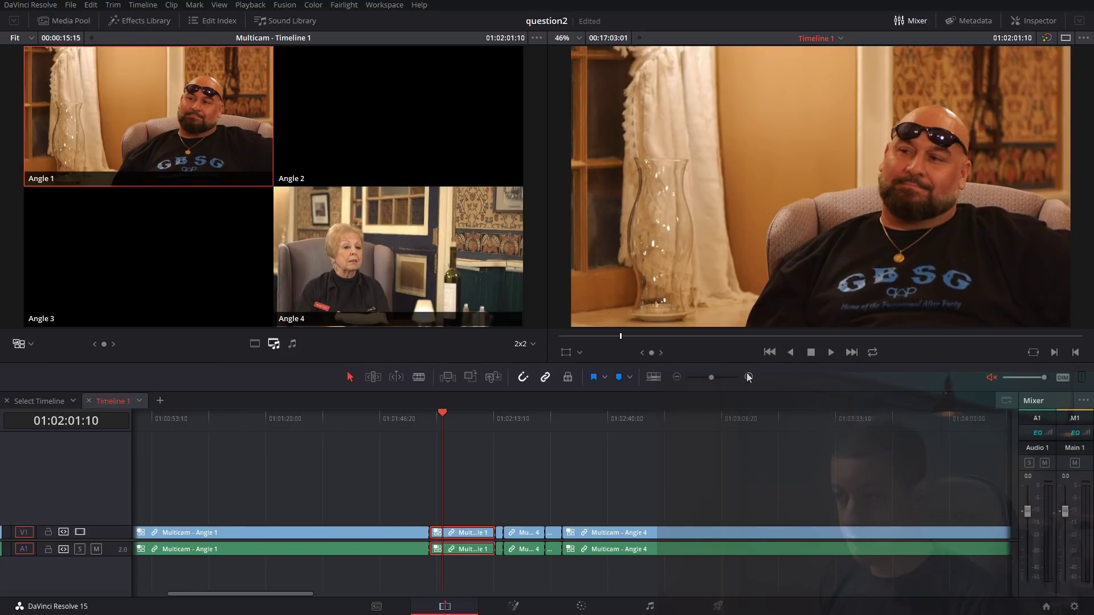
click(748, 377)
click(748, 377)
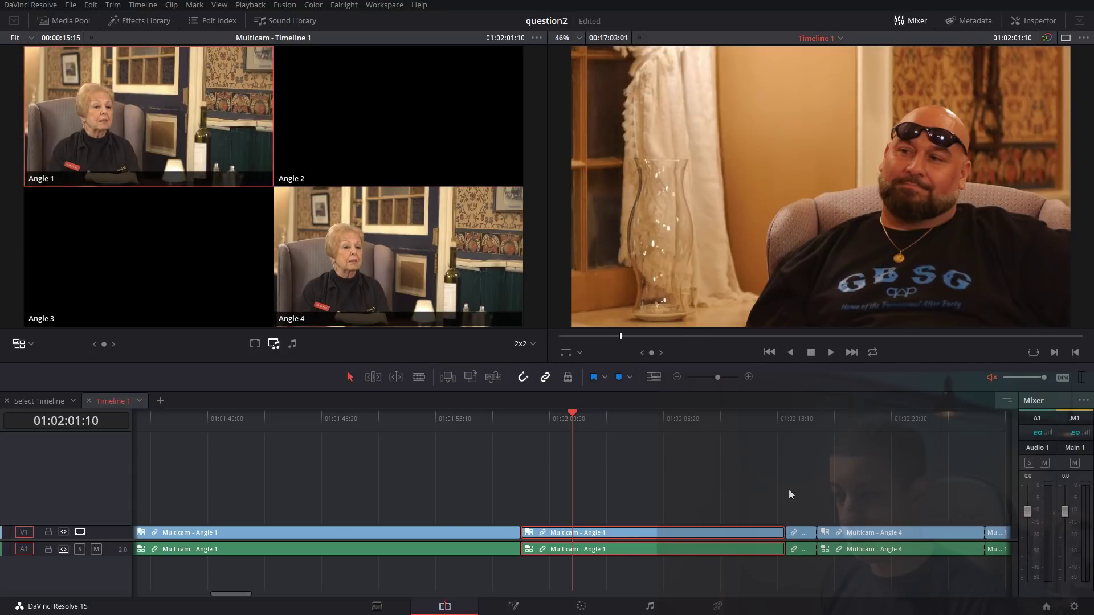
Roll the Angle 1/Angle 4 cut earlier to about 01:02:11:07, reviewing it with playback
drag(793, 413, 756, 414)
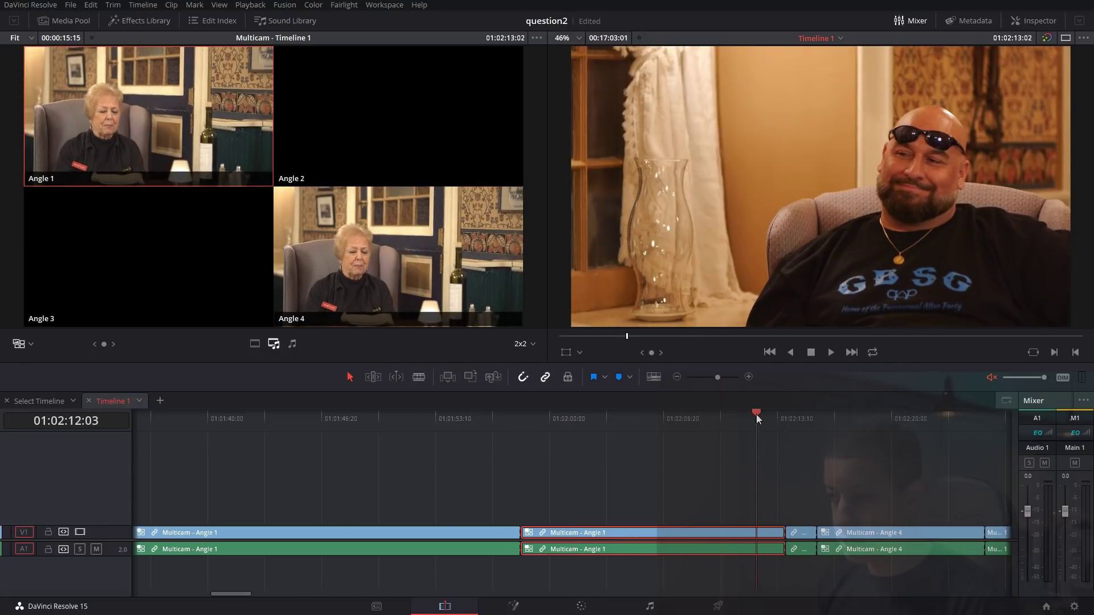
drag(785, 532, 727, 532)
click(680, 429)
key(space)
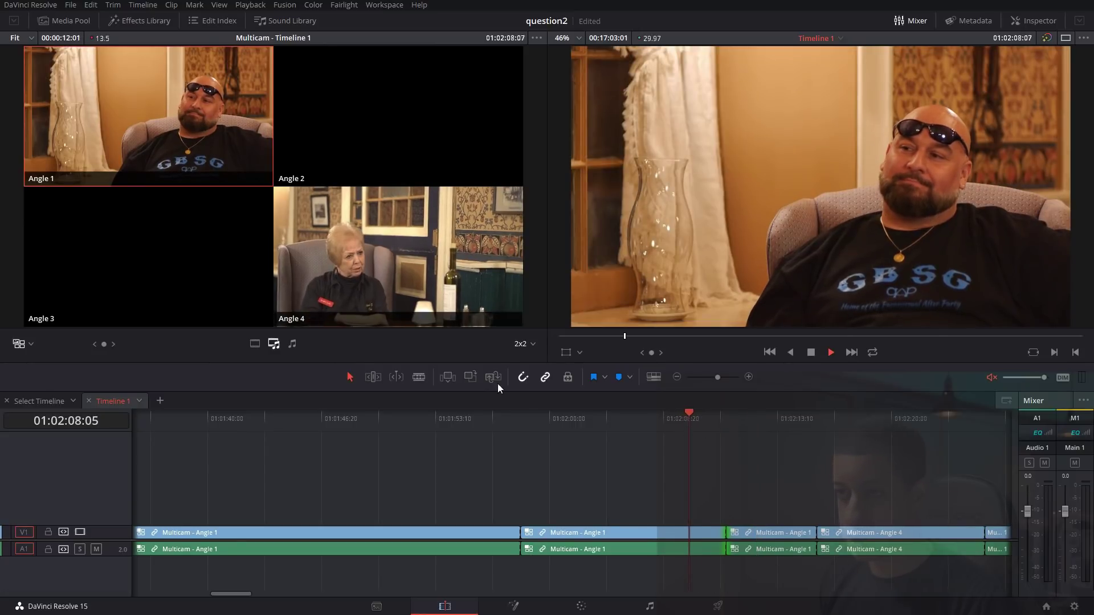
key(space)
drag(727, 534, 712, 538)
key(space)
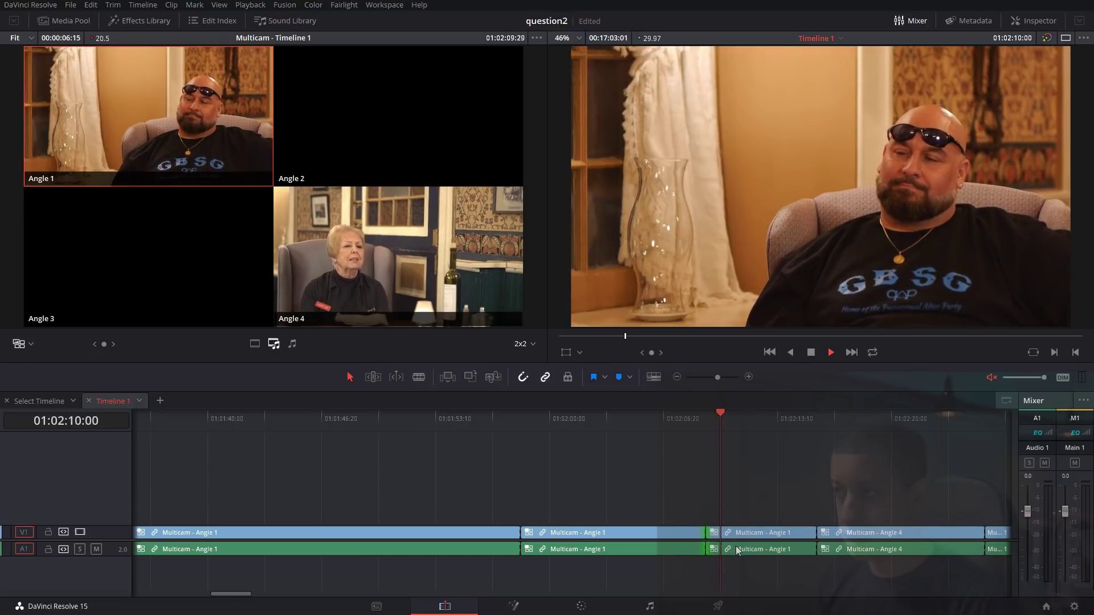
key(space)
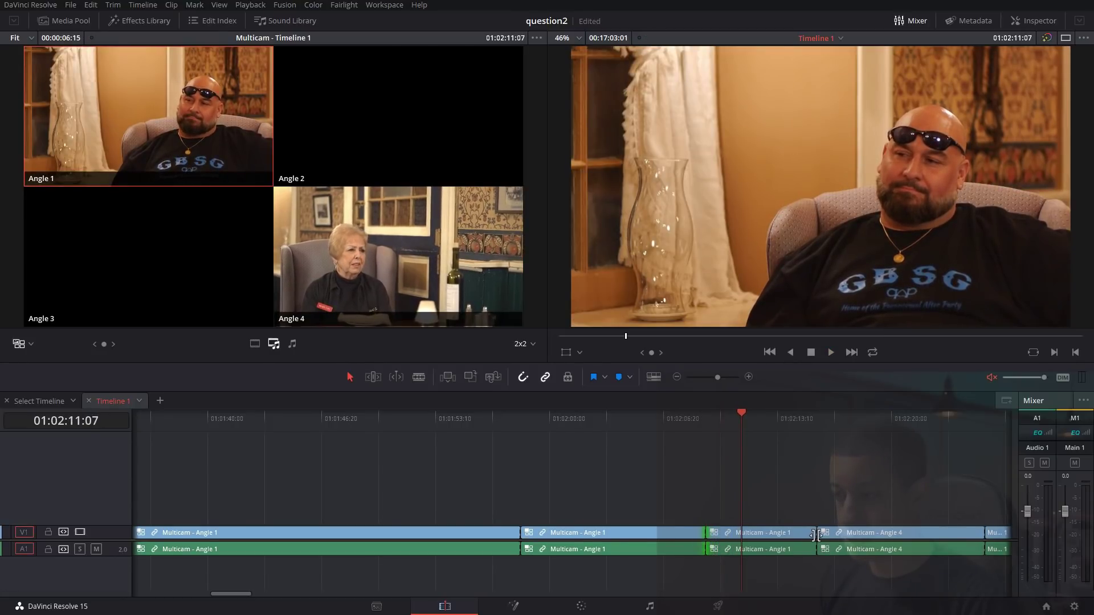
drag(816, 536, 741, 535)
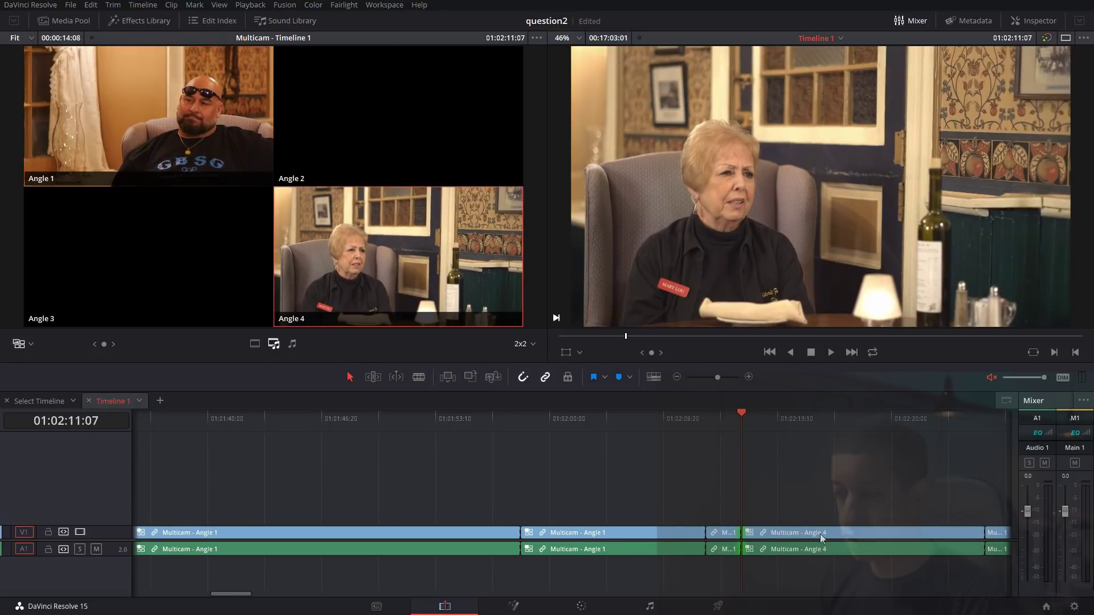
key(space)
key(space)
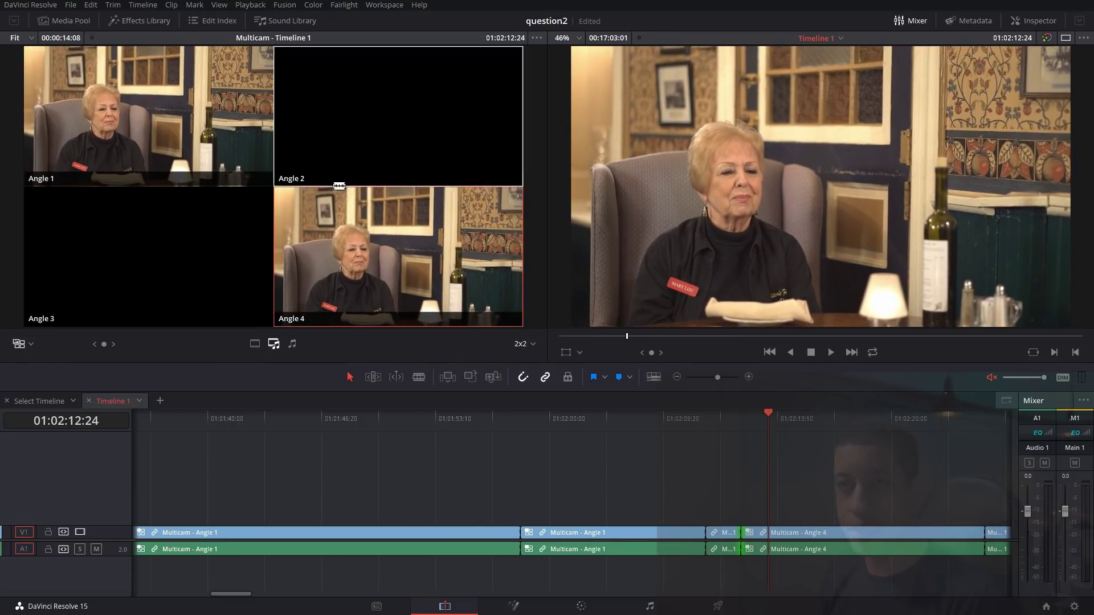
click(64, 20)
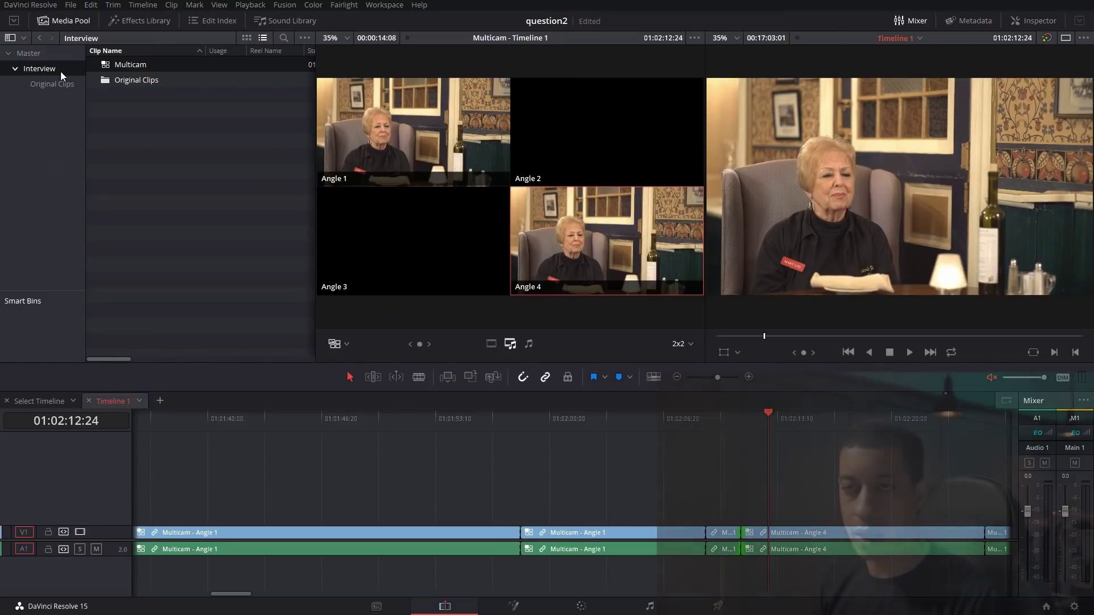
Open the Multicam clip's timeline tab, compare it with Timeline 1, and zoom into the edit
right_click(125, 64)
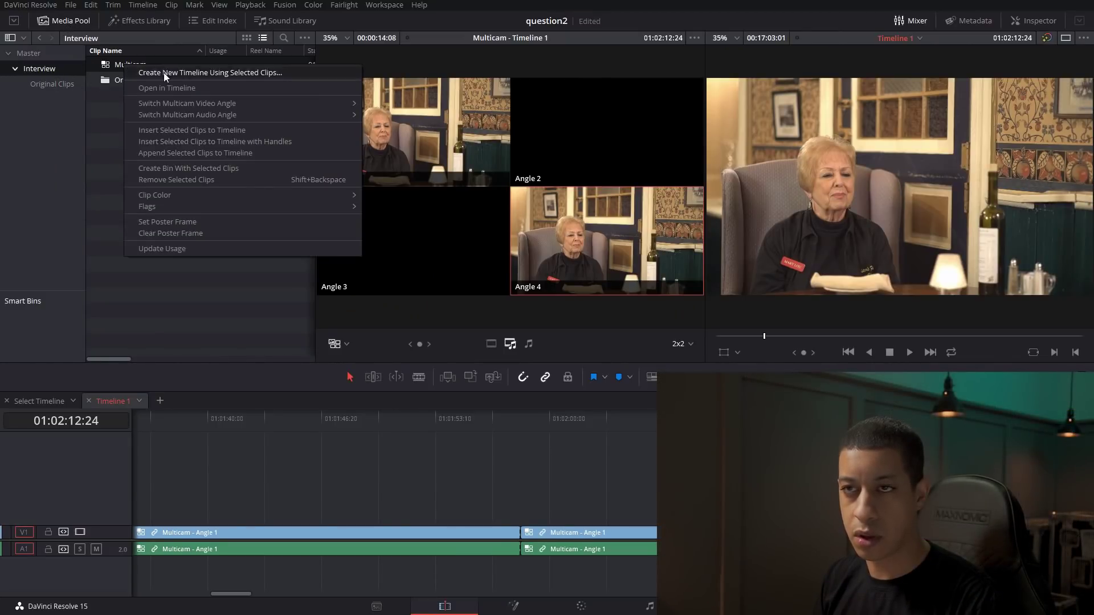
click(170, 87)
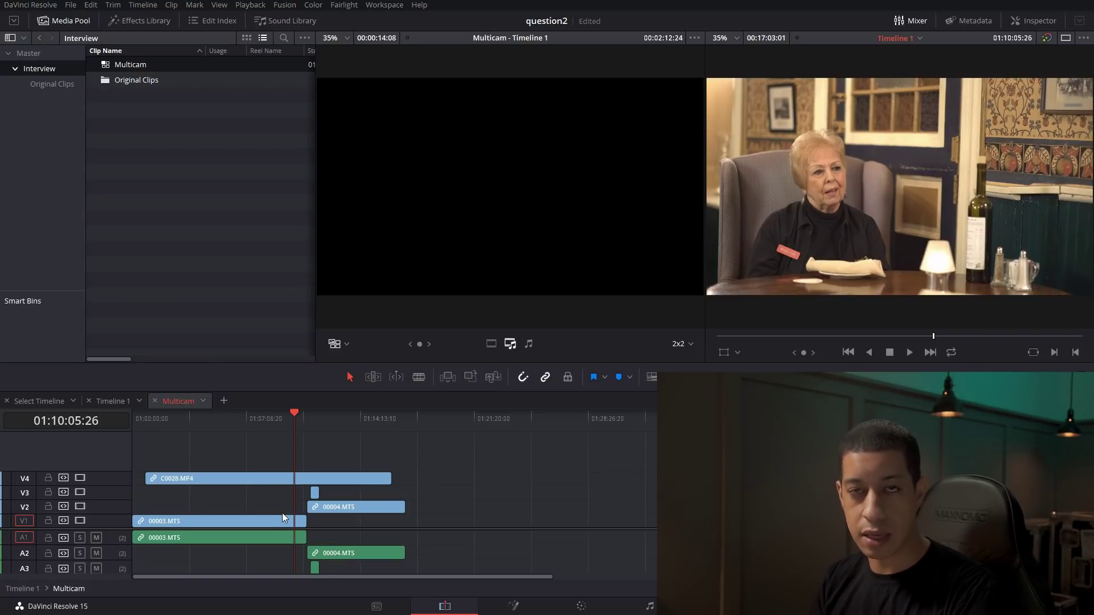
click(105, 404)
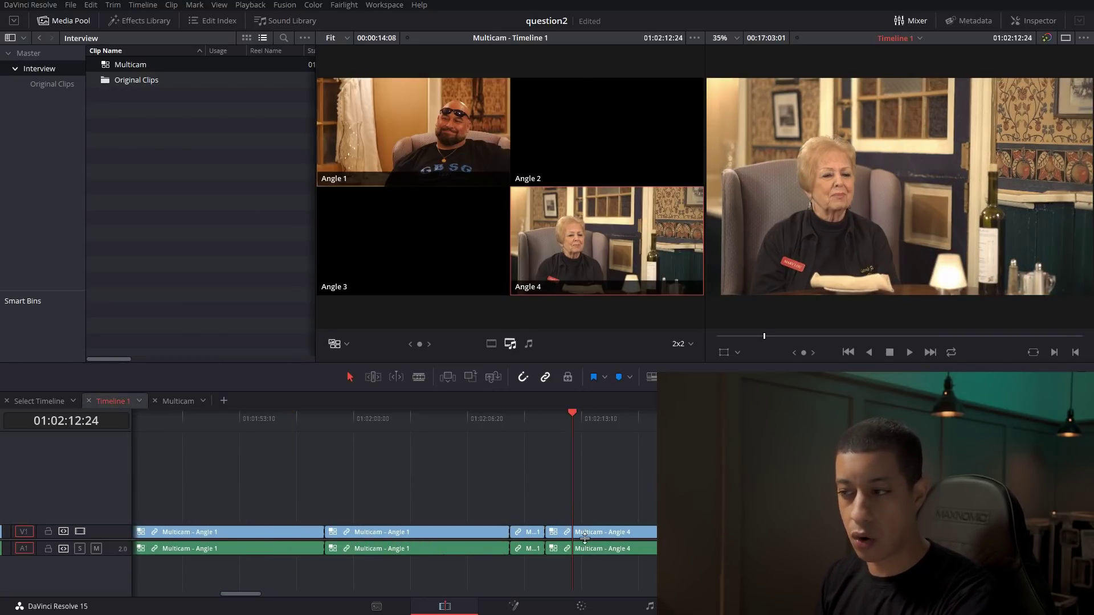
click(177, 401)
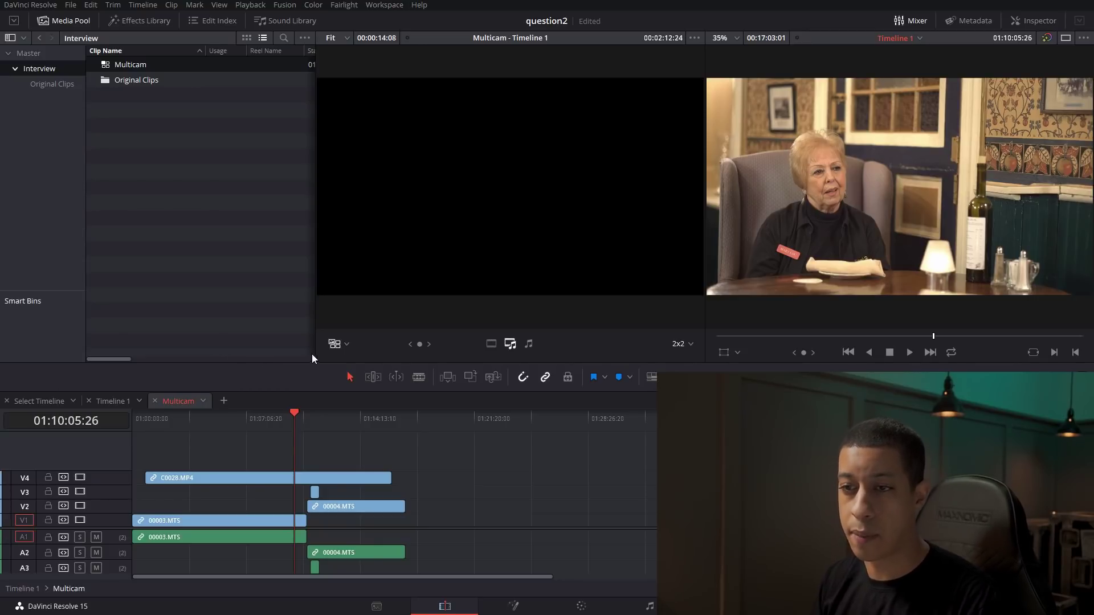
click(112, 399)
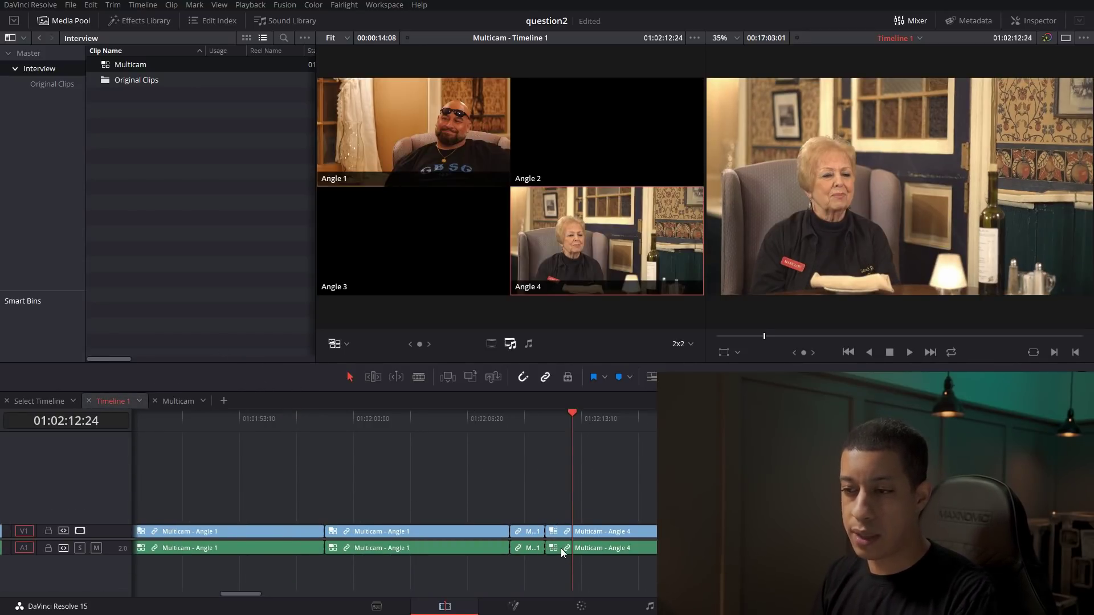
click(179, 401)
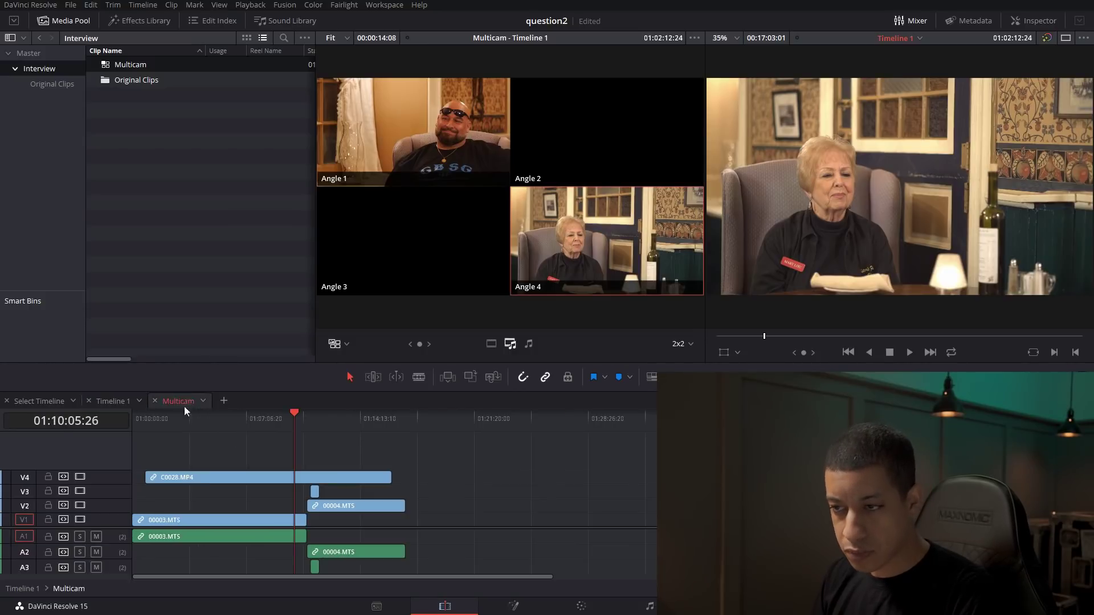
click(110, 401)
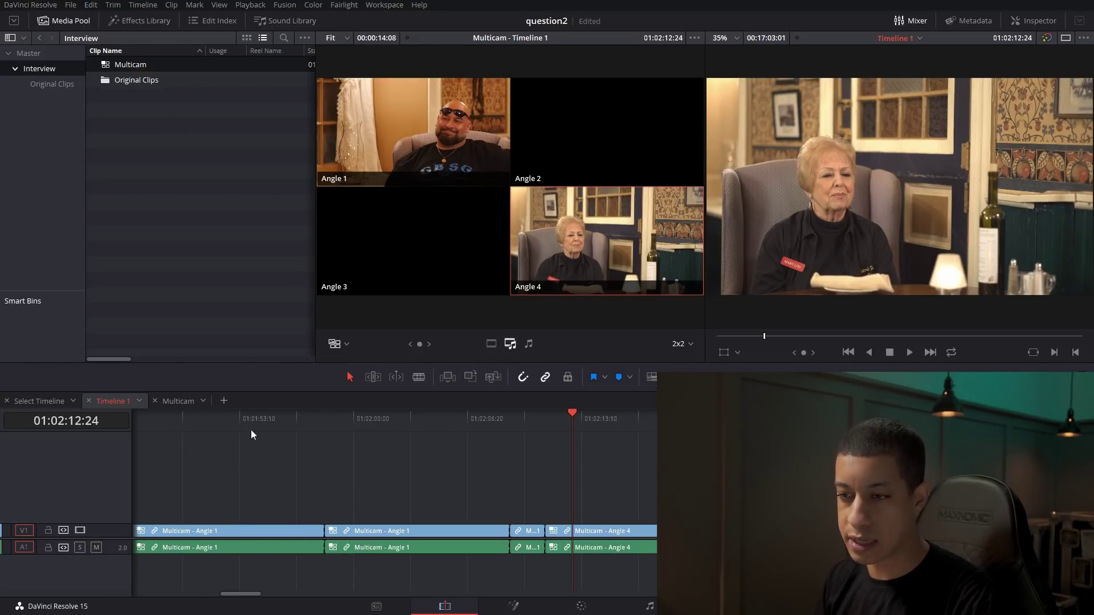
key(ctrl+equal)
key(ctrl+equal)
key(ctrl+equal)
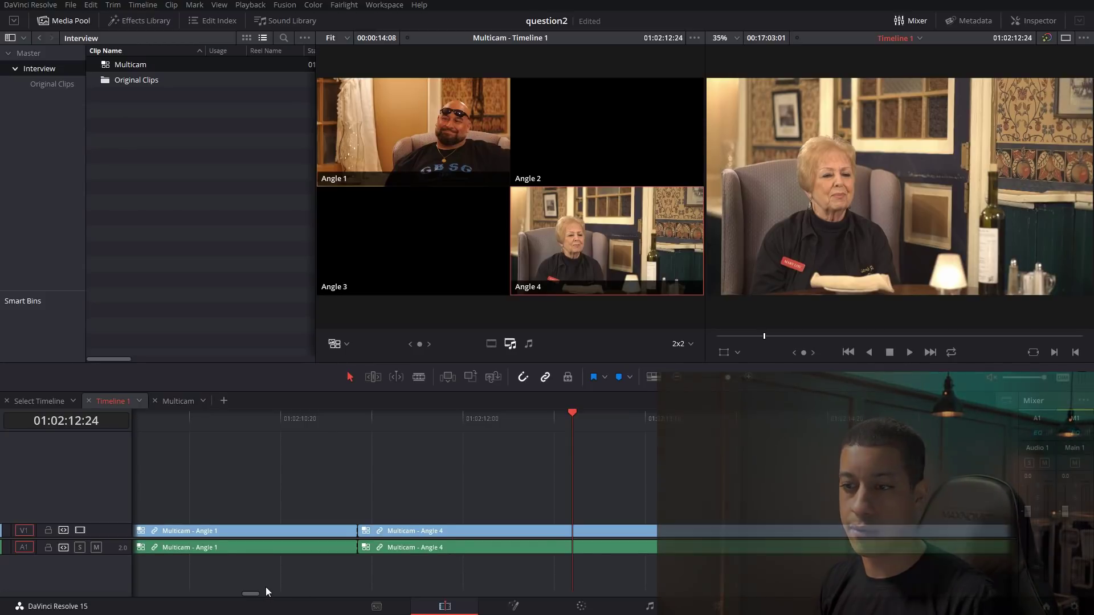
Unlink the Angle 4 audio from its video and drag its A1 start edge left under Angle 1
click(677, 376)
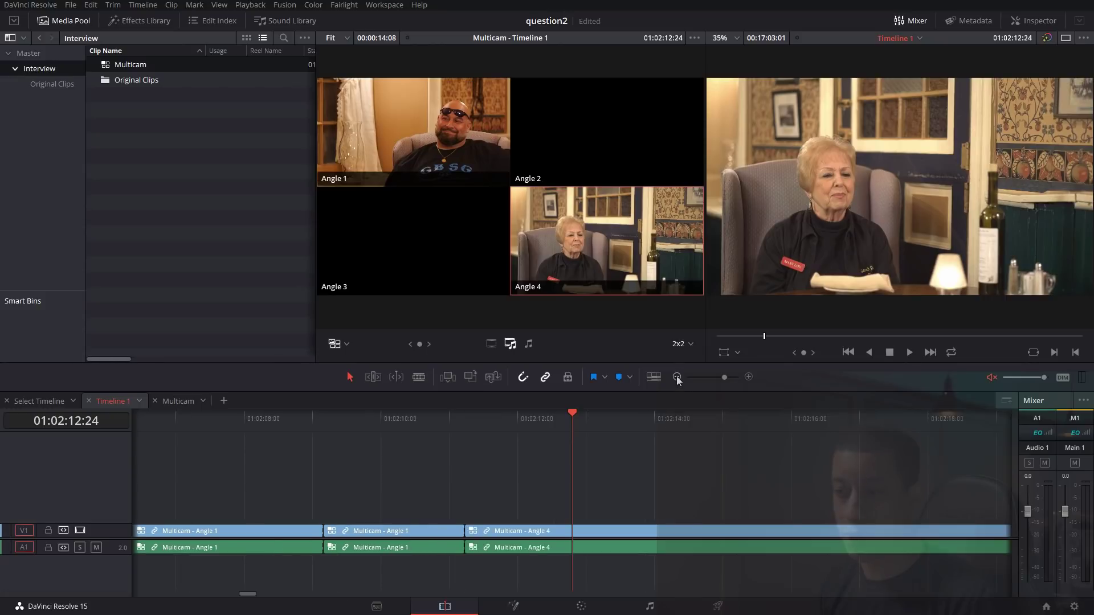
click(677, 377)
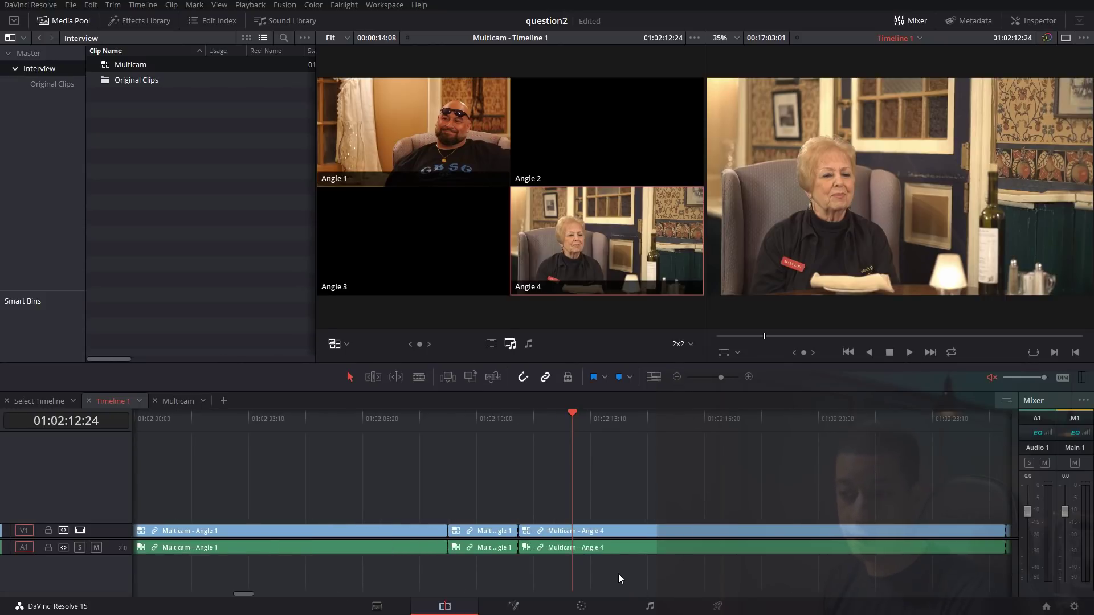
click(620, 554)
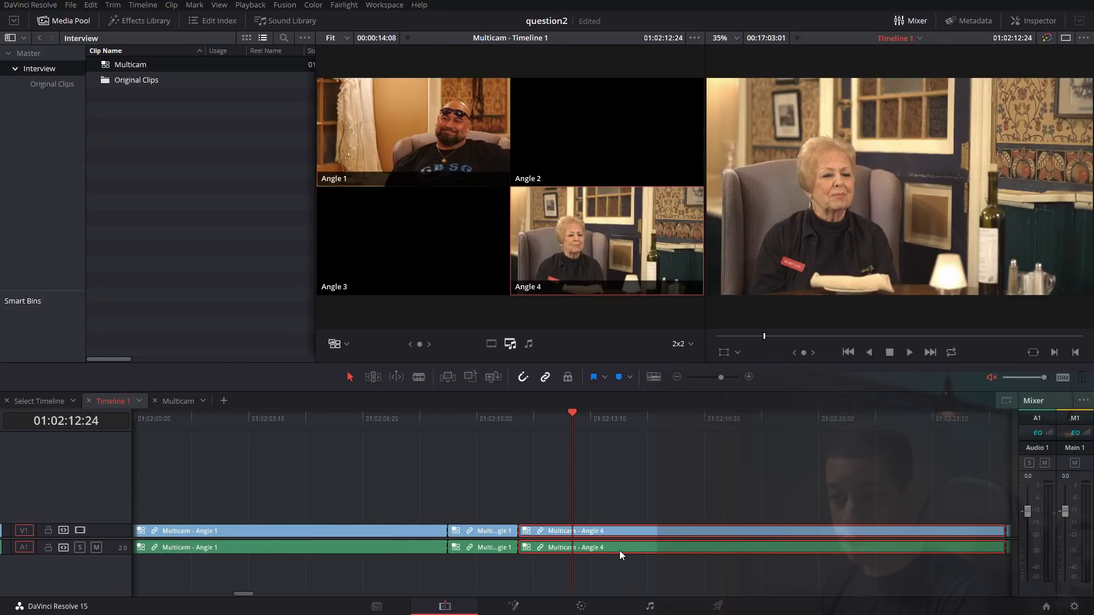
right_click(620, 550)
click(672, 546)
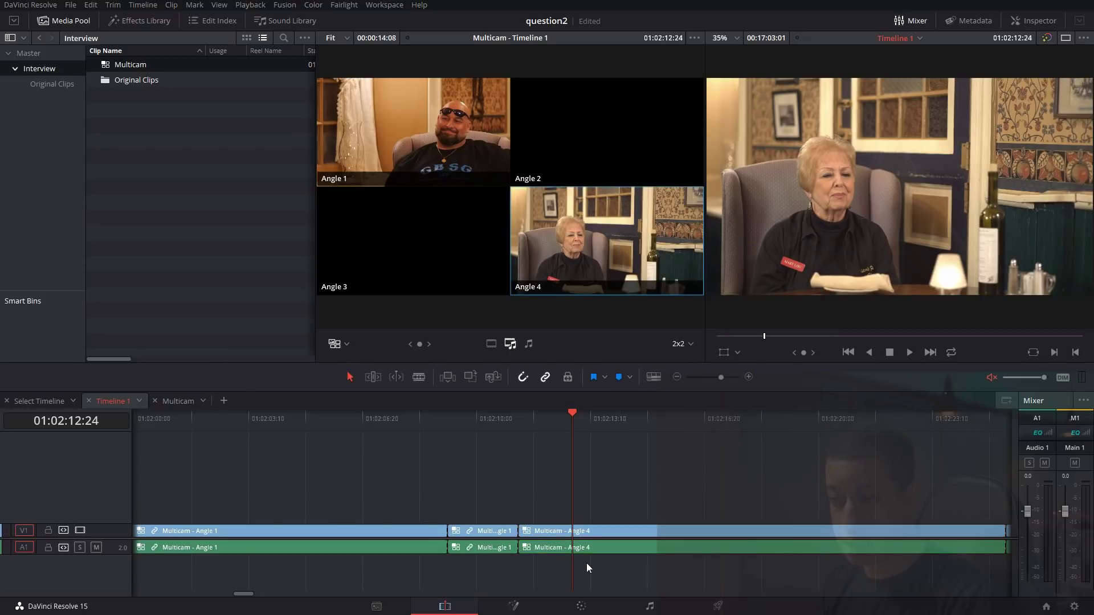
mouse_move(518, 548)
mouse_down()
mouse_move(446, 547)
mouse_move(517, 547)
mouse_up()
click(645, 554)
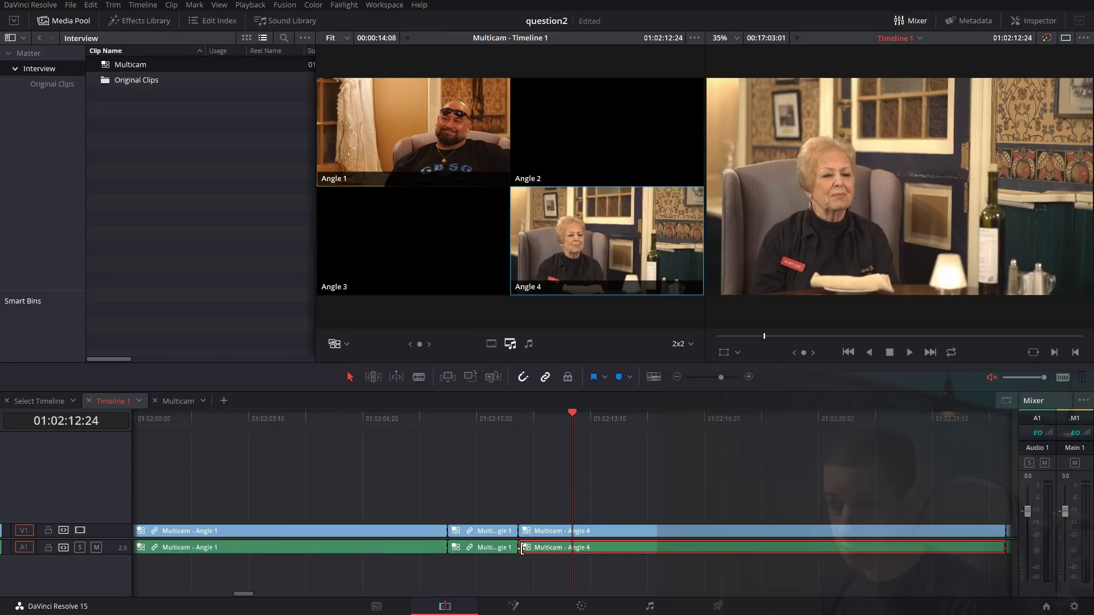
drag(518, 548, 125, 549)
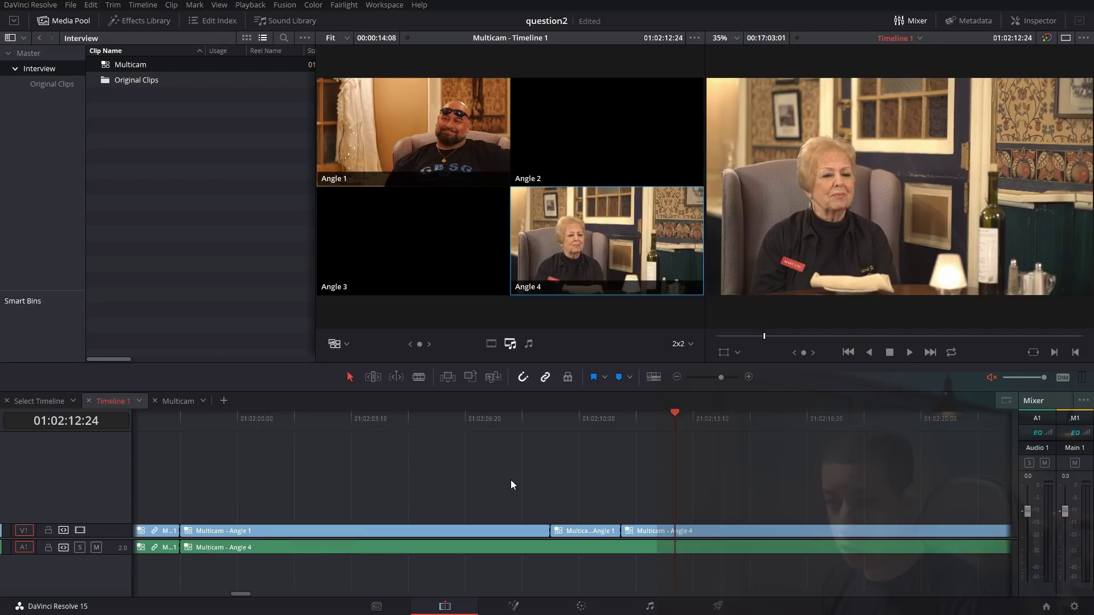
Play back the audio overlap, stopping at 01:02:09:05, and reselect the Angle 4 audio clip
click(676, 377)
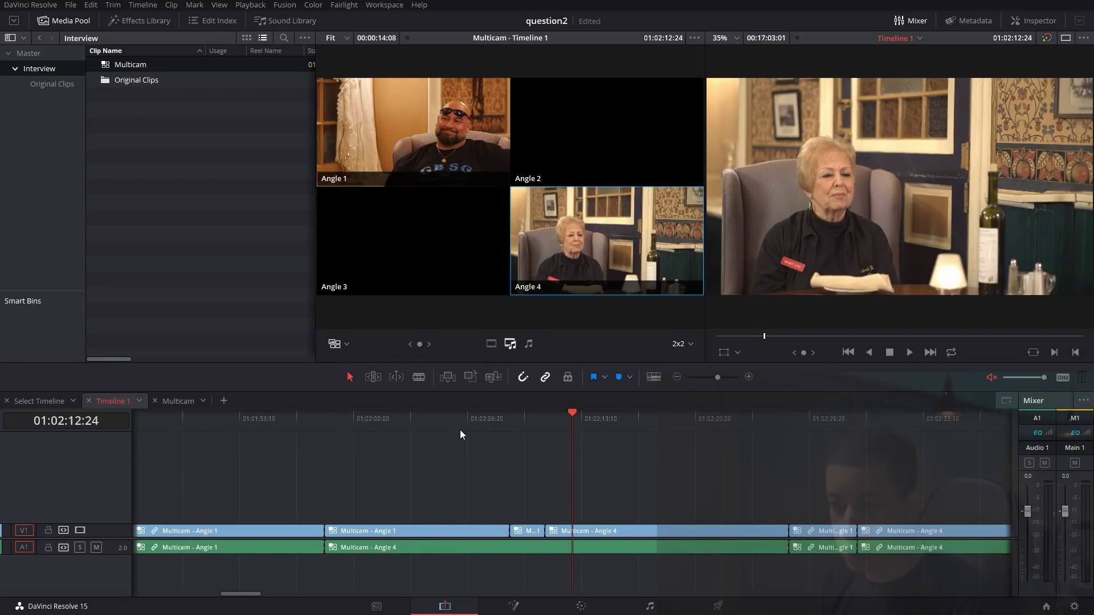
click(422, 416)
key(space)
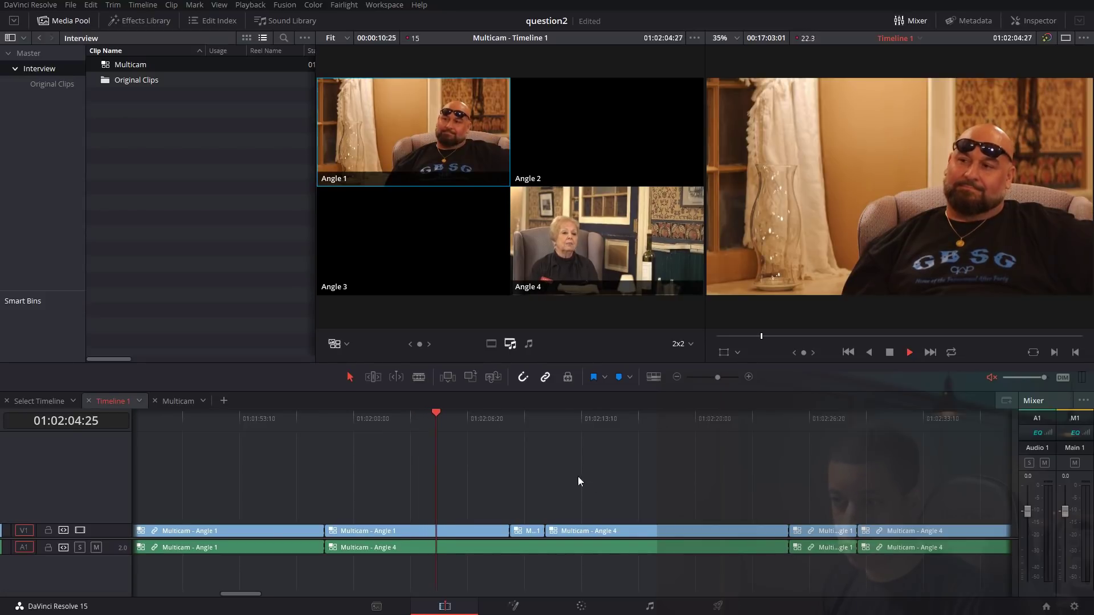
click(509, 425)
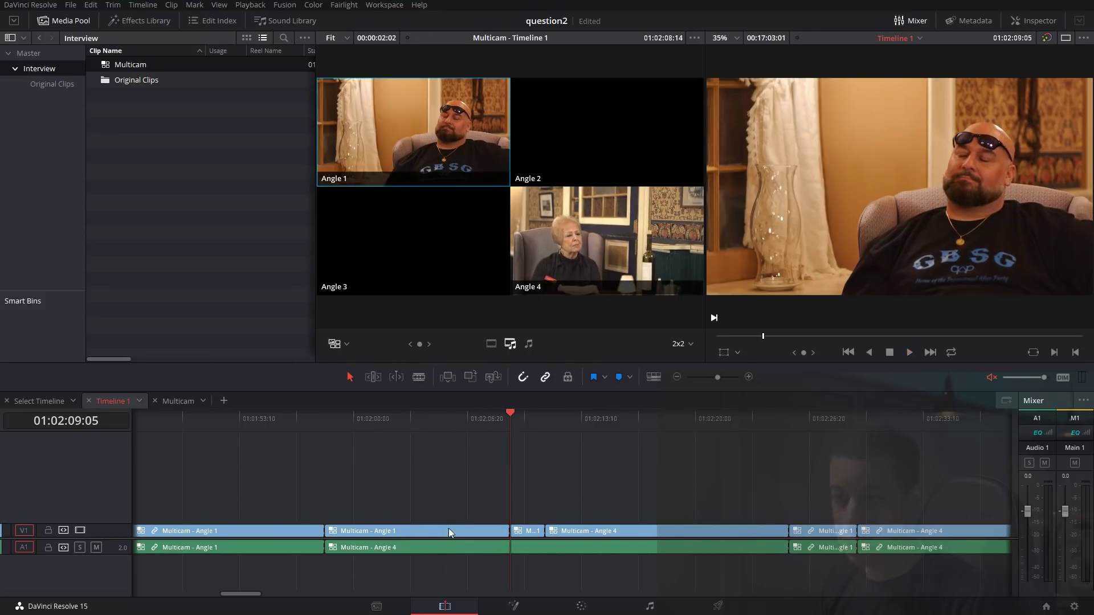
click(419, 550)
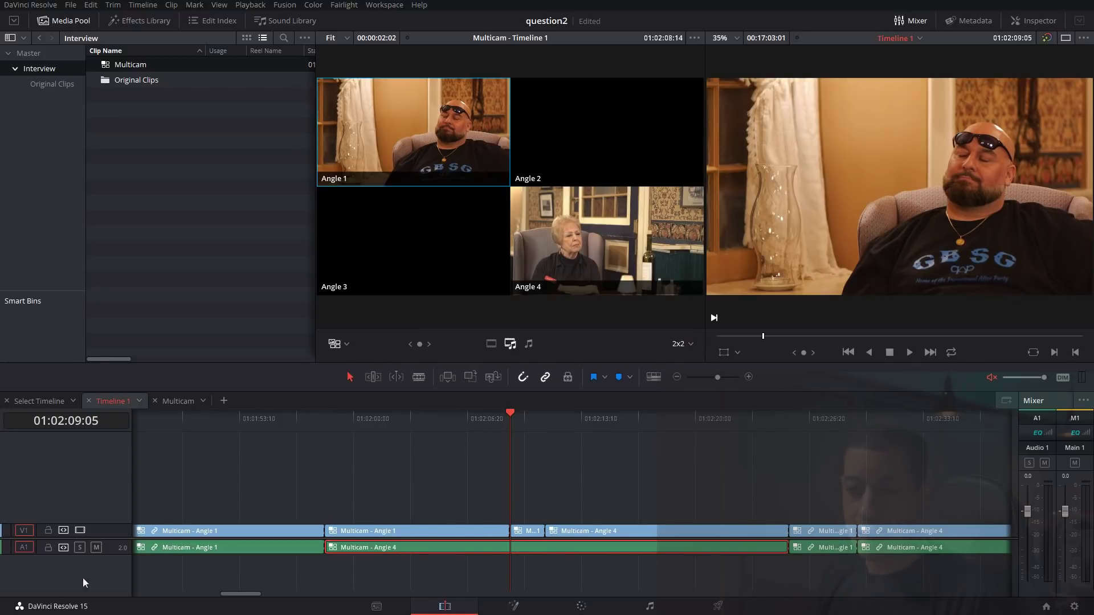
Lock track A1, then live-cut the video to Angle 1 and back to Angle 4 from 01:02:13:02
click(48, 548)
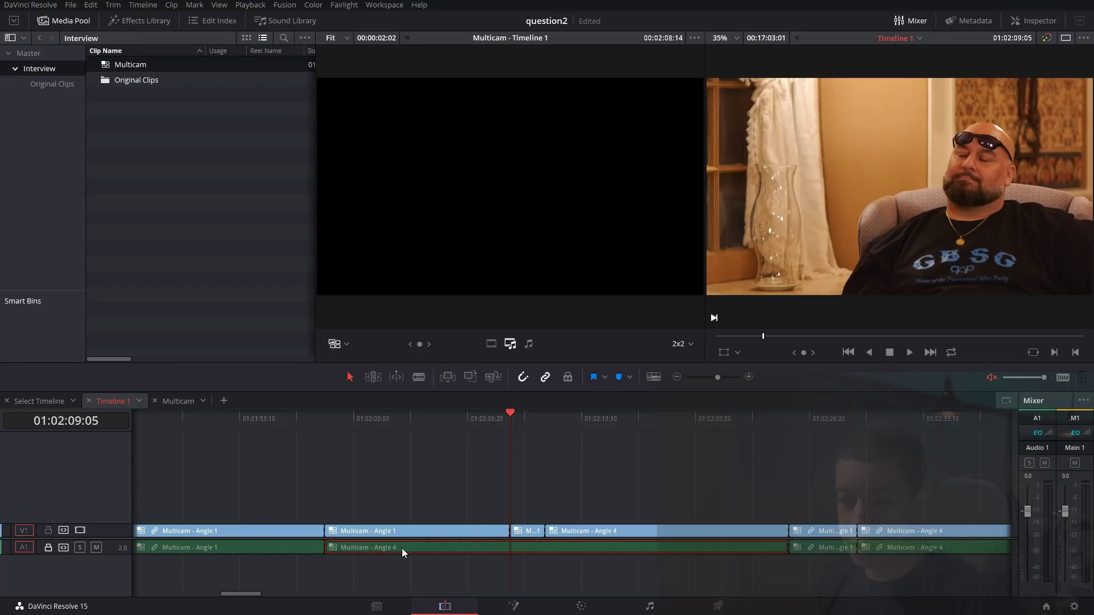
click(576, 416)
click(598, 530)
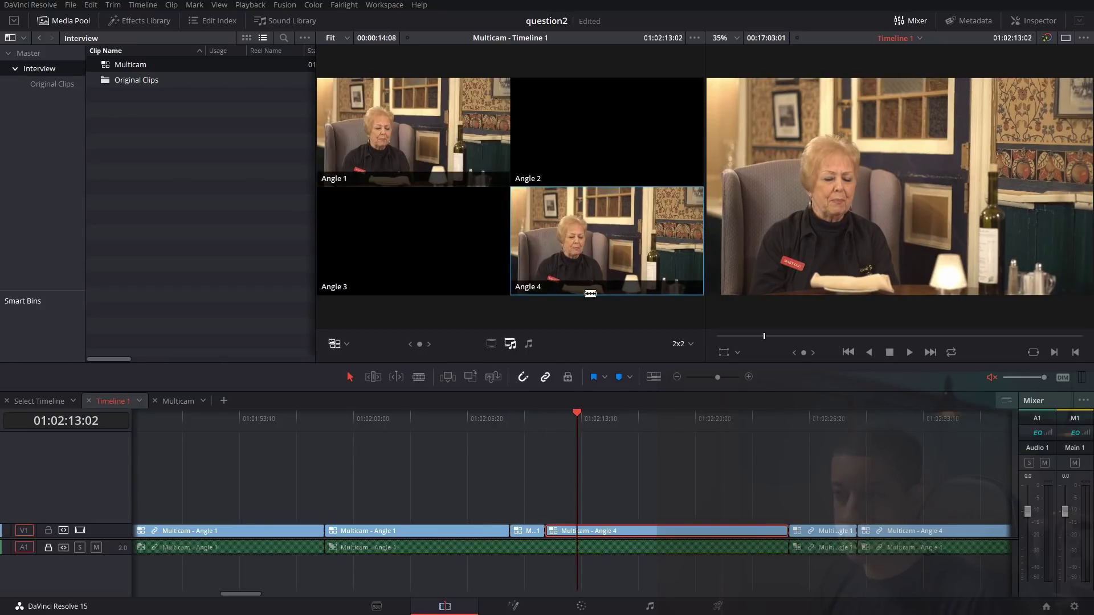
key(space)
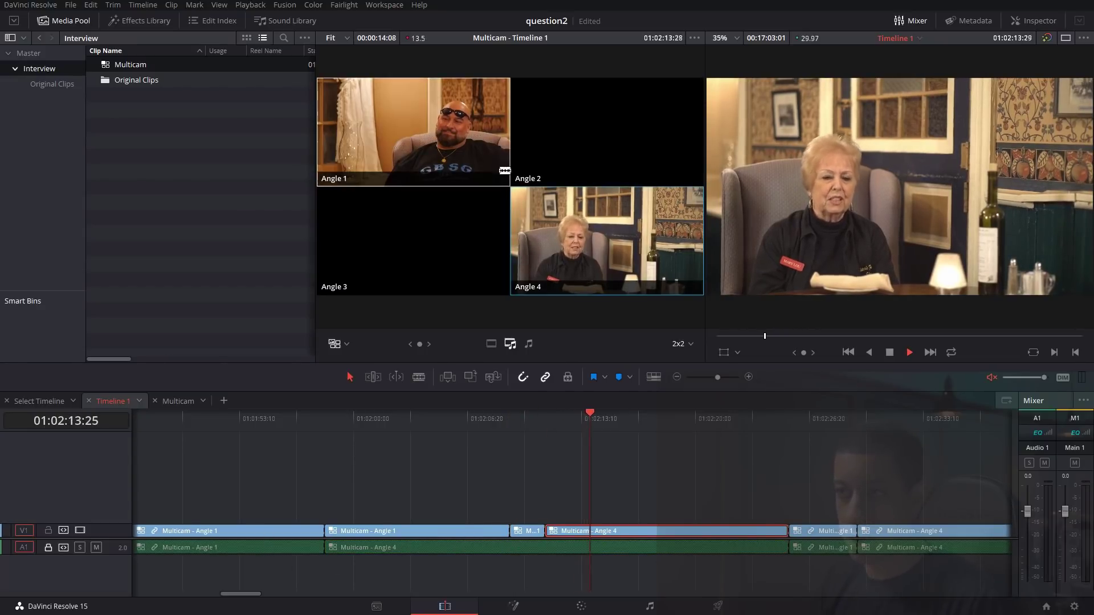
click(506, 184)
click(547, 240)
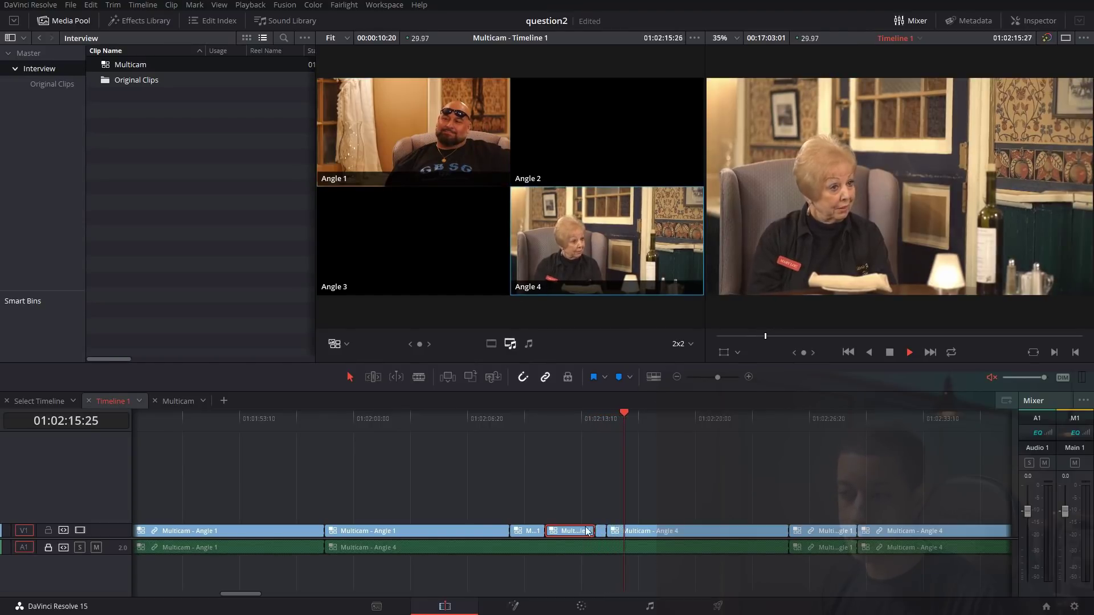
key(space)
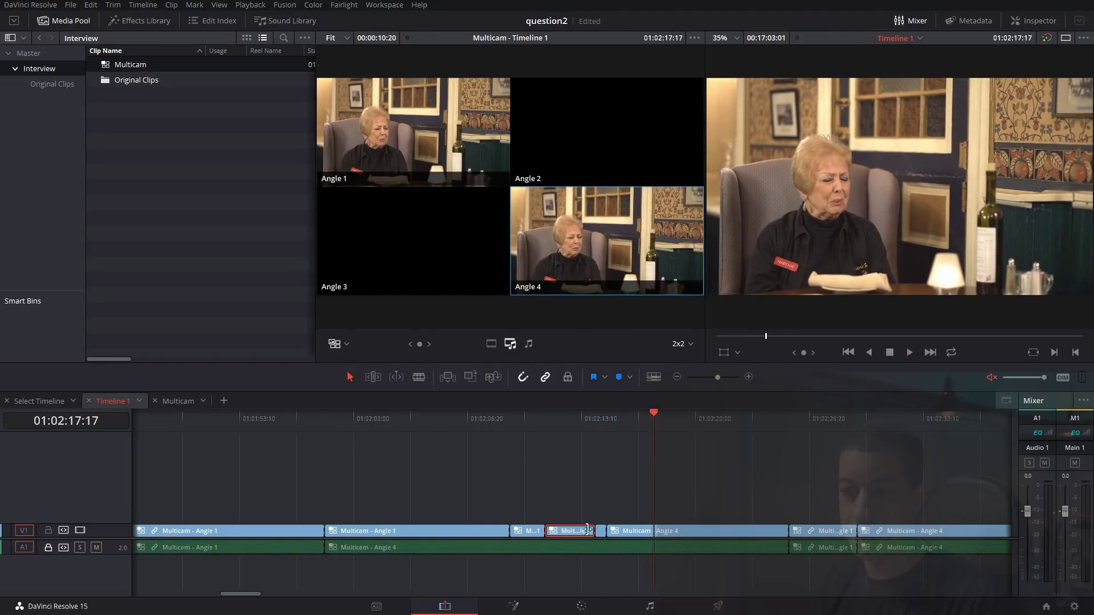
click(678, 377)
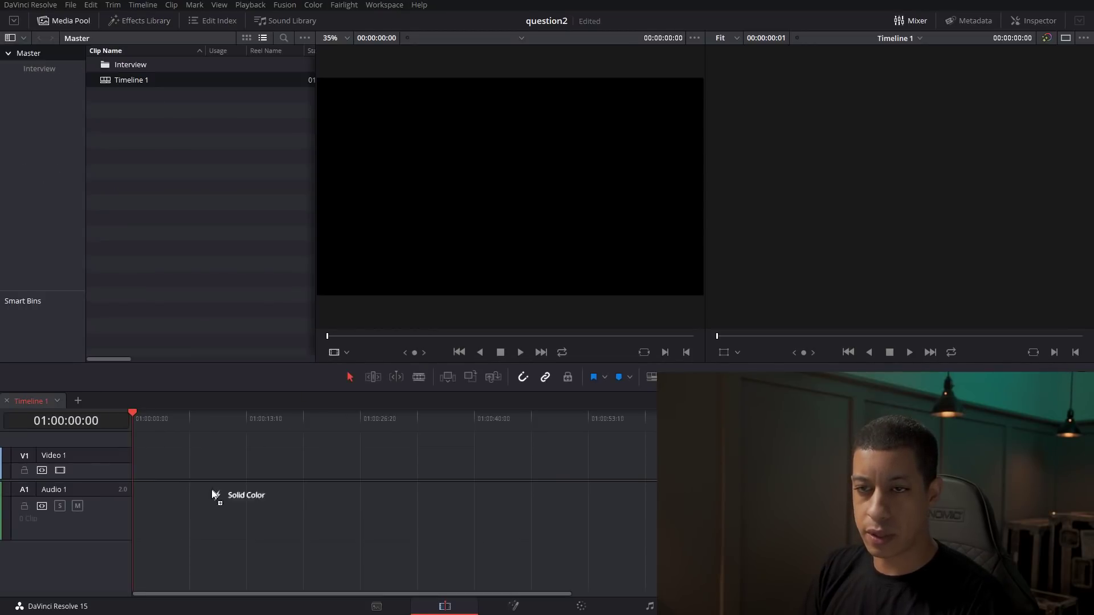
Place a Solid Color generator at the start of V1 and show its settings in the Inspector
drag(213, 495, 132, 481)
click(144, 434)
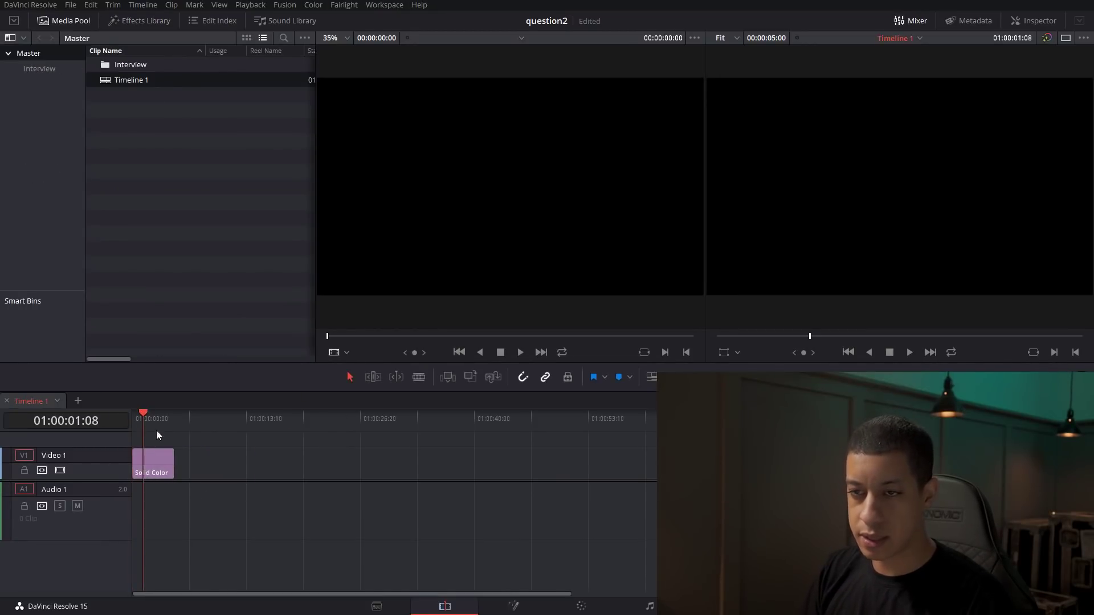
click(1032, 20)
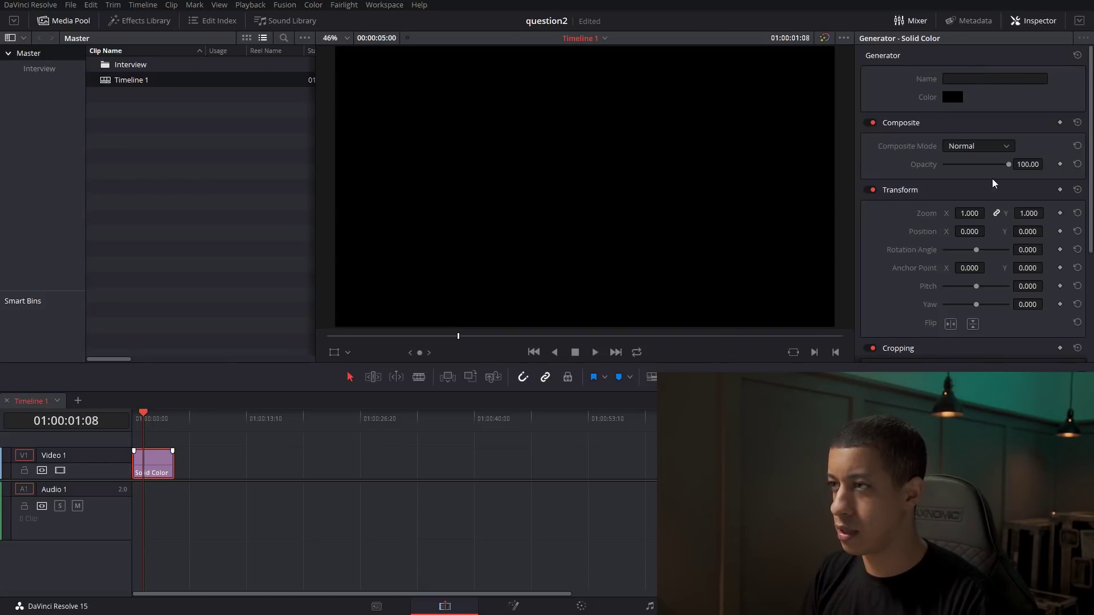
Set the Solid Color generator's colour to orange
click(950, 98)
click(649, 203)
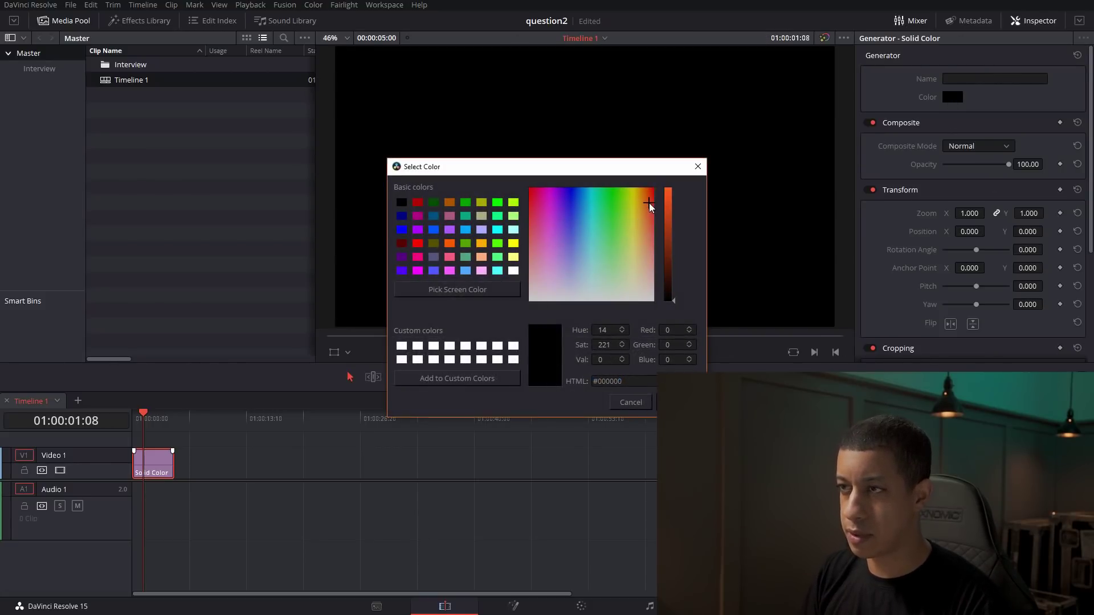
click(669, 203)
key(Return)
Turn the solid into Compound Clip 1 and add a Text node to it on the Fusion page
click(210, 428)
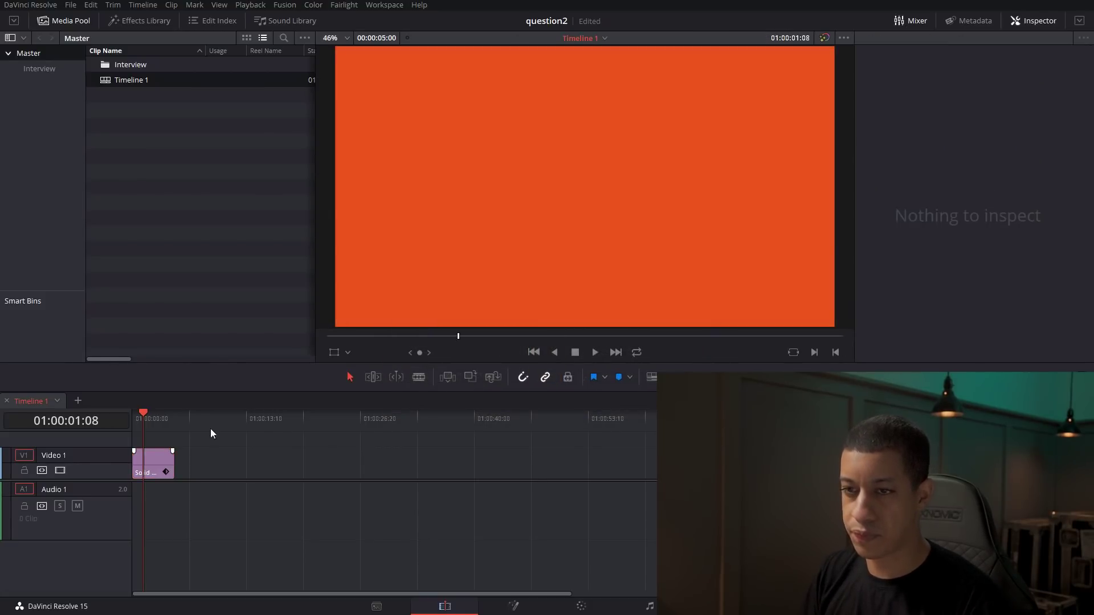
right_click(153, 473)
click(228, 318)
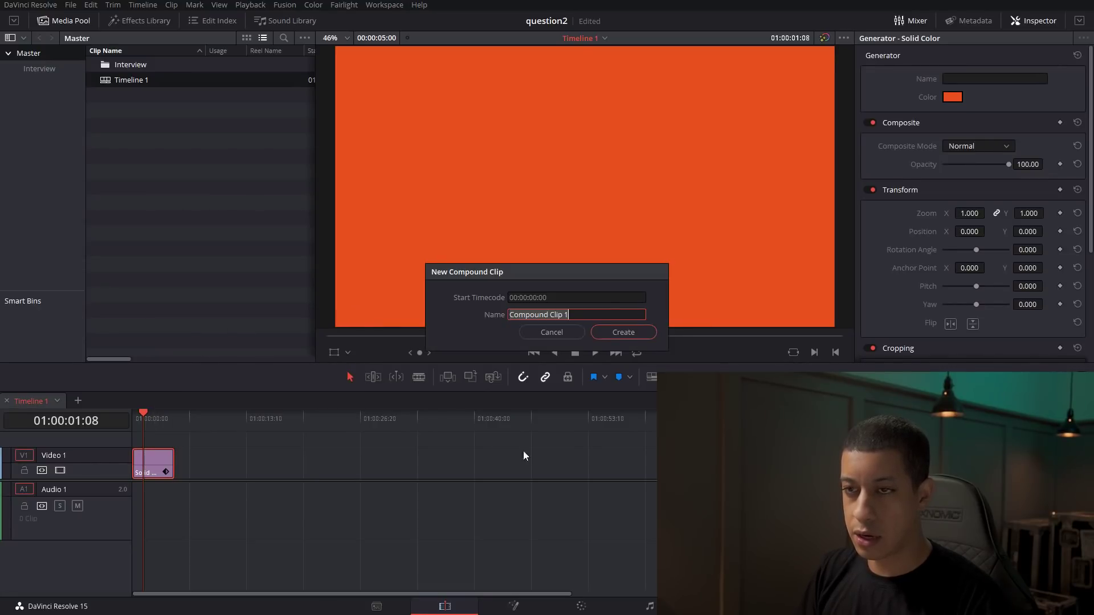
click(641, 333)
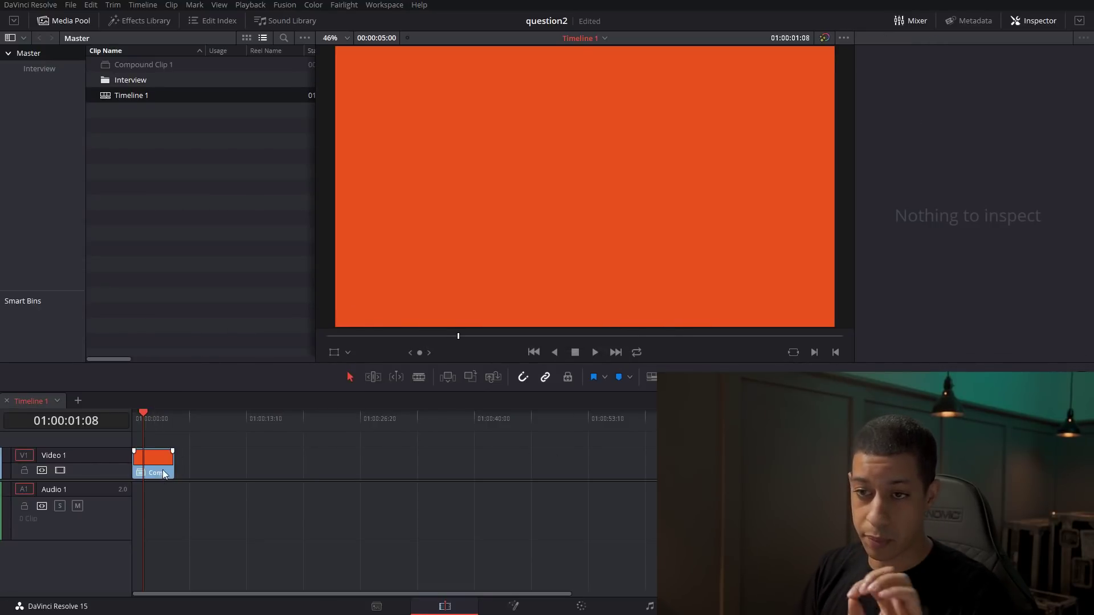
click(494, 602)
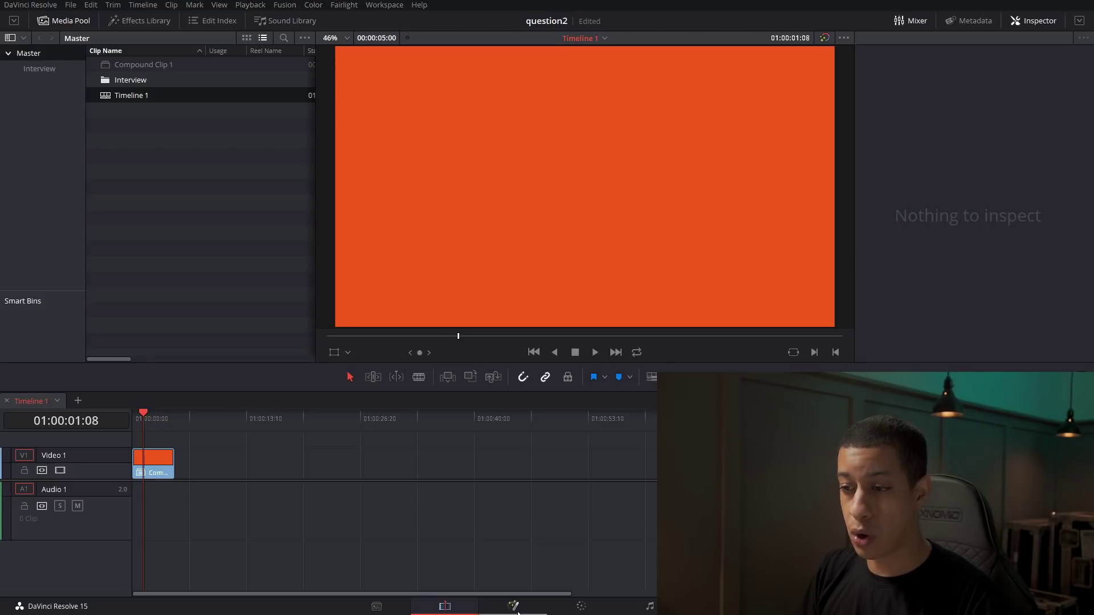
drag(270, 389, 221, 544)
Merge Text1 over the background and keyframe its Styled Text as 1 at frame 39
drag(215, 488, 216, 540)
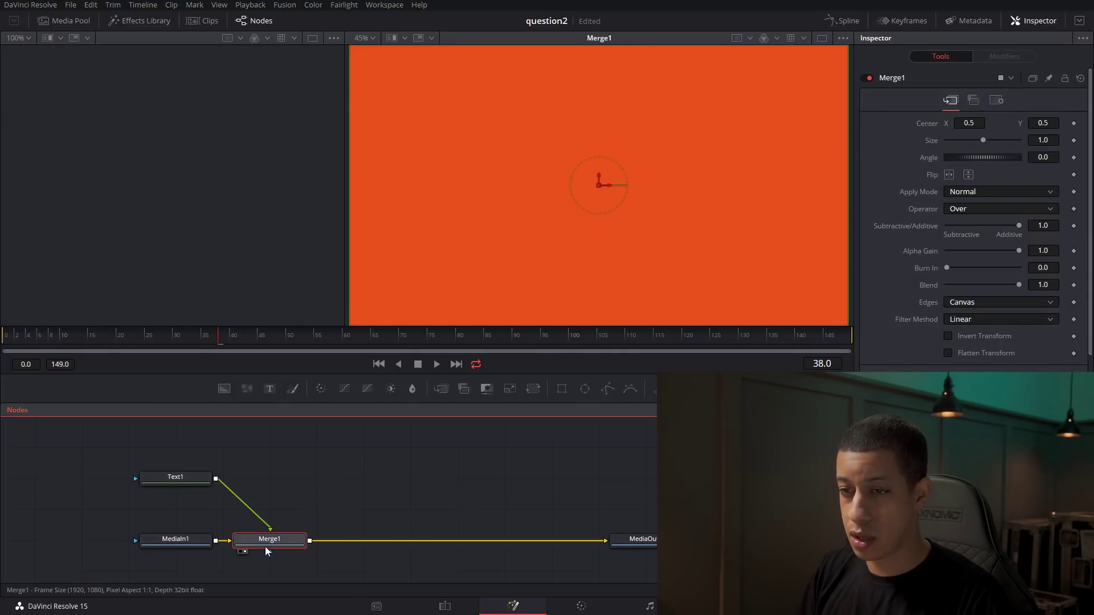
click(186, 481)
click(991, 209)
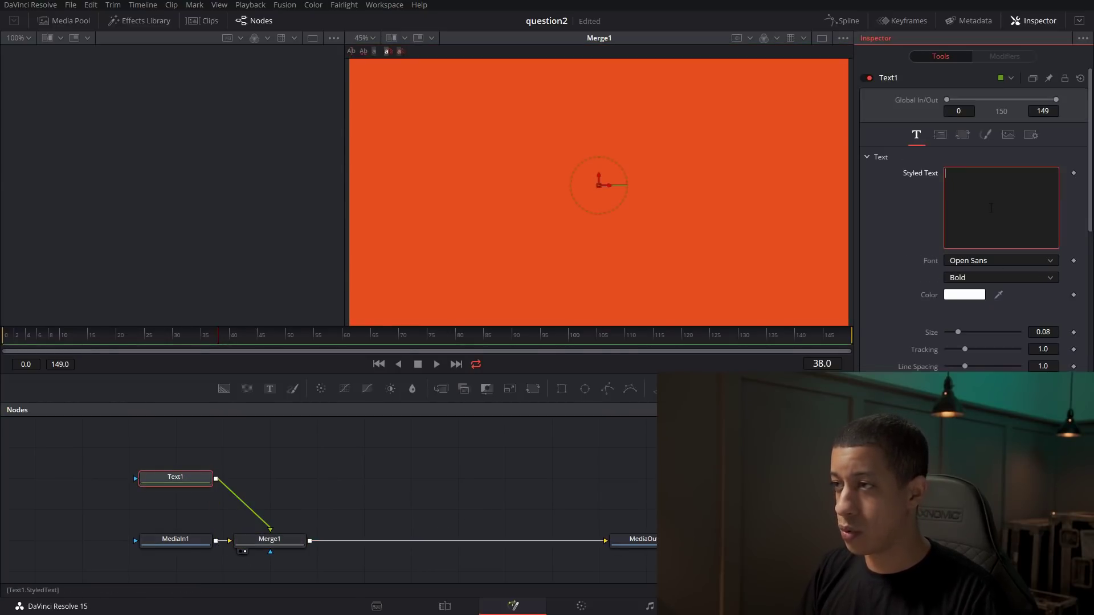
text(1)
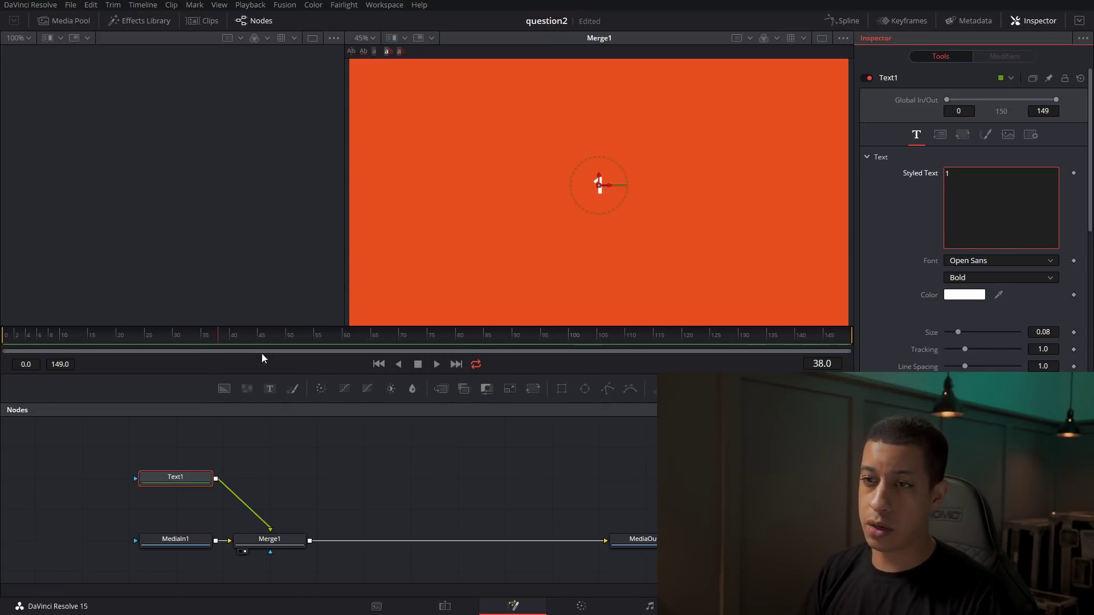
click(226, 338)
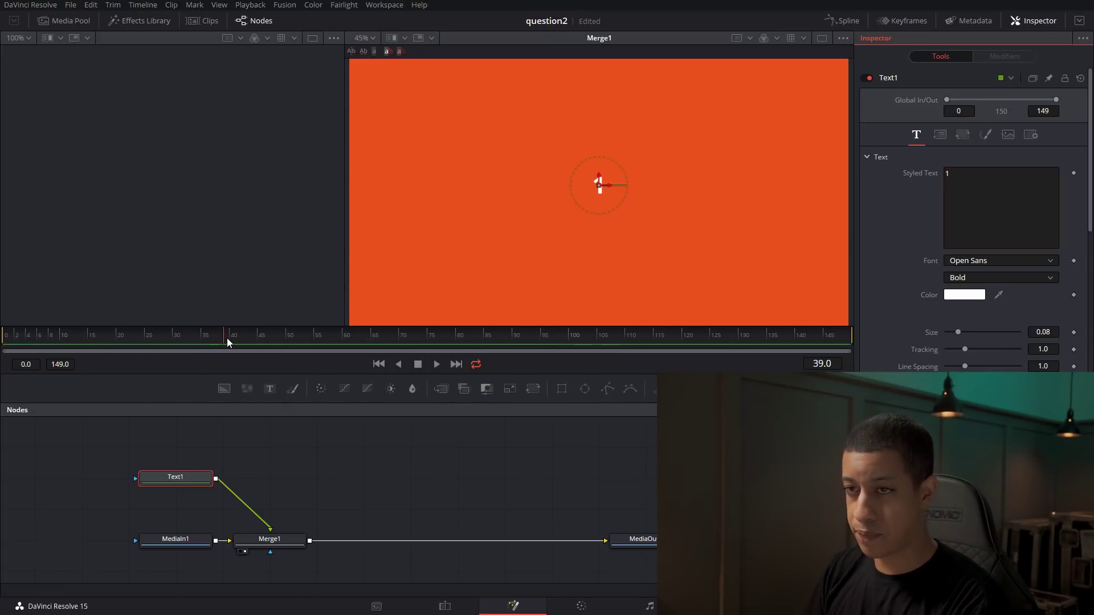
click(1075, 175)
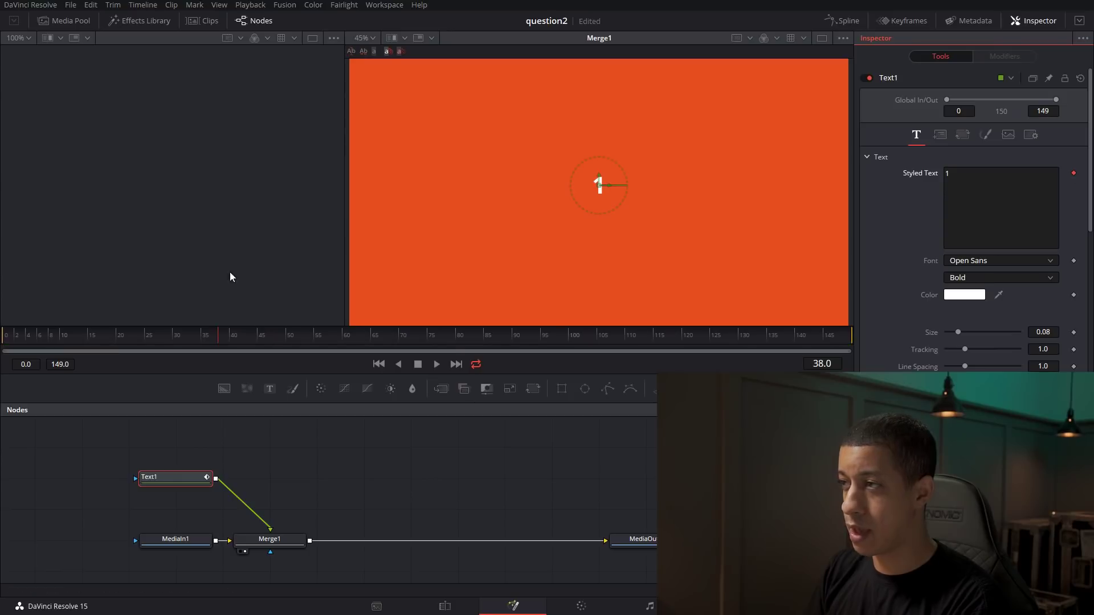
Change the keyframed Styled Text to 2, then to 3 at frame 40
double_click(948, 174)
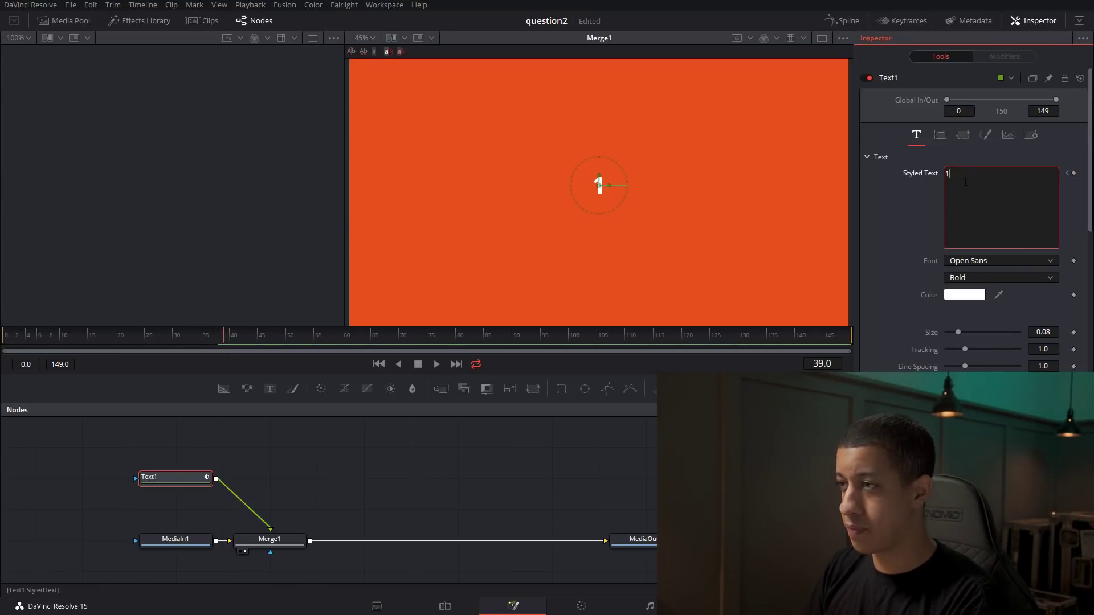
text(2)
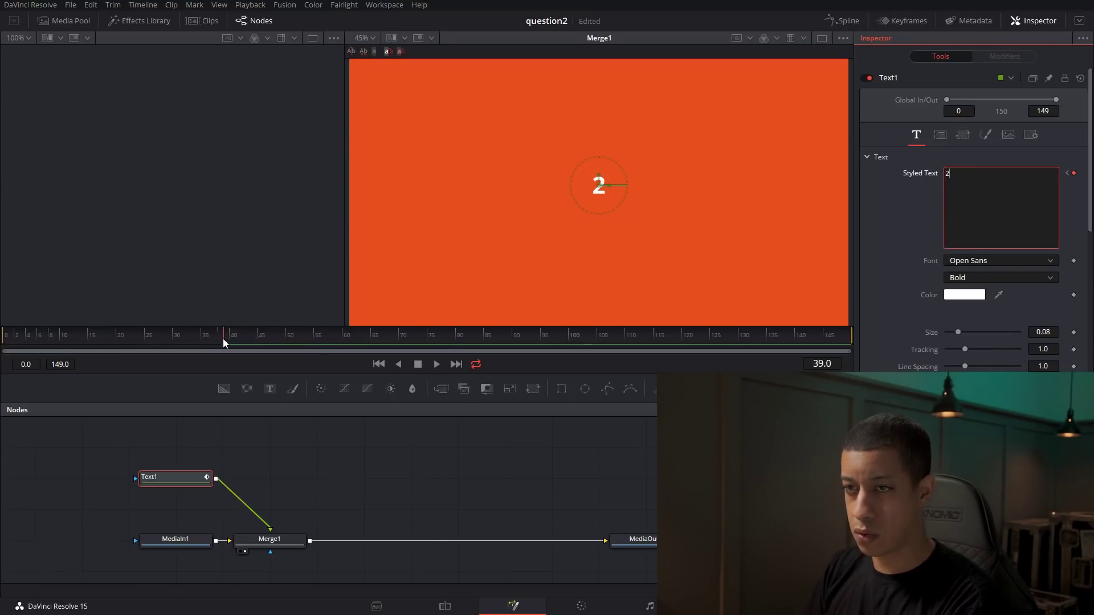
drag(223, 338, 231, 339)
double_click(948, 174)
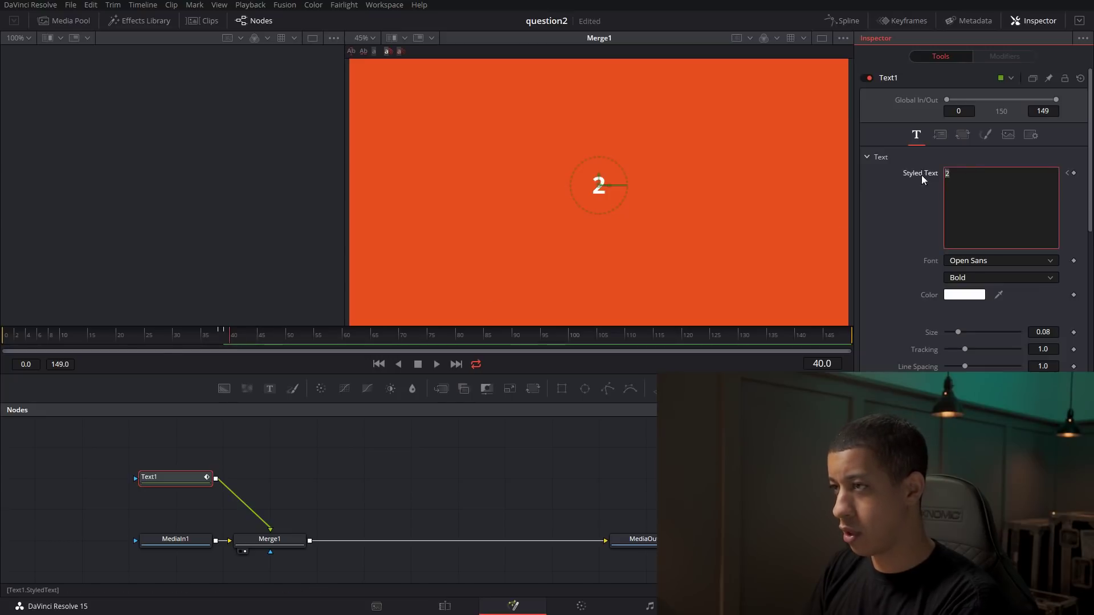
text(3)
Preview the number animation from around frame 37, then undo the text keyframes
click(214, 335)
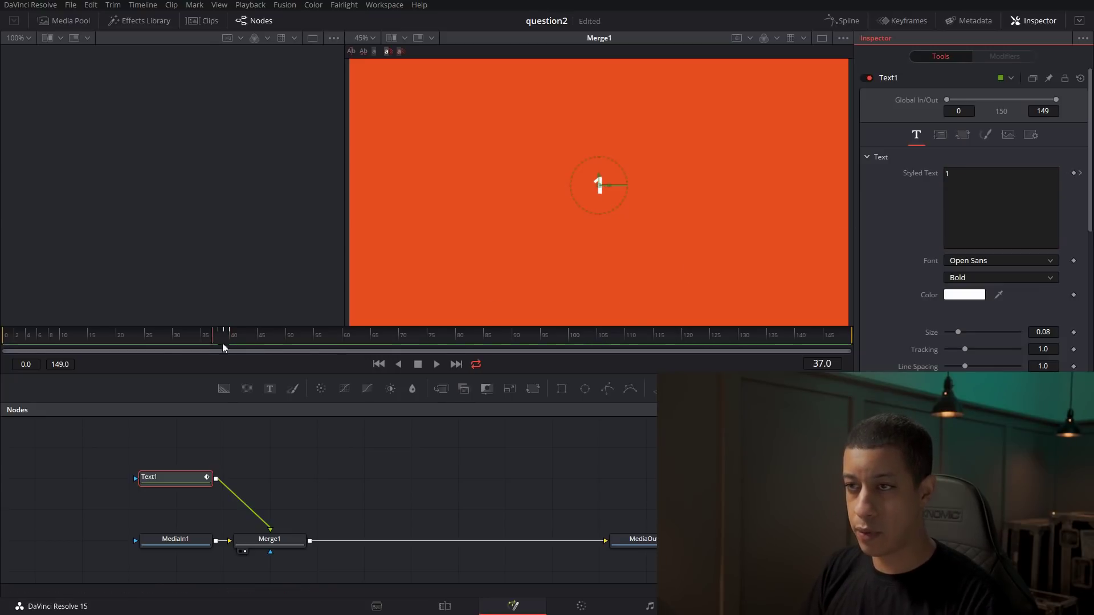
key(space)
click(217, 334)
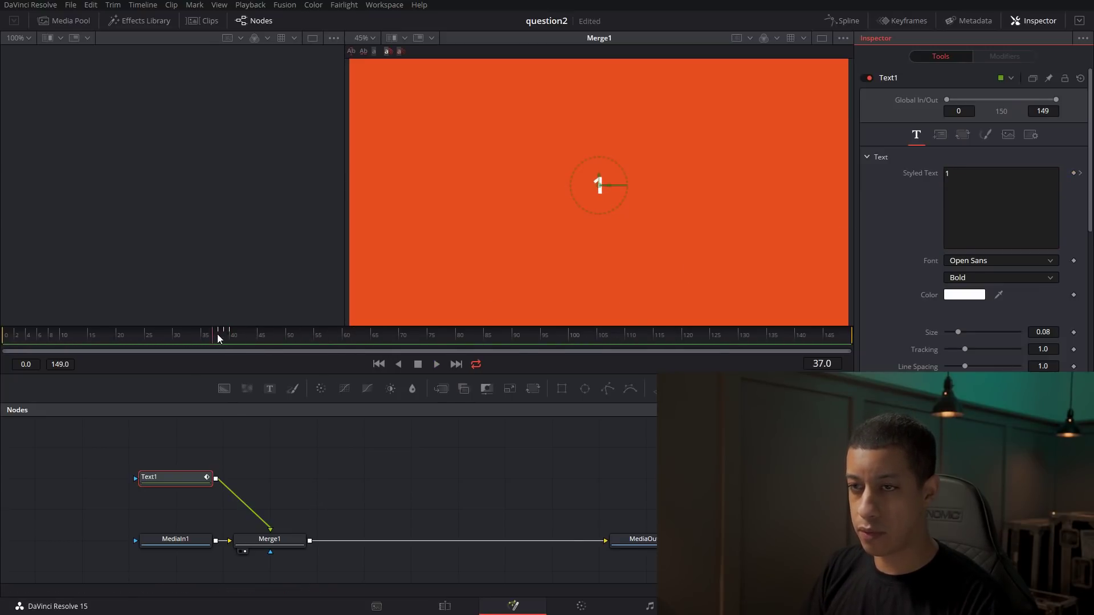
key(space)
click(227, 341)
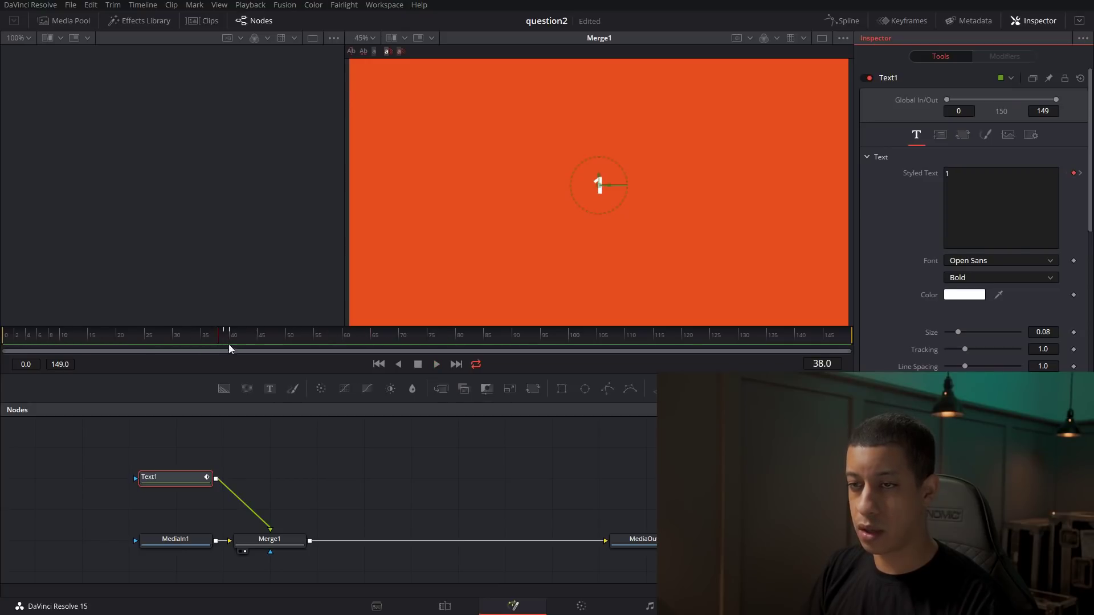
key(ctrl+z)
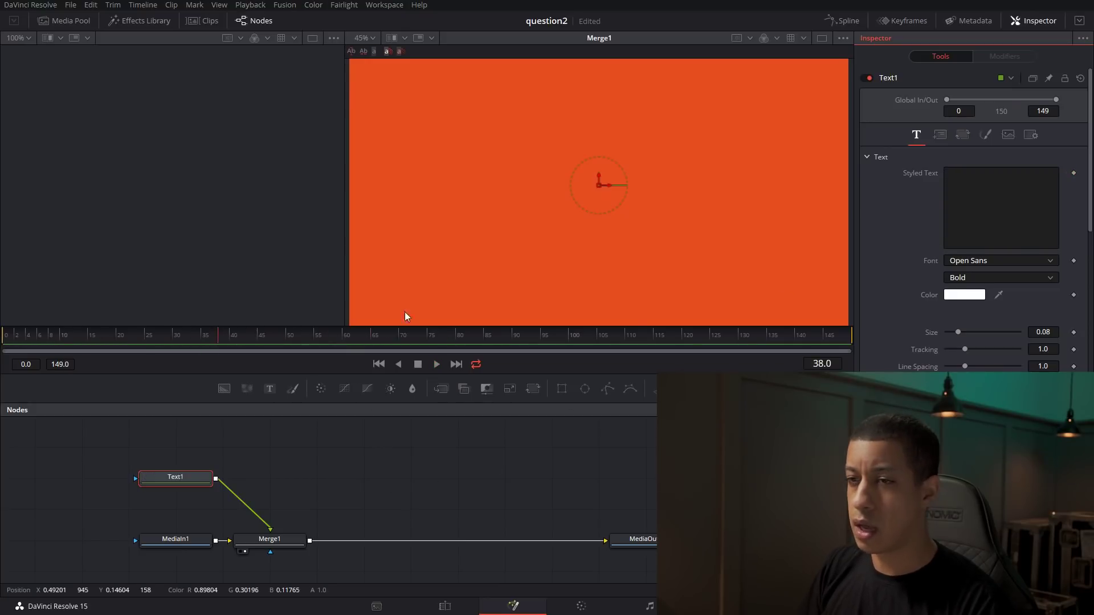
Add a custom Number control named 'number' with slider input to Text1's Text page
click(185, 478)
right_click(959, 79)
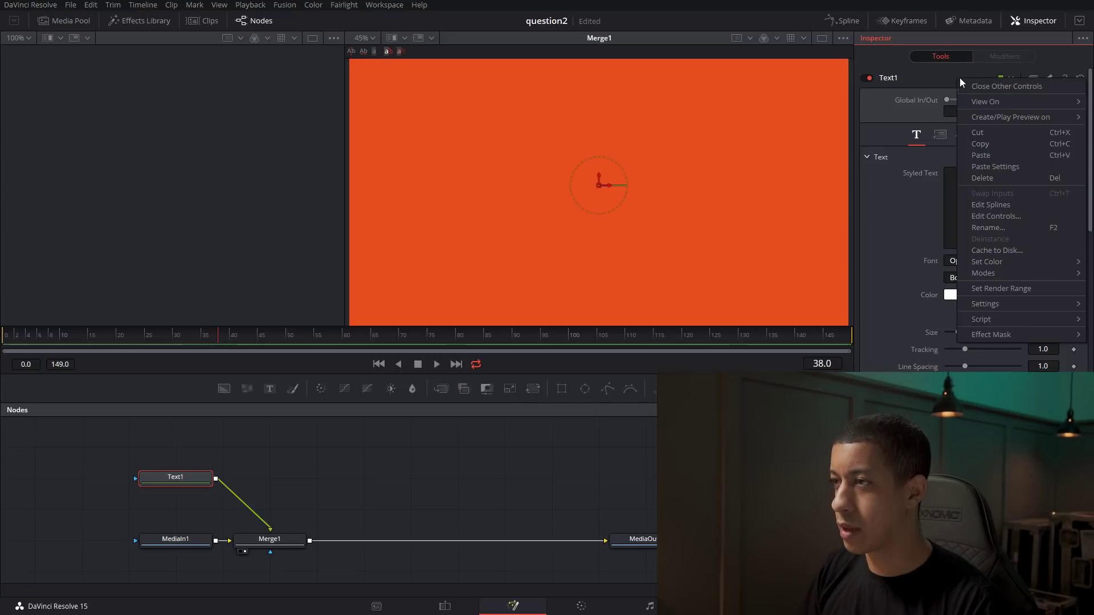
click(994, 218)
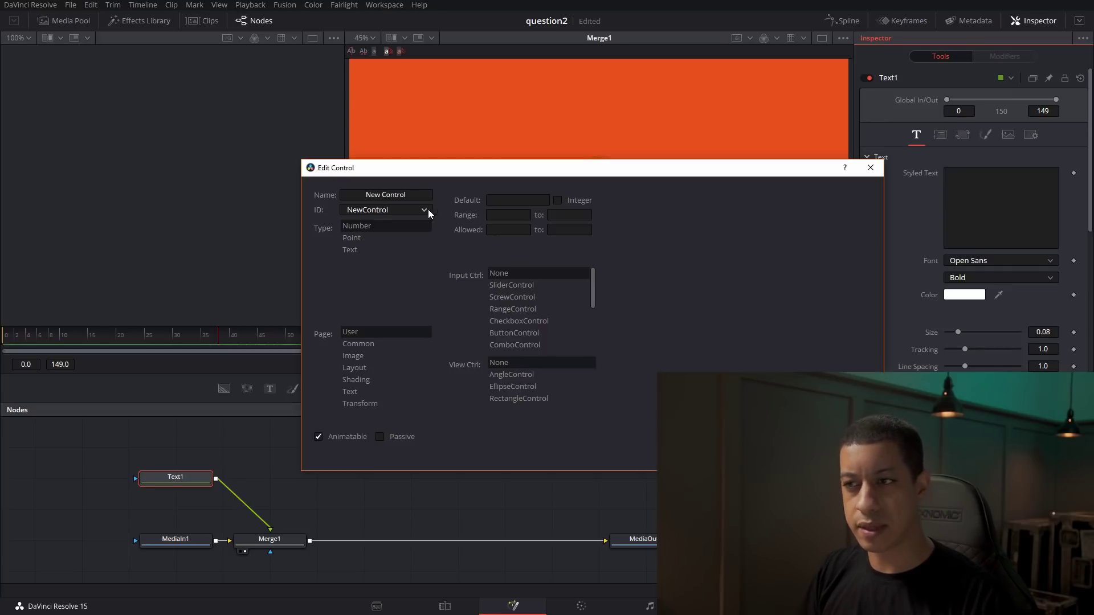
click(416, 191)
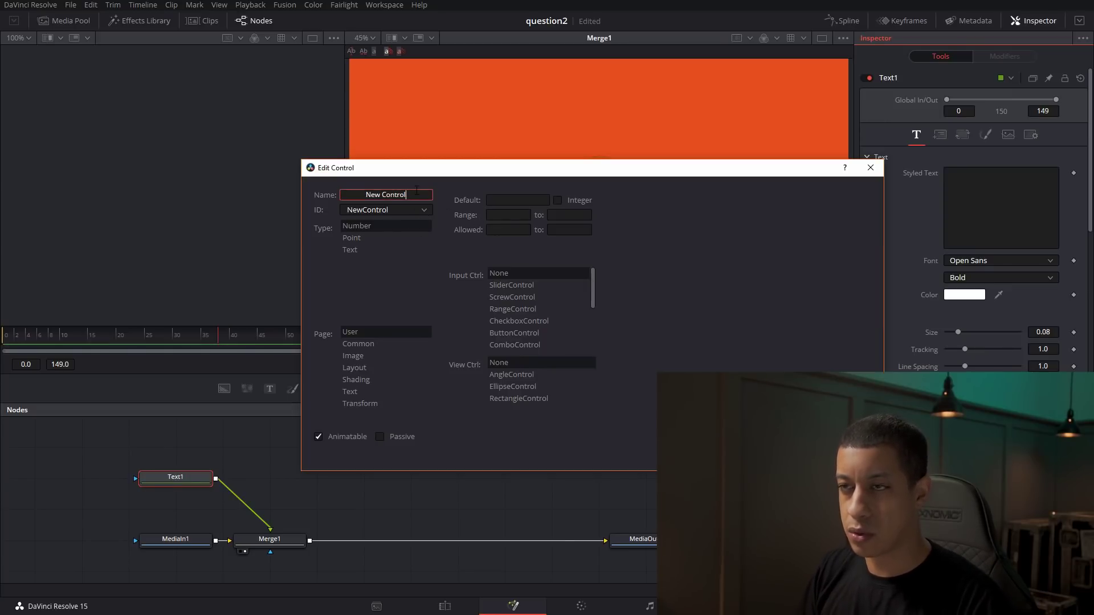
drag(407, 192, 353, 199)
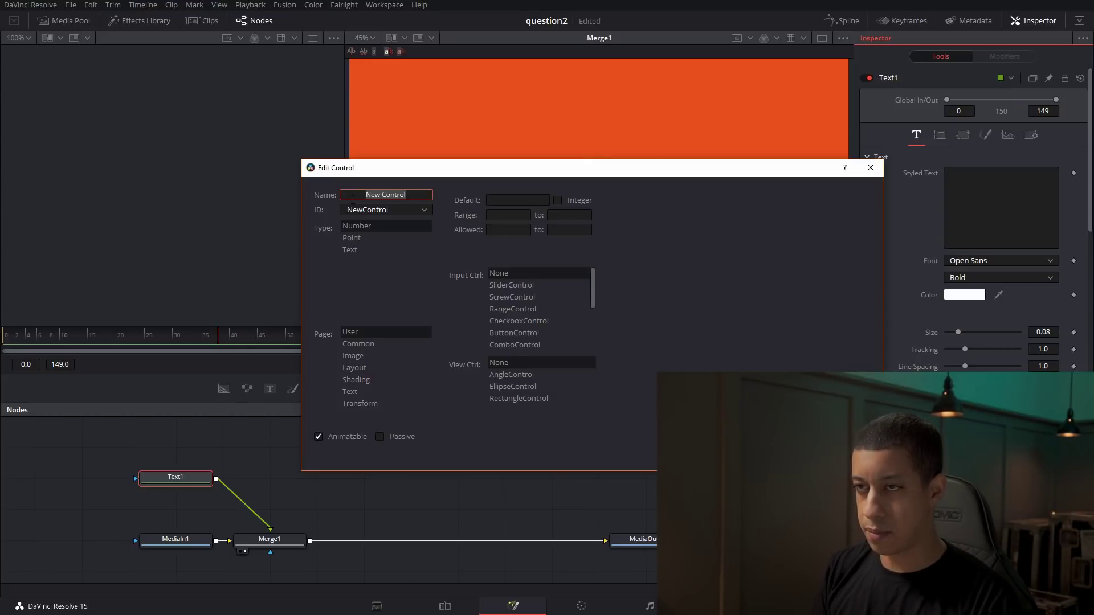
text(number)
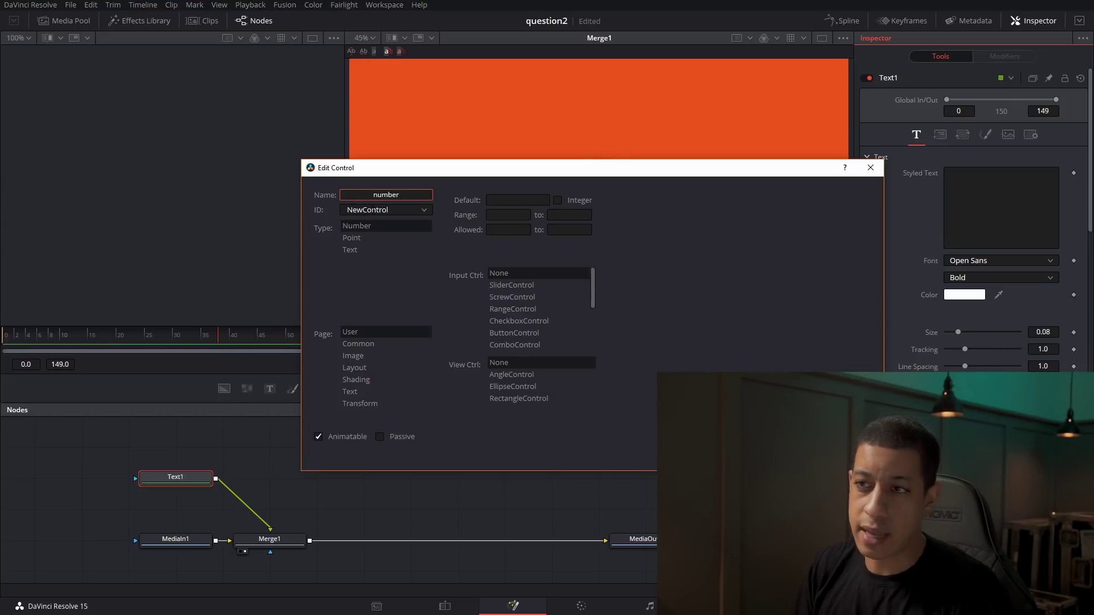
click(408, 251)
click(373, 227)
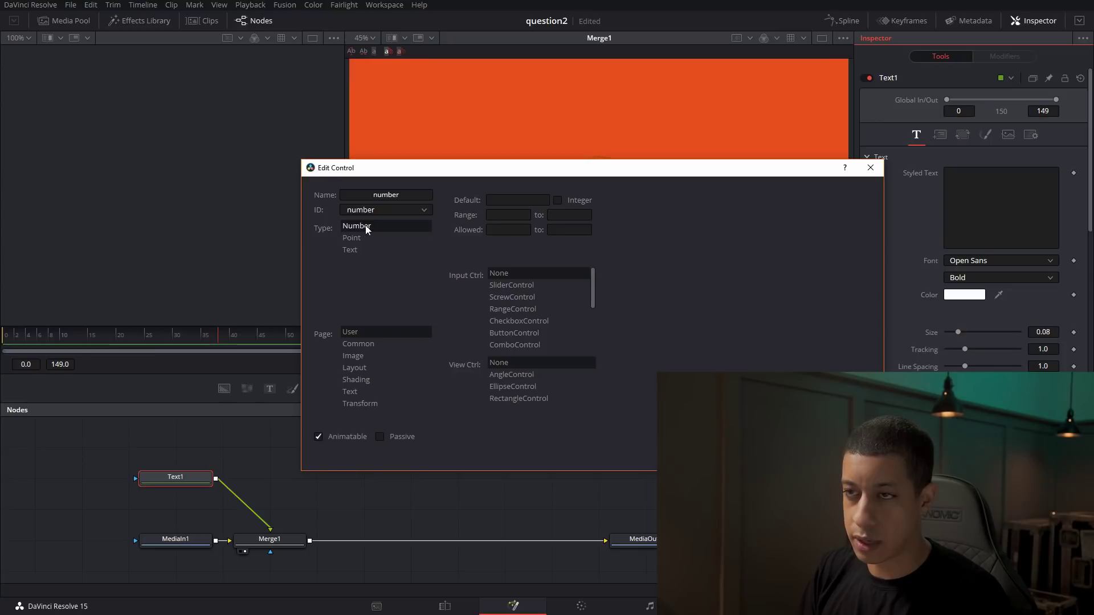
click(351, 393)
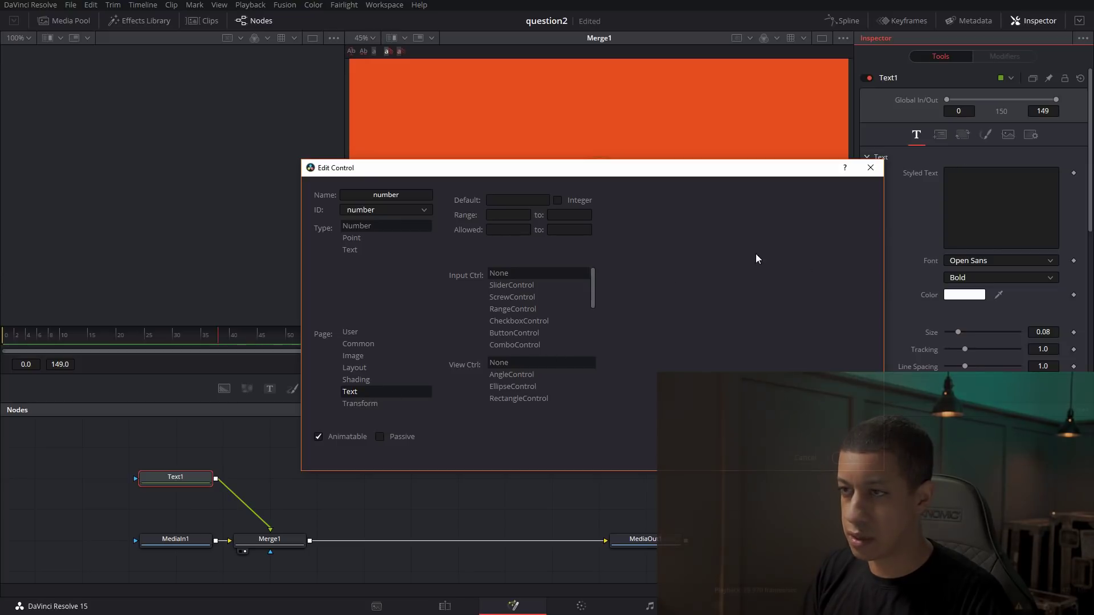
click(517, 287)
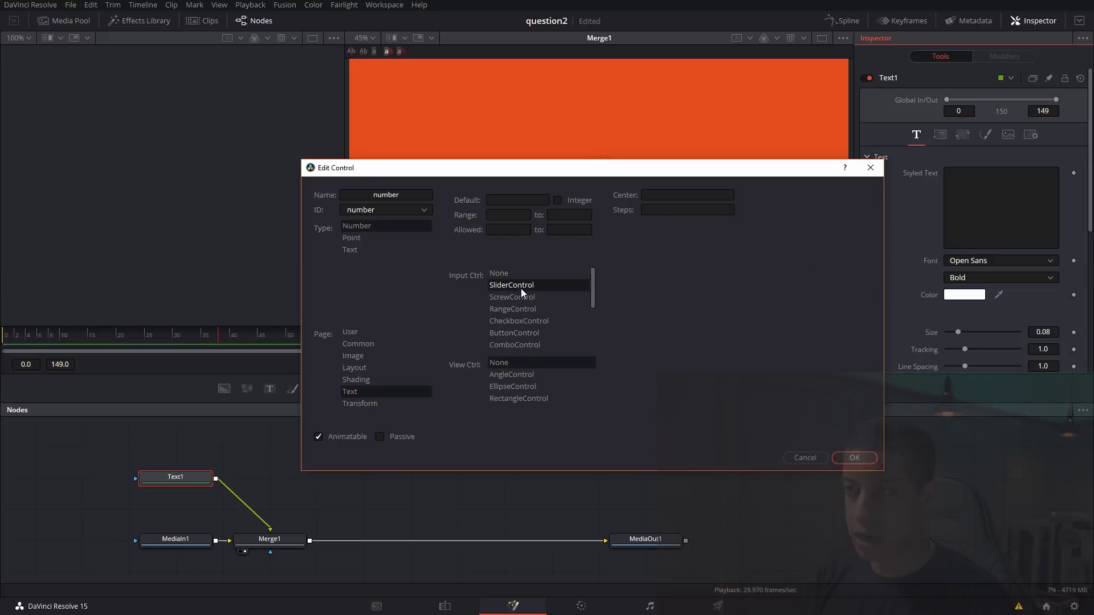
click(851, 459)
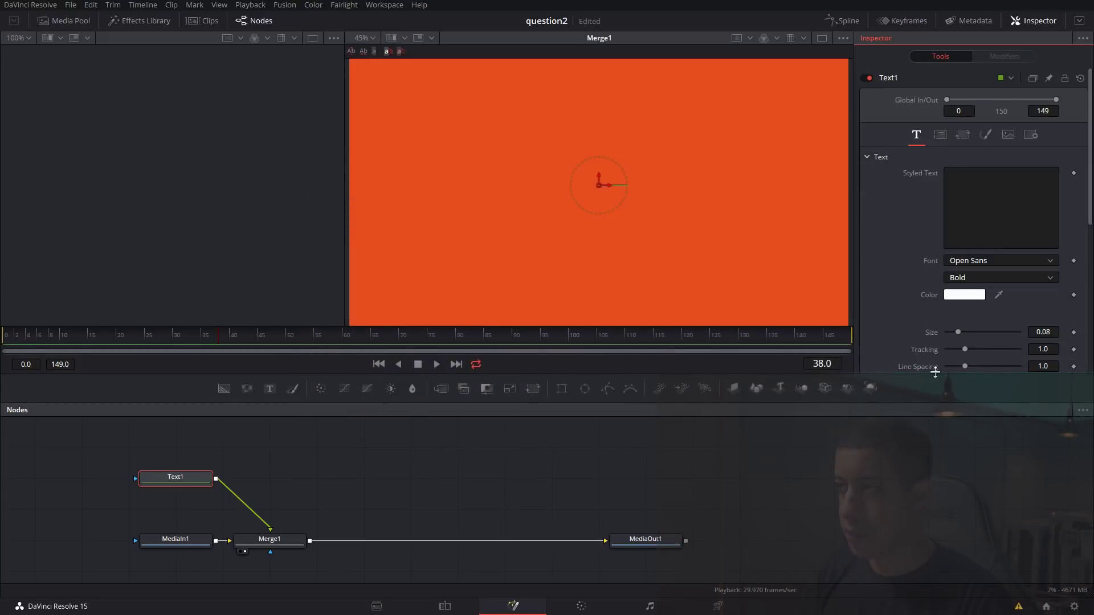
Keyframe the number control at 1.0 on frame 10
scroll(917, 294, down, 10)
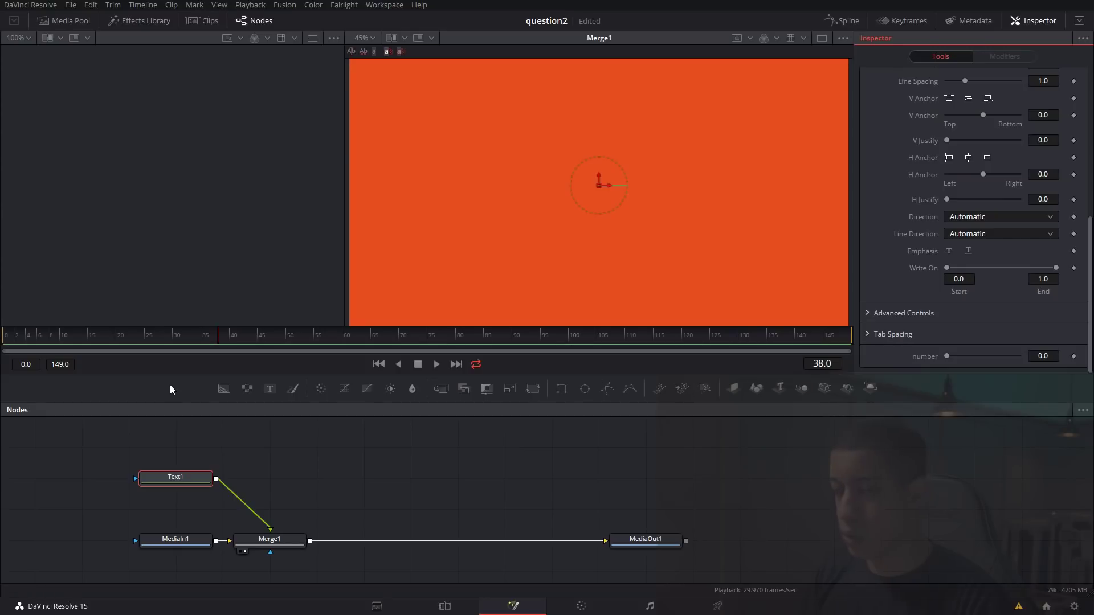
click(47, 344)
drag(48, 347, 63, 349)
click(1043, 356)
text(1)
key(Return)
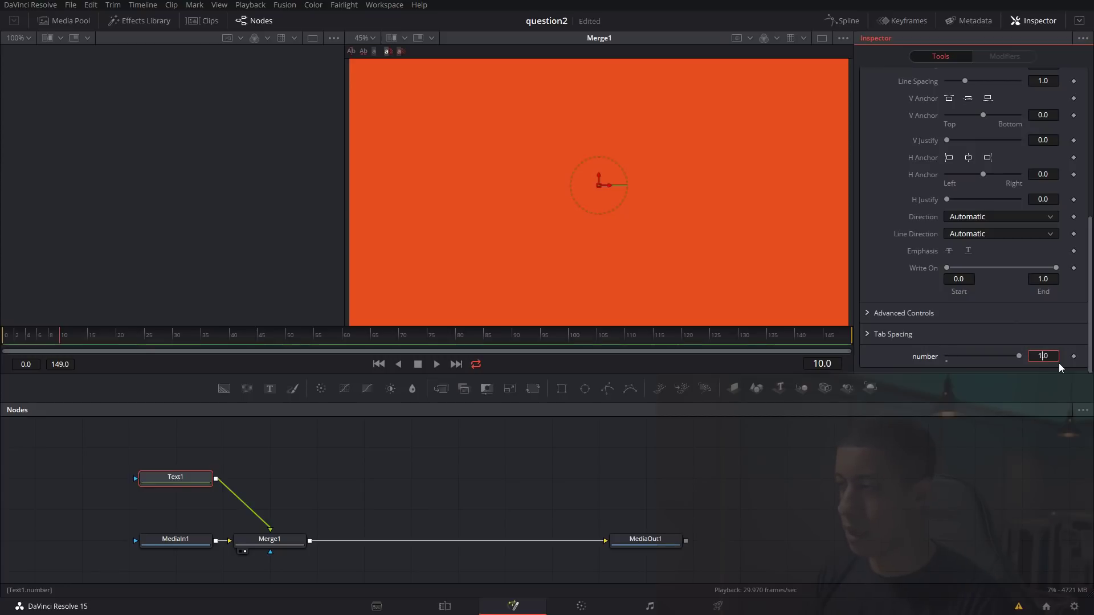
click(1073, 357)
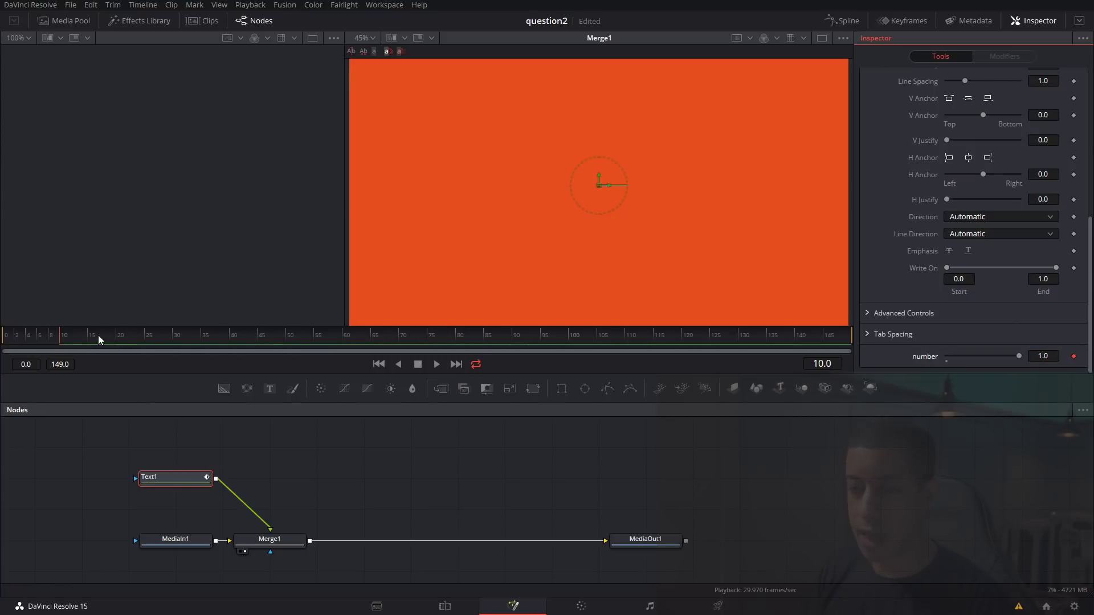
Set the number value to 9000 at frame 60
drag(98, 340, 348, 343)
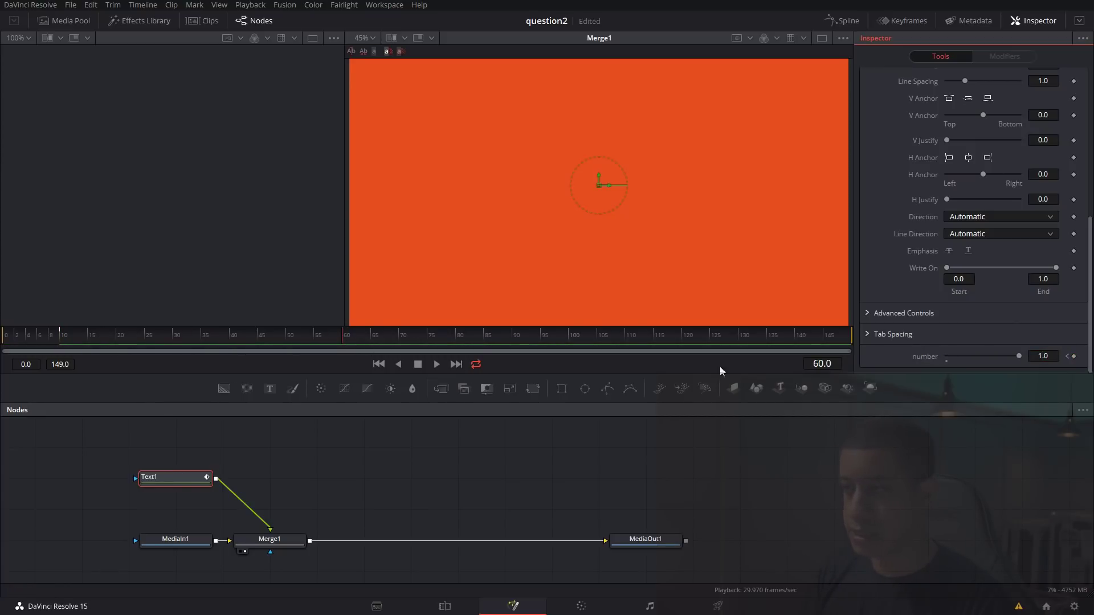
click(1042, 356)
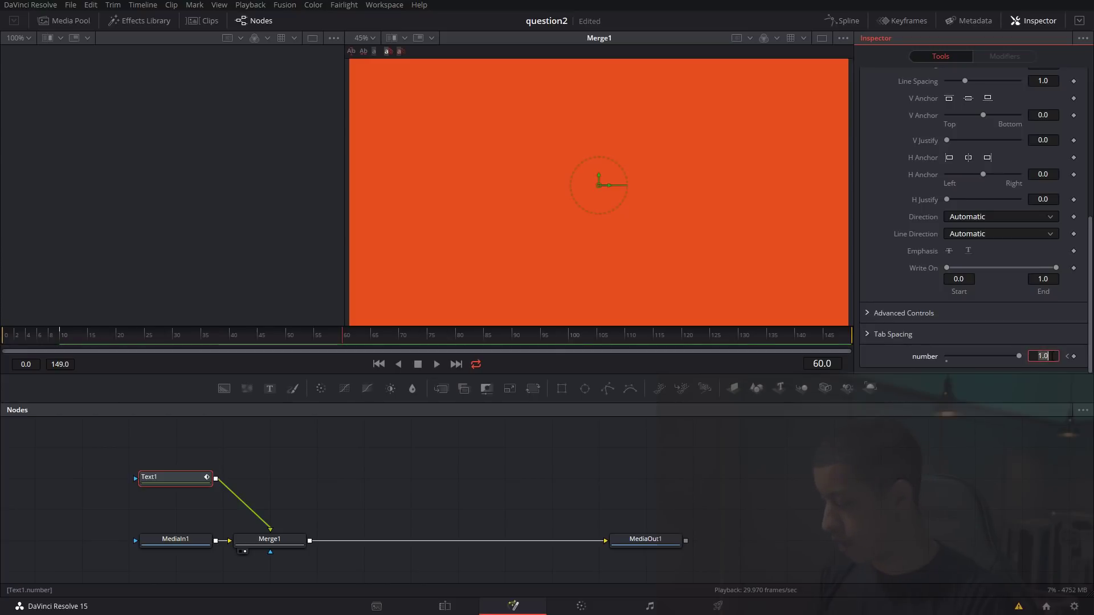
text(1)
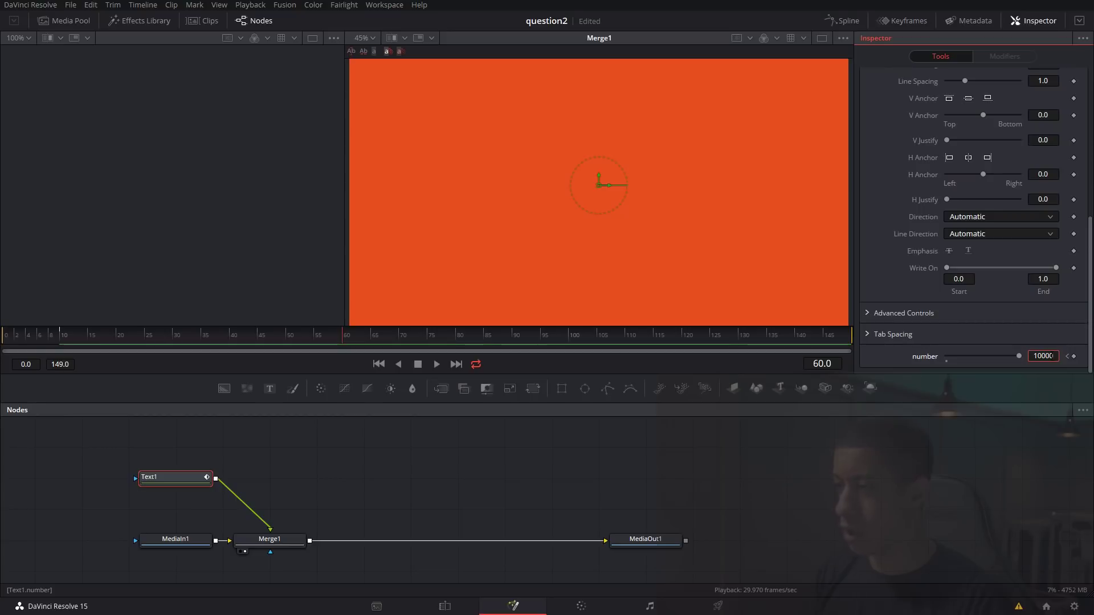
text(90)
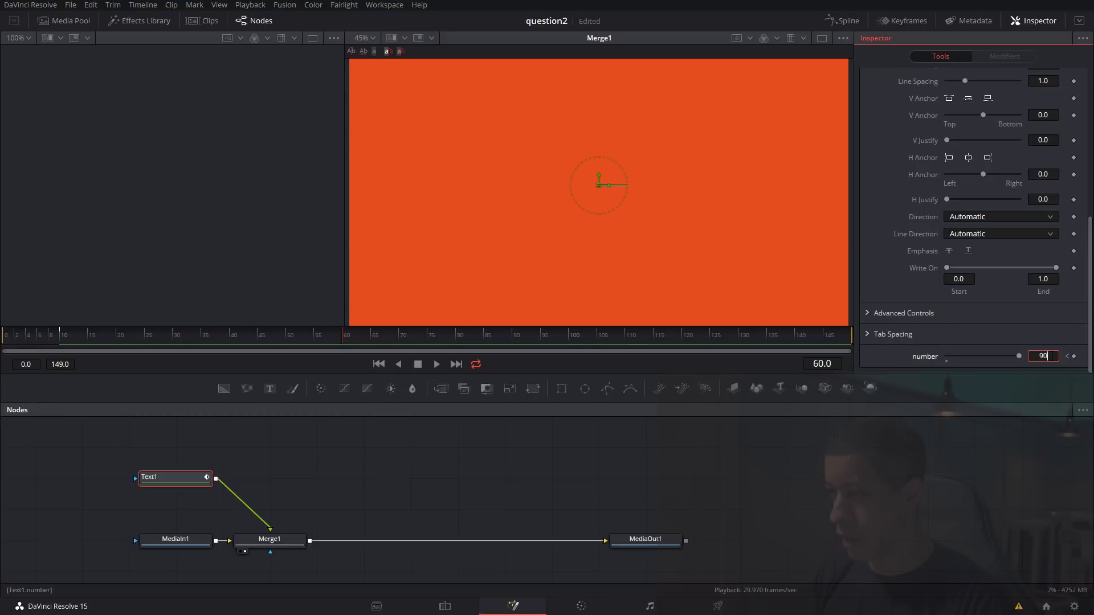
key(Return)
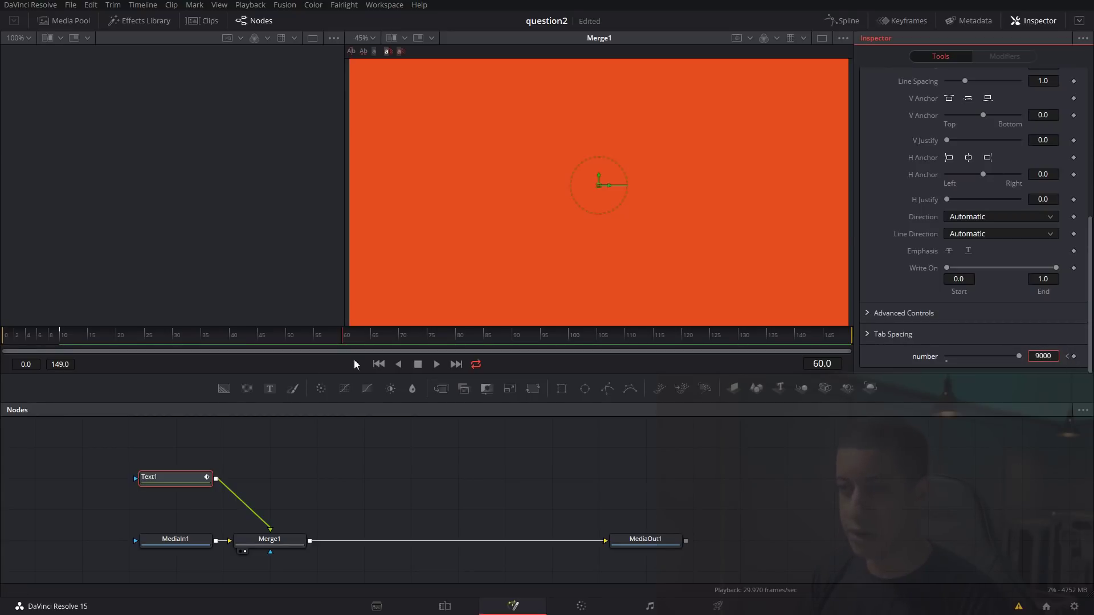
key(space)
Set number back to 1 at frame 125 and scrub through the animation to check it
drag(542, 344, 719, 347)
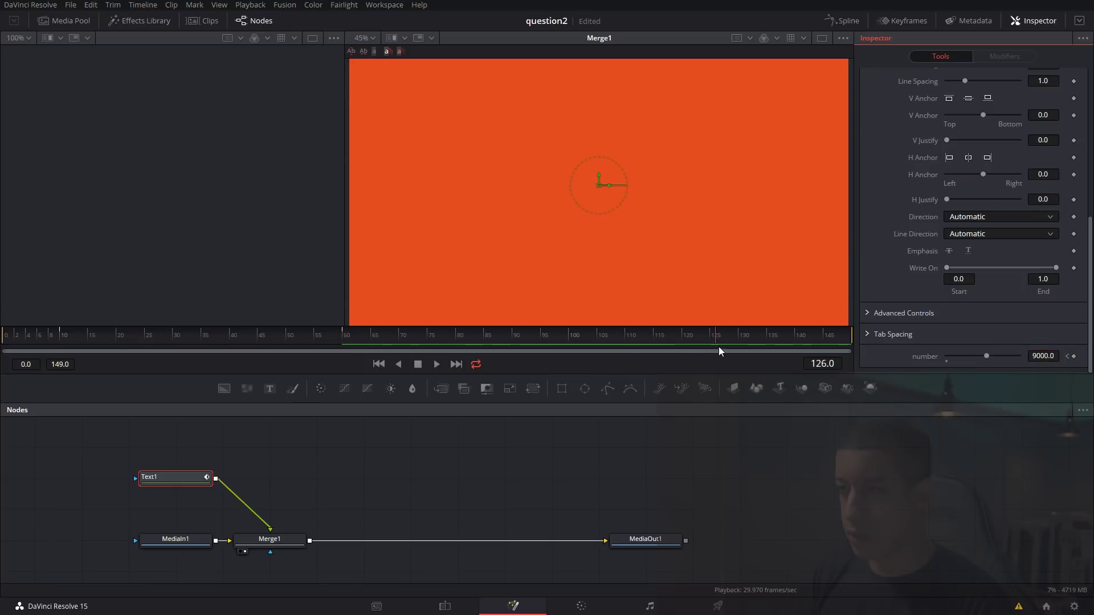
click(1042, 356)
text(1)
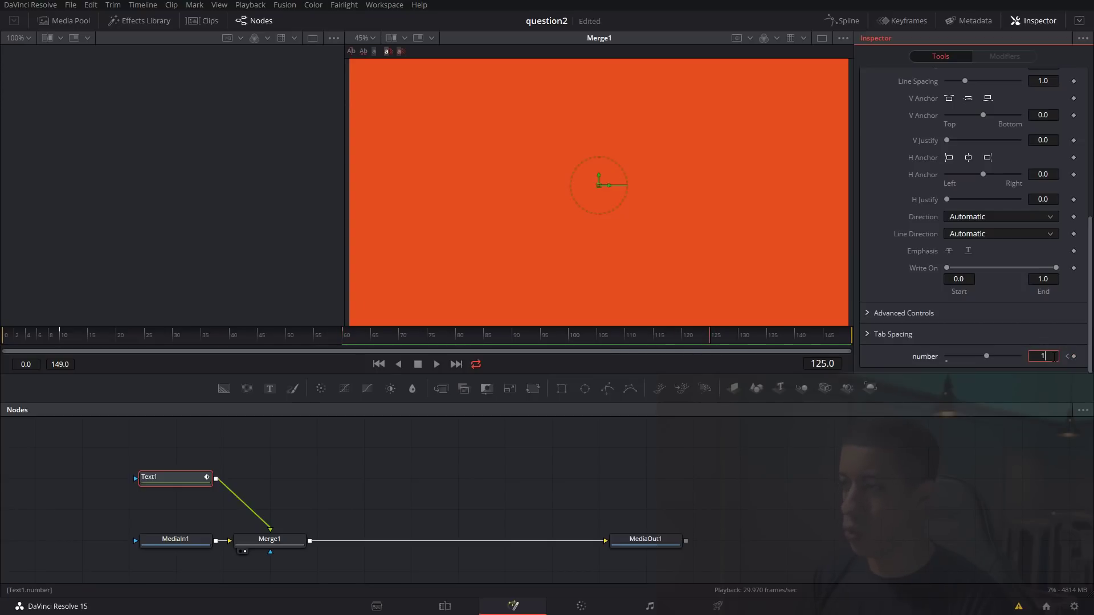
key(Return)
drag(495, 343, 353, 342)
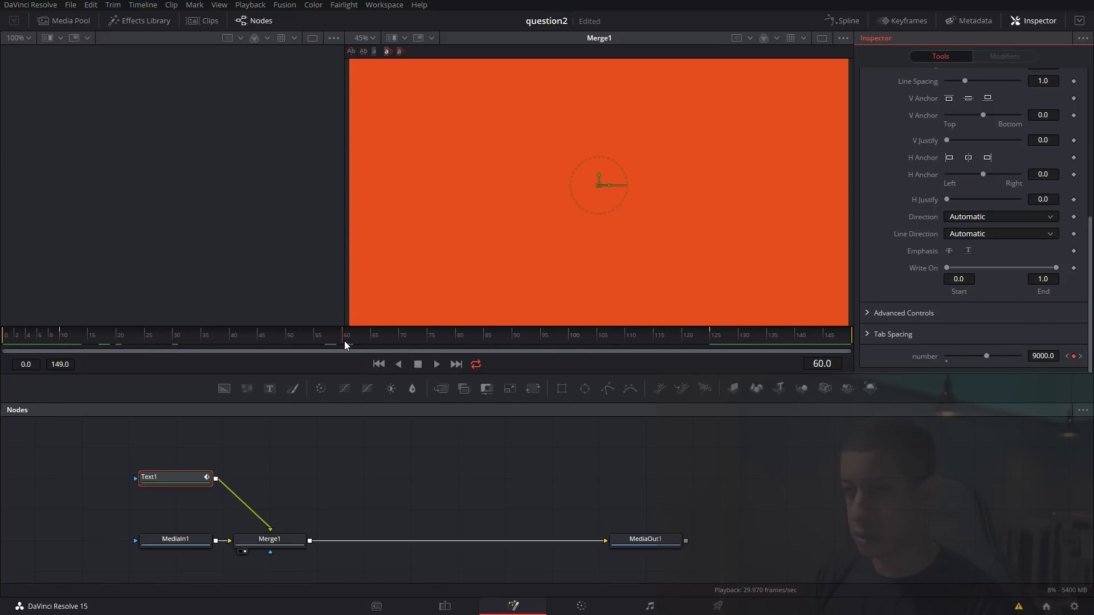
drag(345, 341, 231, 345)
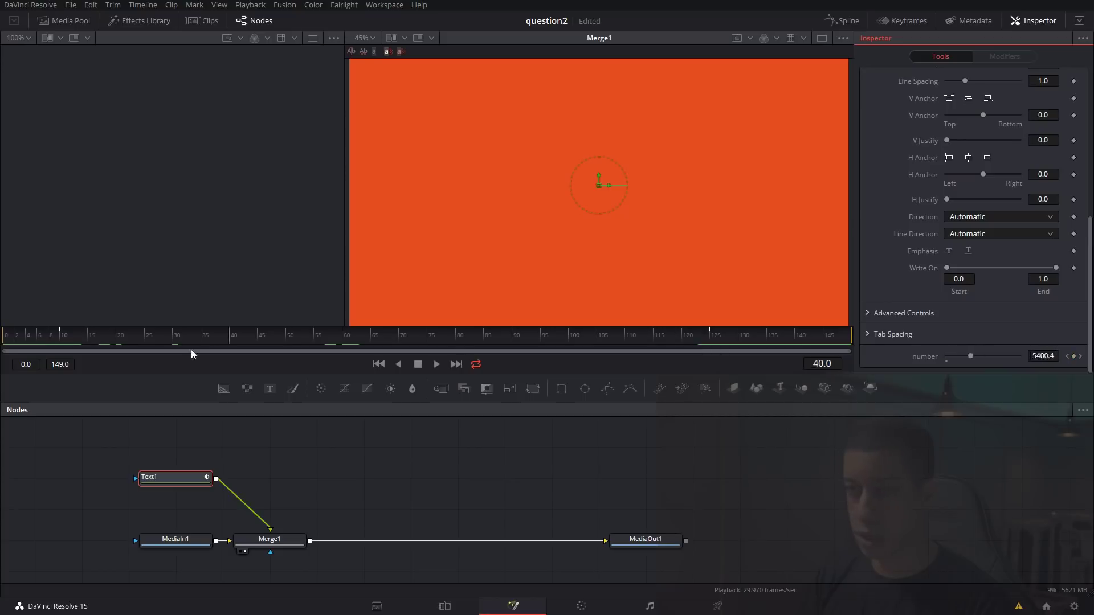
click(151, 350)
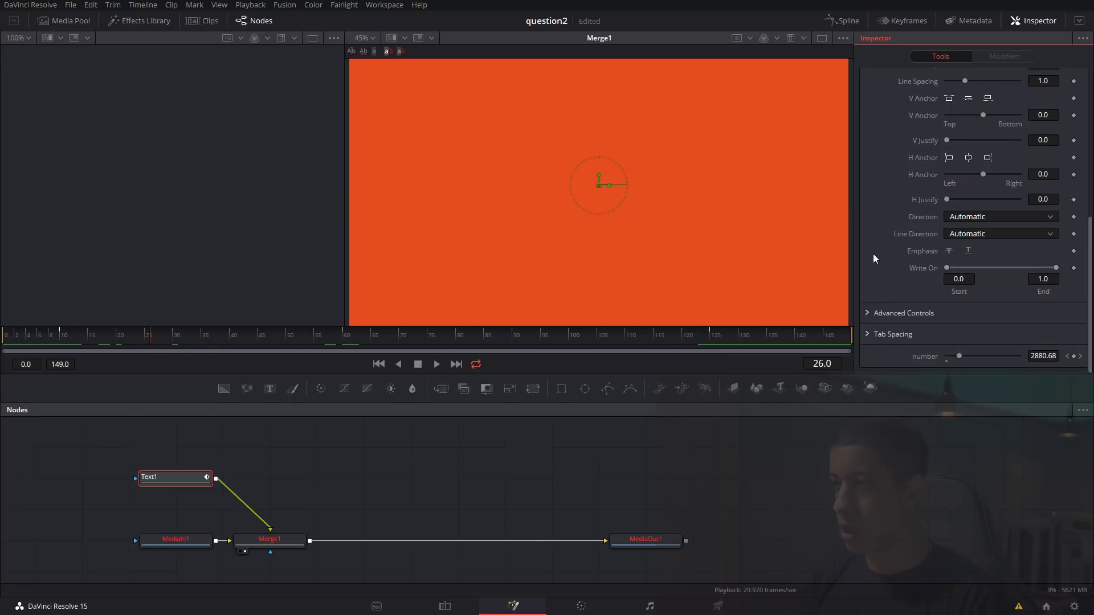
Set Text1's Styled Text expression to 'number' so the text shows the slider value
scroll(872, 254, up, 5)
click(991, 265)
click(1014, 383)
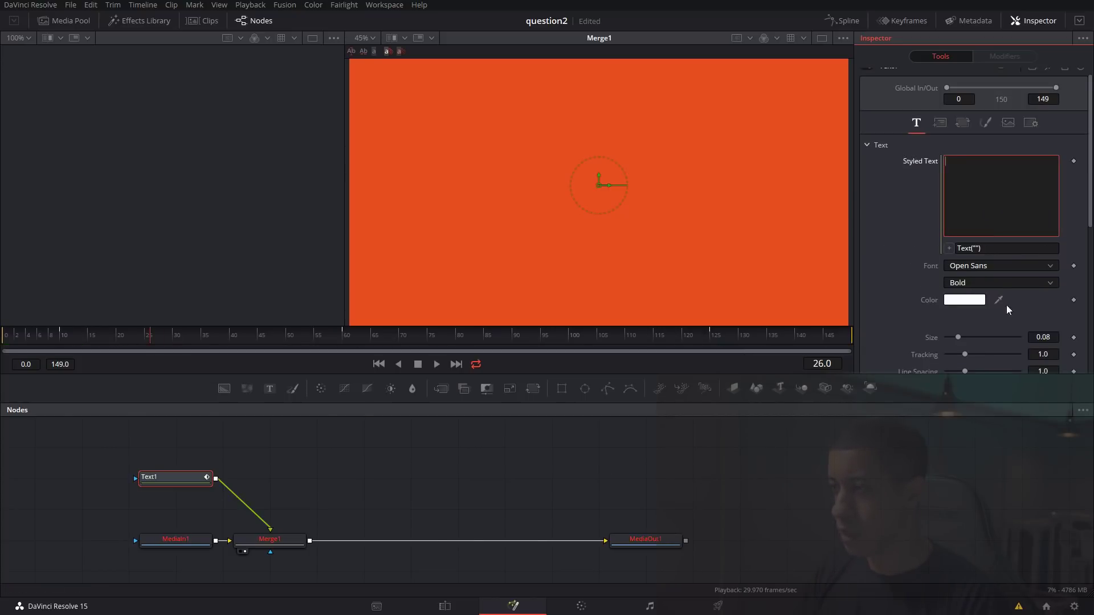
click(959, 249)
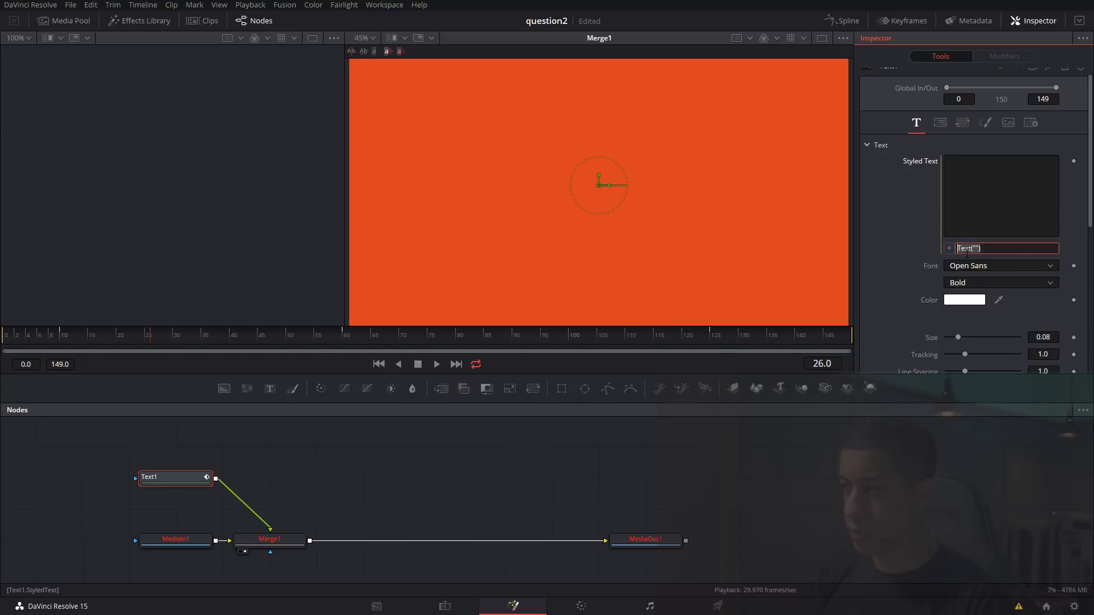
text(number)
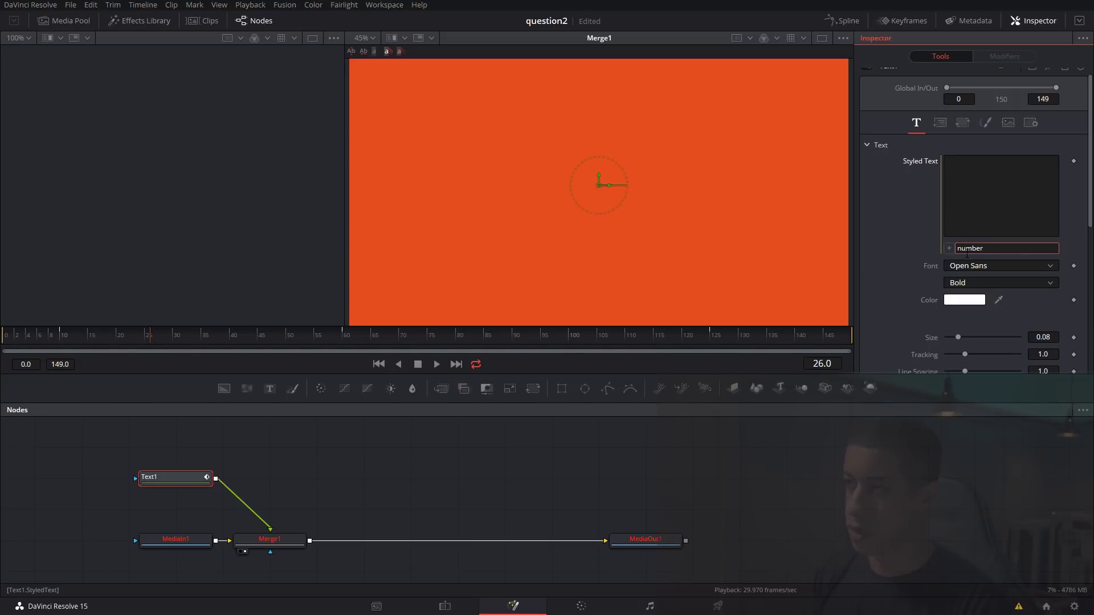
key(Return)
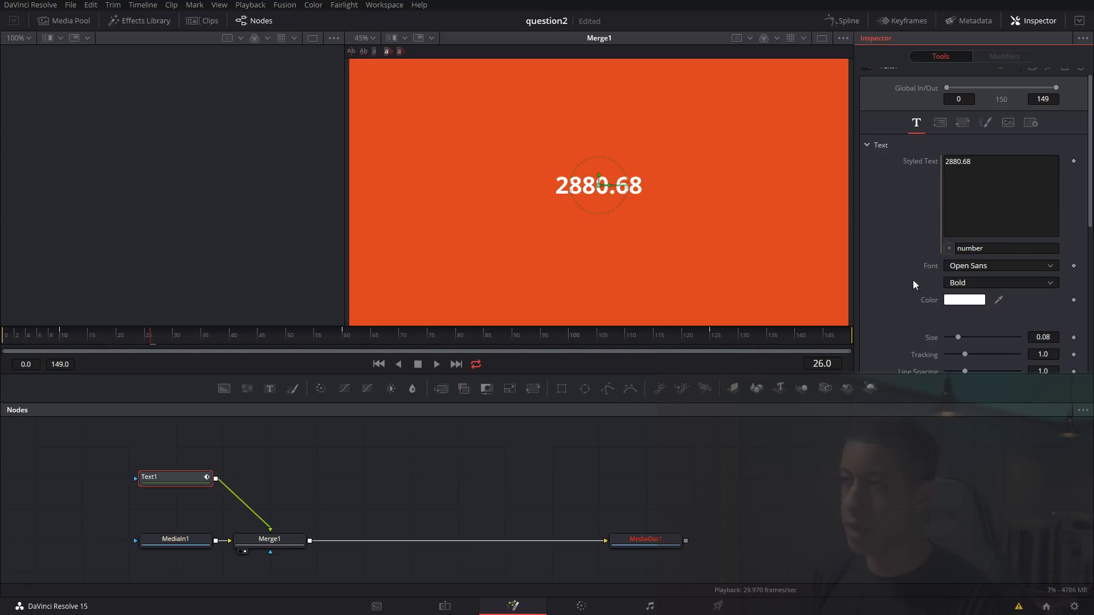
Play the count-up animation, then go to the frame 60 keyframe to edit its value
scroll(912, 308, down, 5)
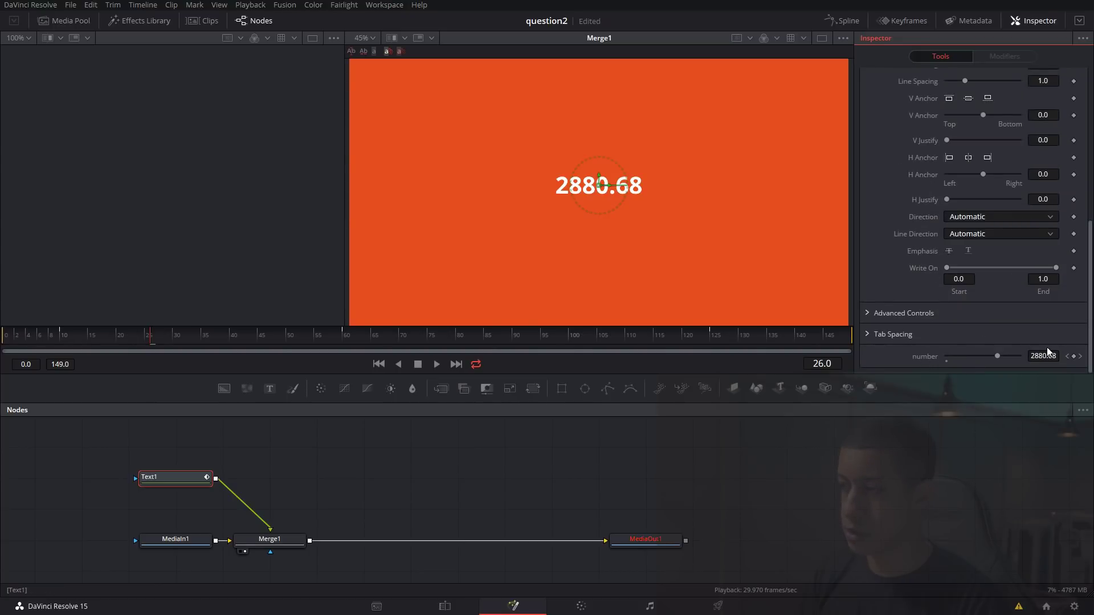
scroll(934, 244, up, 5)
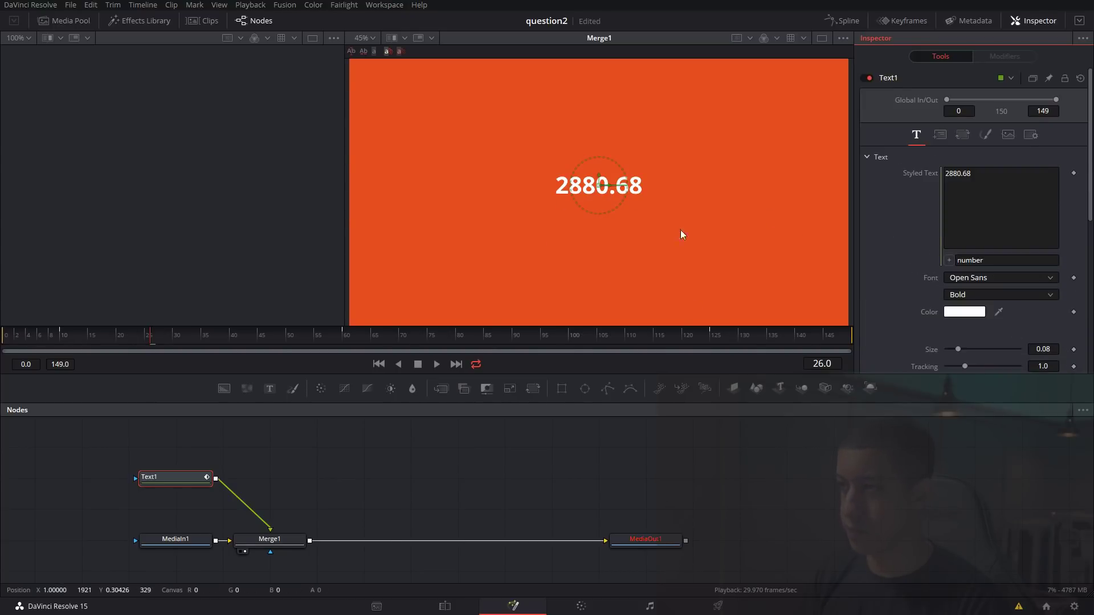
click(166, 339)
click(59, 338)
key(space)
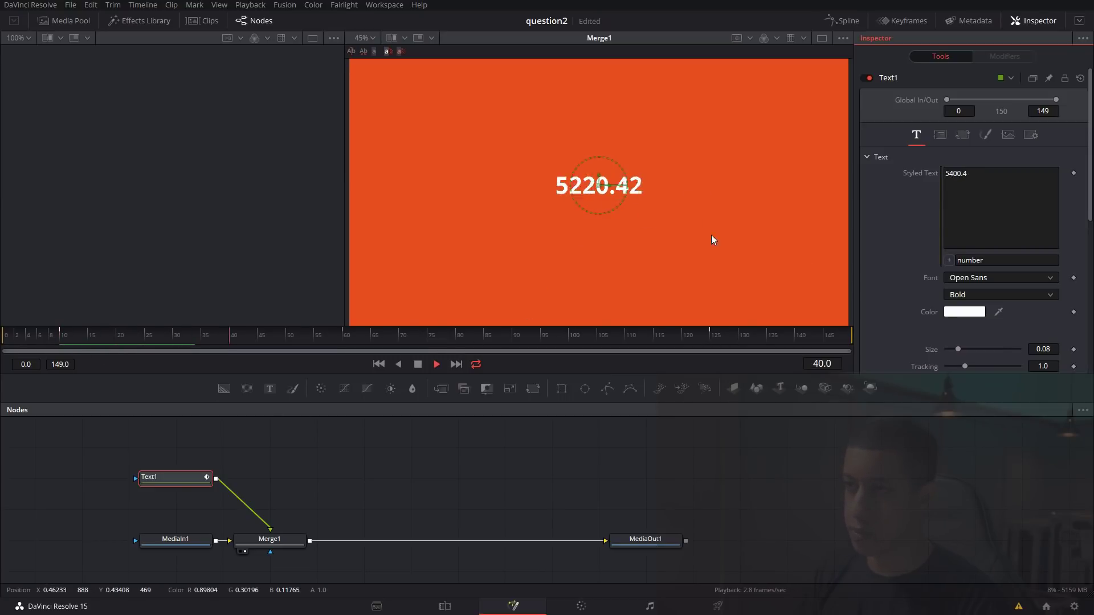
scroll(960, 309, down, 10)
click(1080, 356)
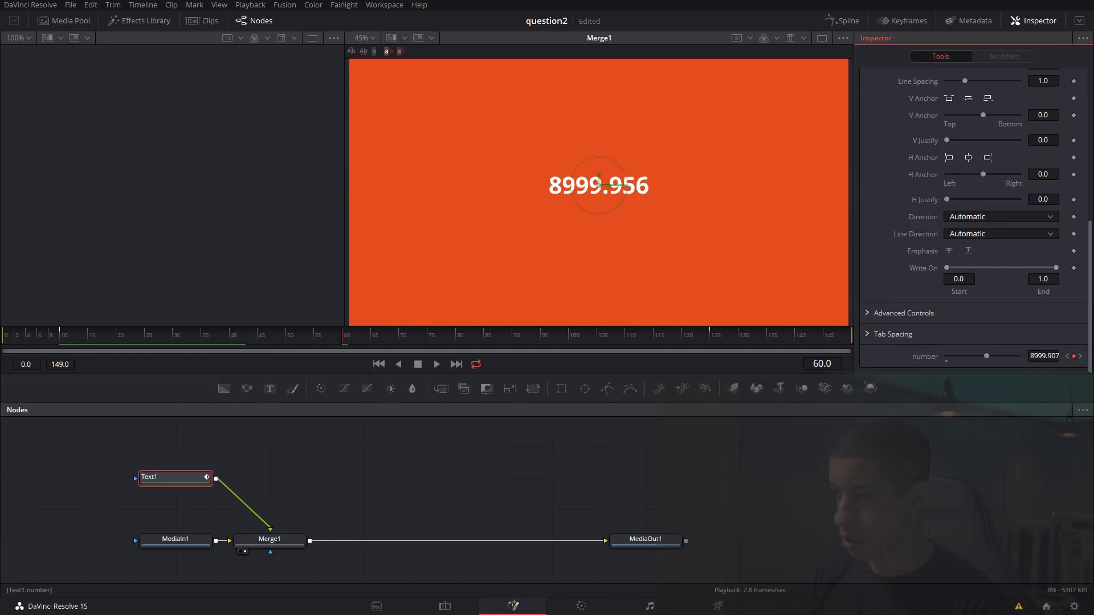
click(1042, 356)
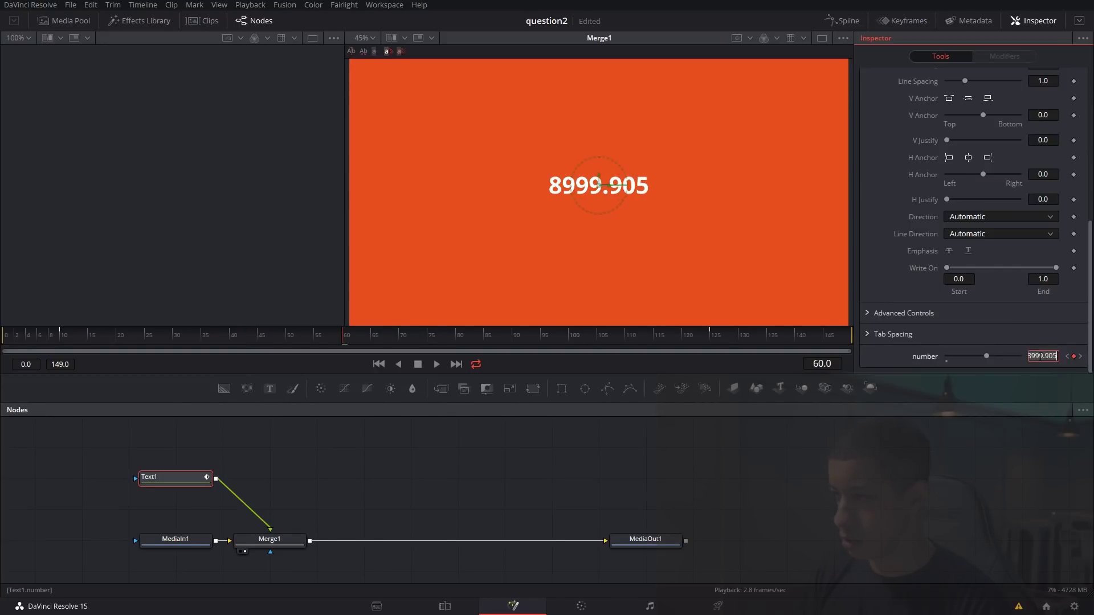
Change the frame 60 number value to 60 and play the count-up from frame 10
text(60)
key(Return)
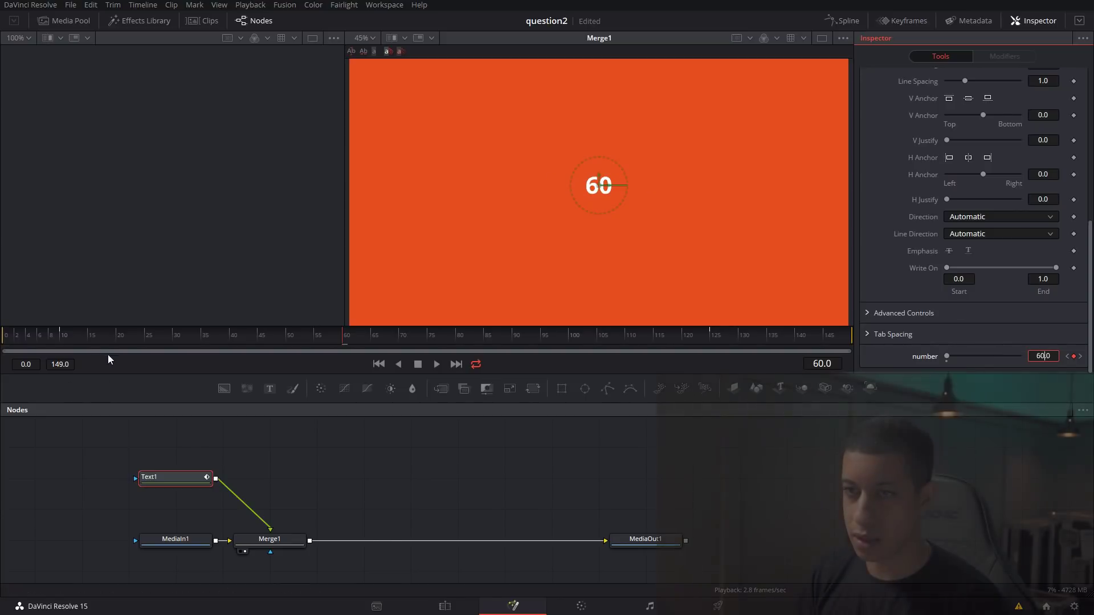
click(59, 338)
key(space)
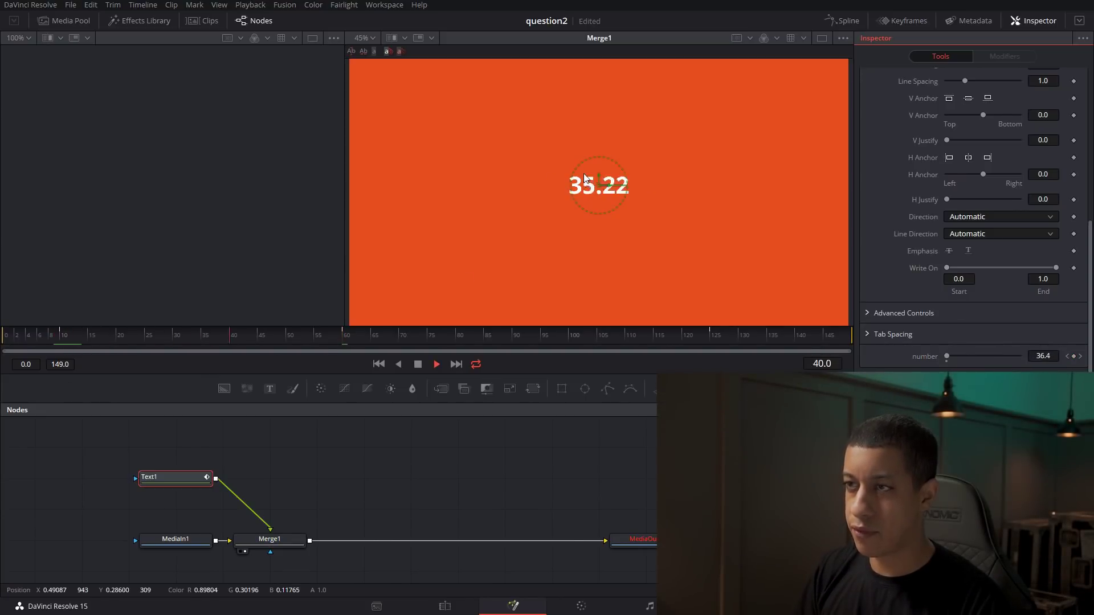
key(space)
Wrap the Styled Text expression as math.floor(number) to round the count down
scroll(956, 320, up, 10)
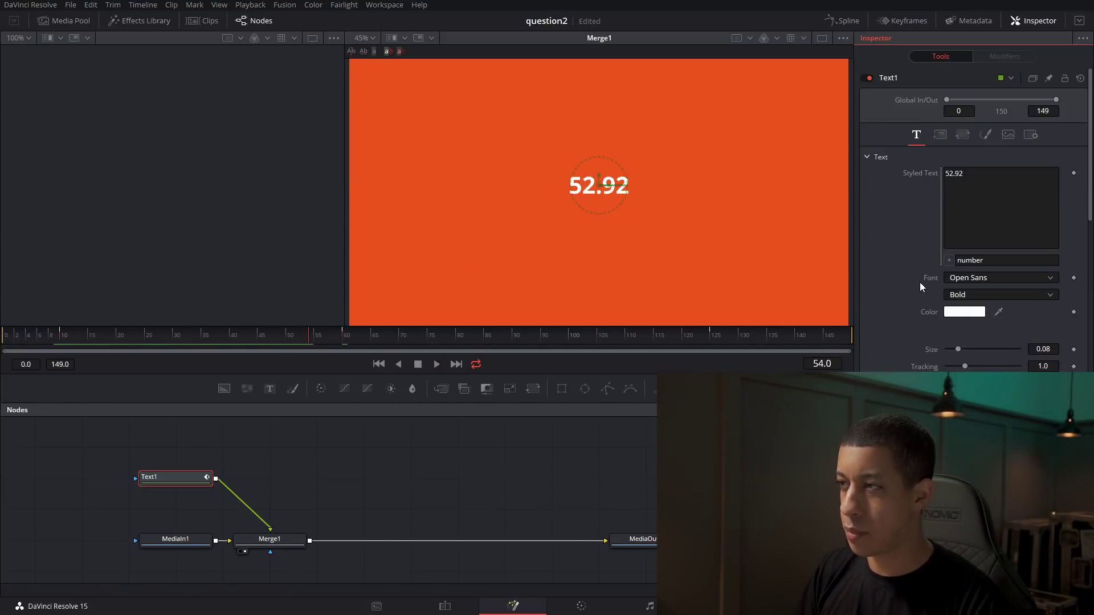
click(976, 263)
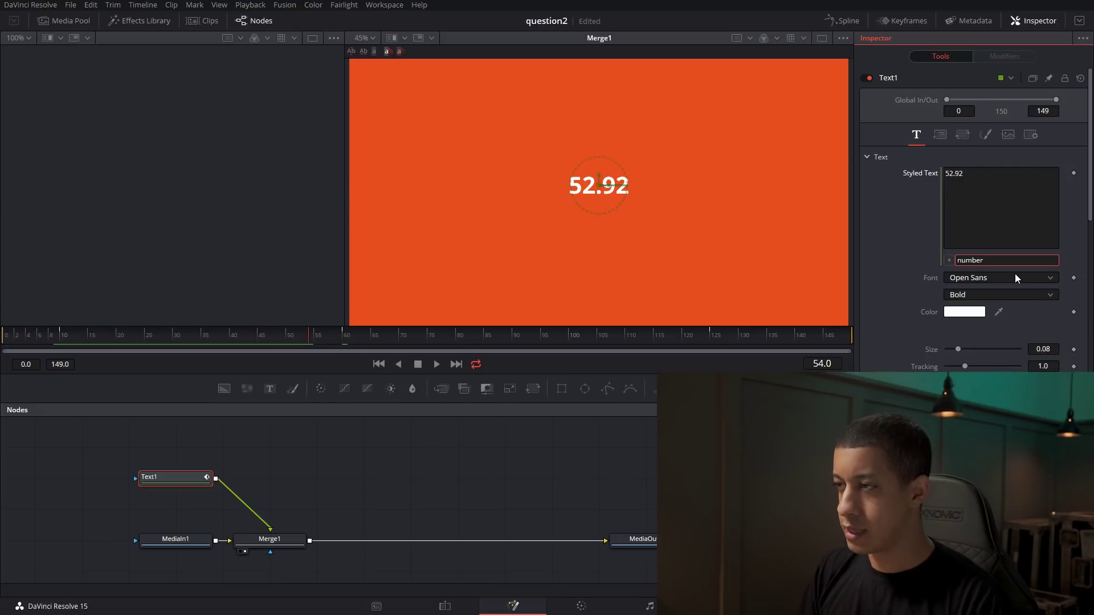
text(()
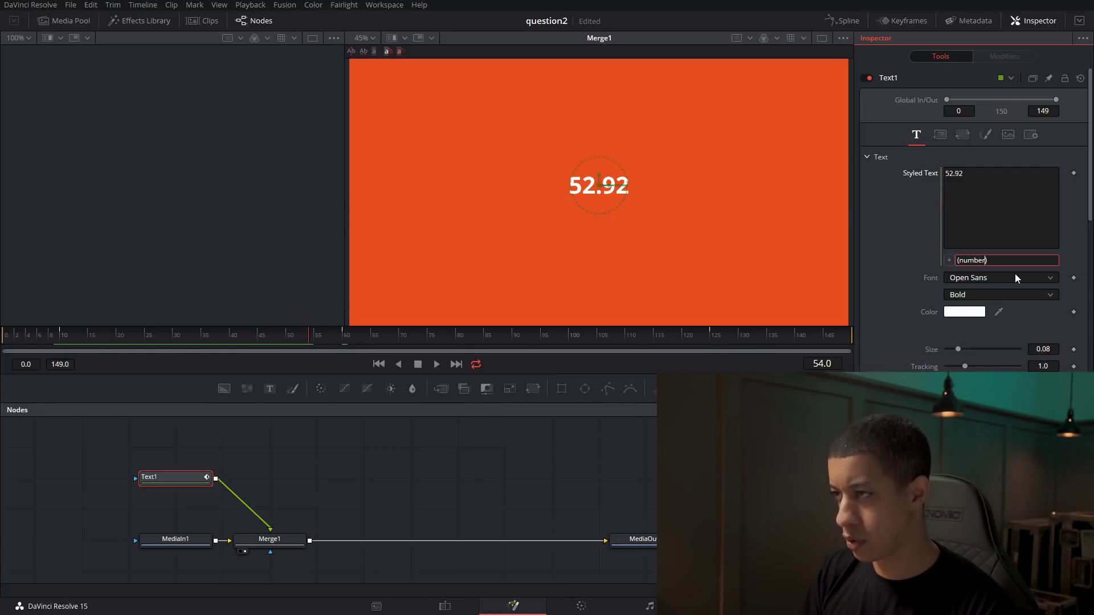
key(Home)
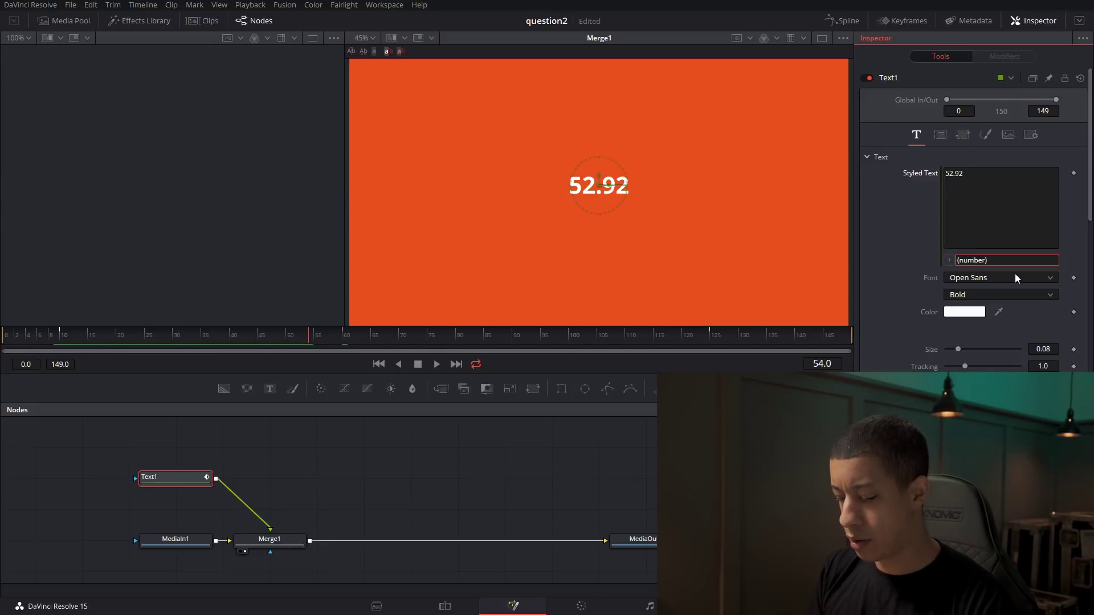
text(ma)
text(th.)
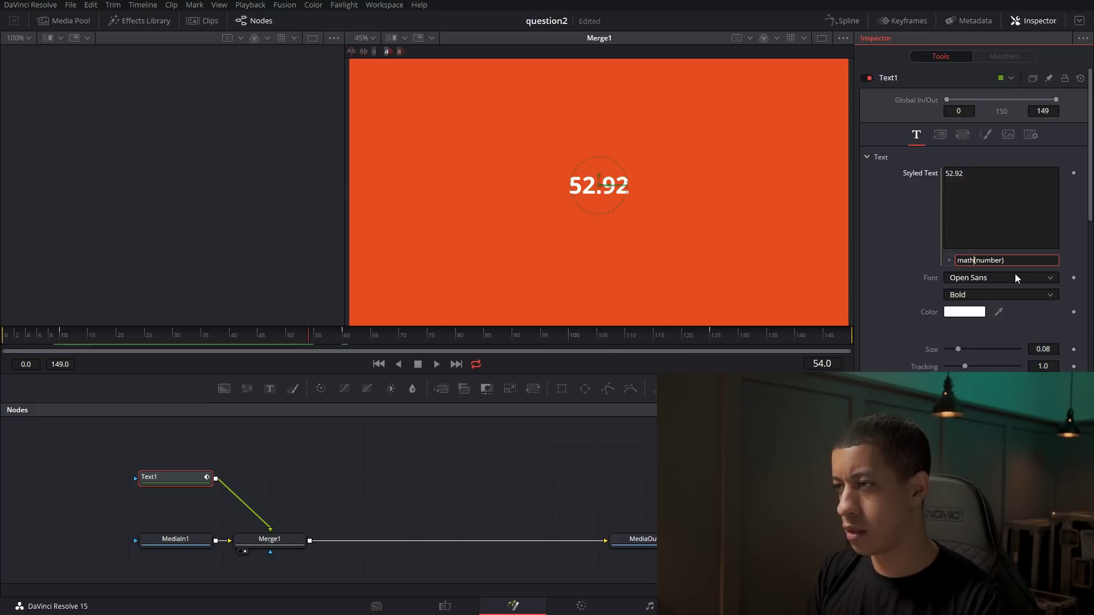
text(floor)
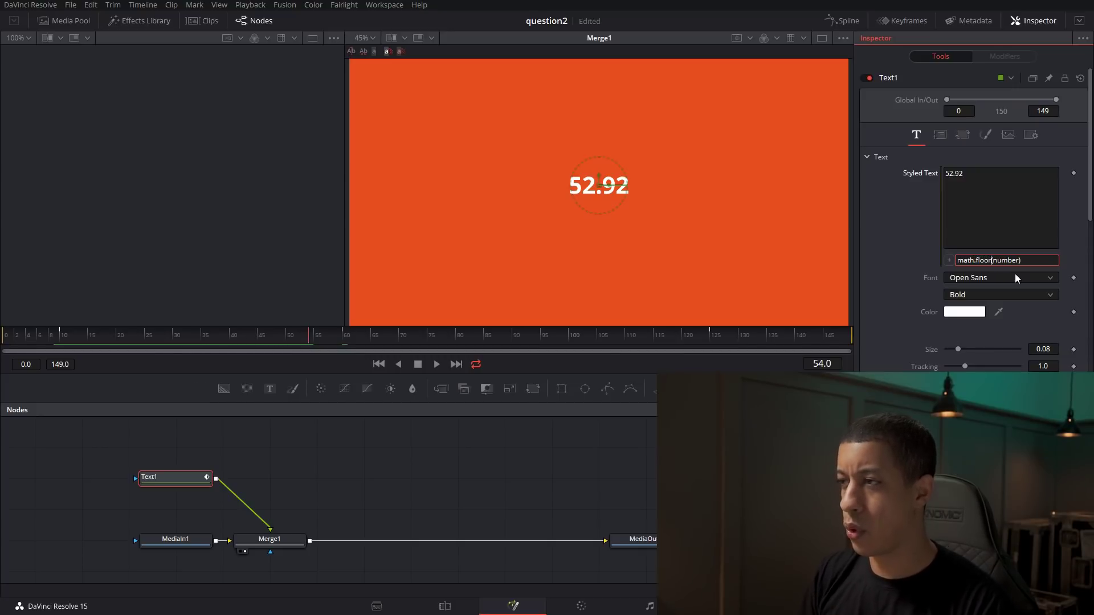
key(Return)
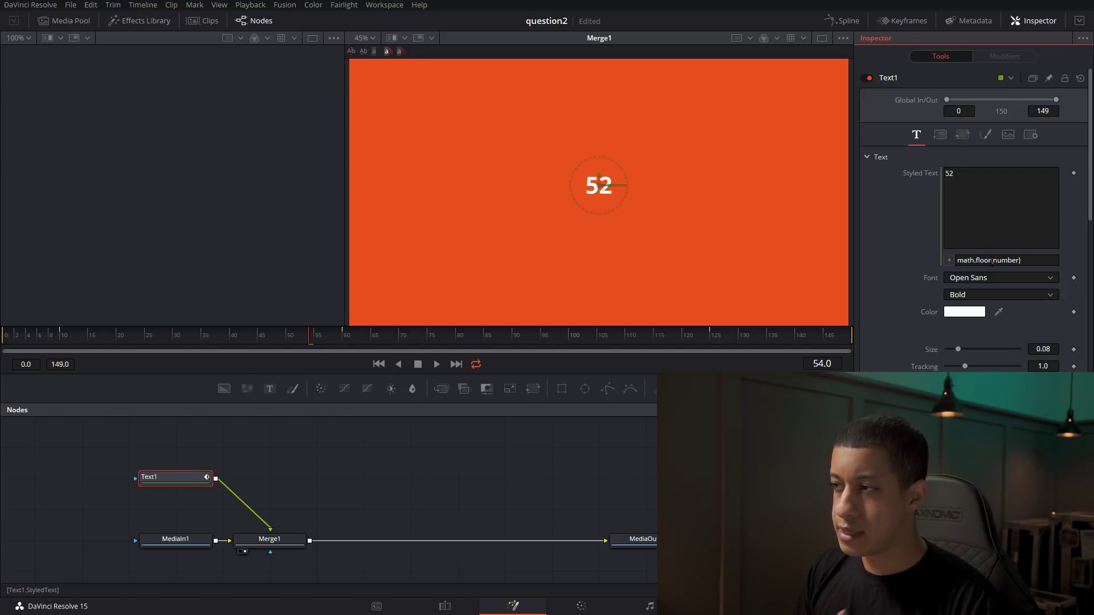
Remove math.floor from the Styled Text expression, briefly restoring it before deleting it again
drag(992, 261, 894, 257)
key(BackSpace)
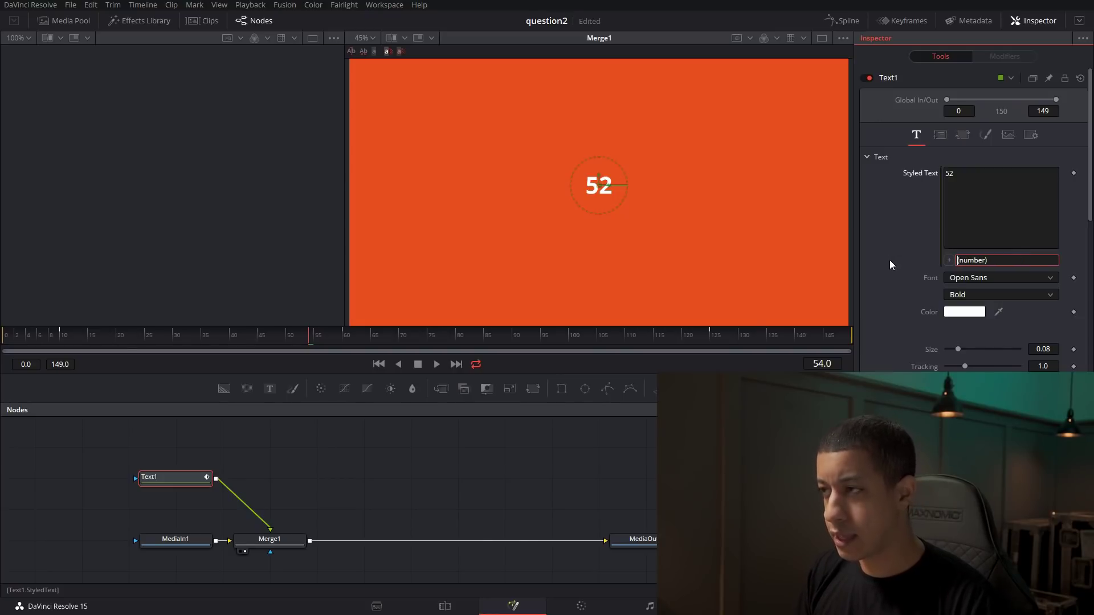
key(Return)
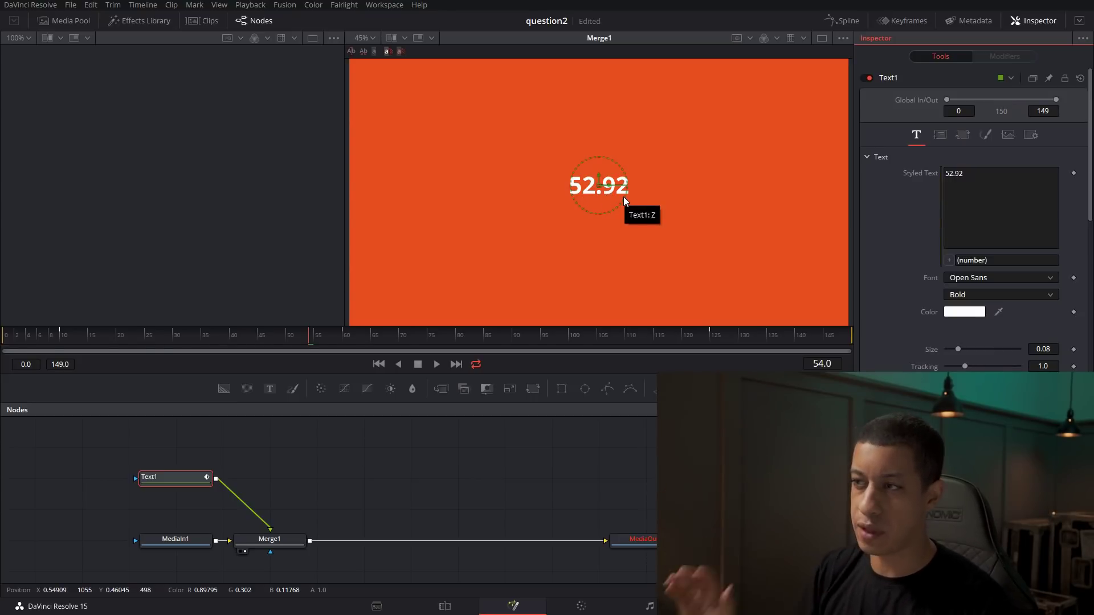
click(959, 259)
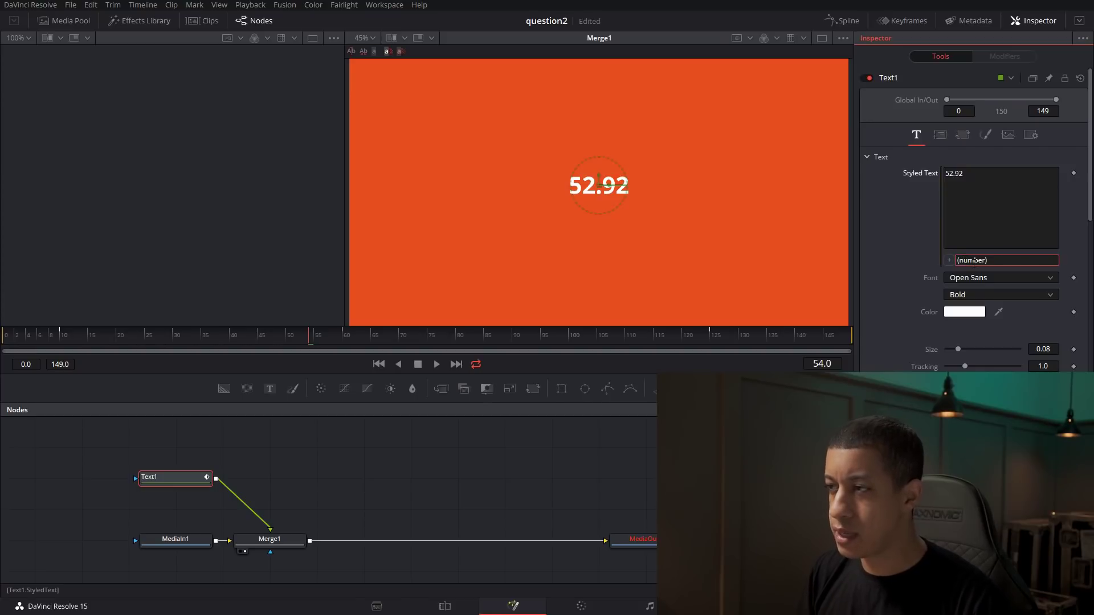
text(math.floor)
key(Return)
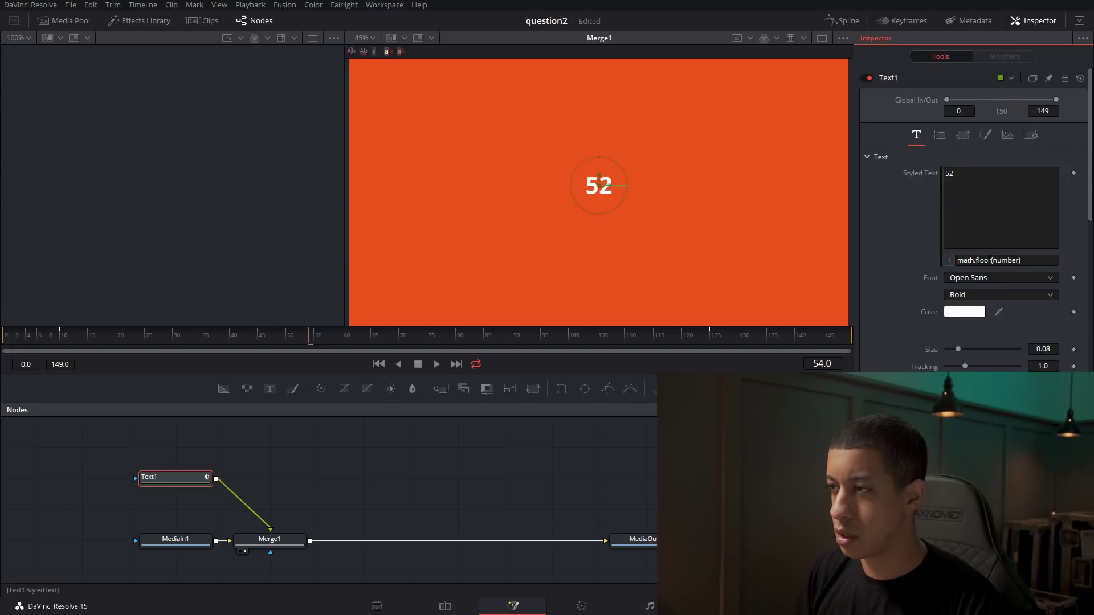
drag(990, 260, 934, 261)
key(BackSpace)
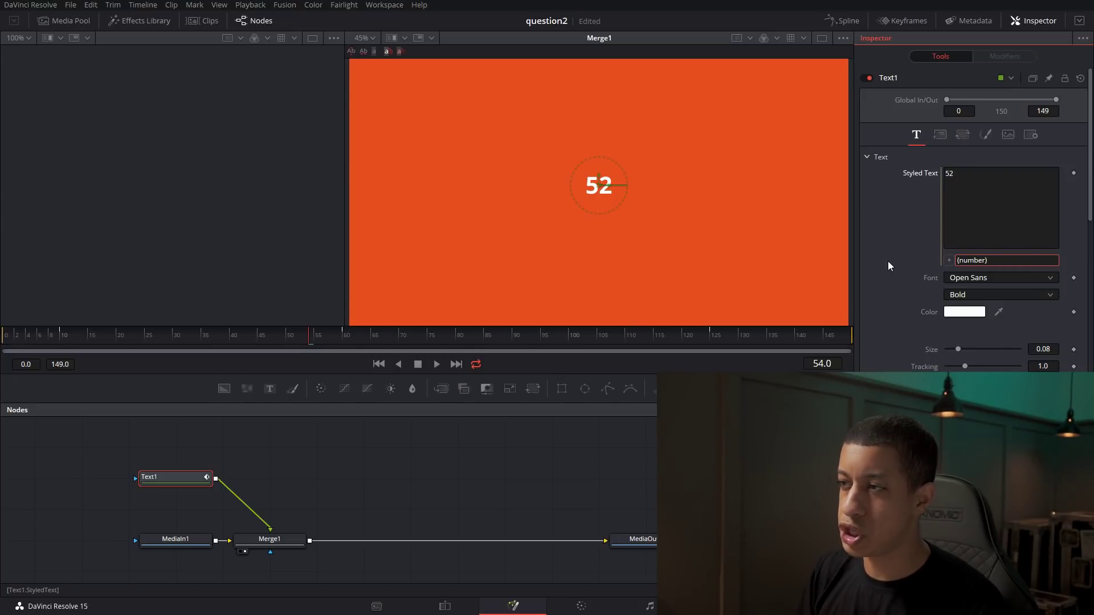
key(Return)
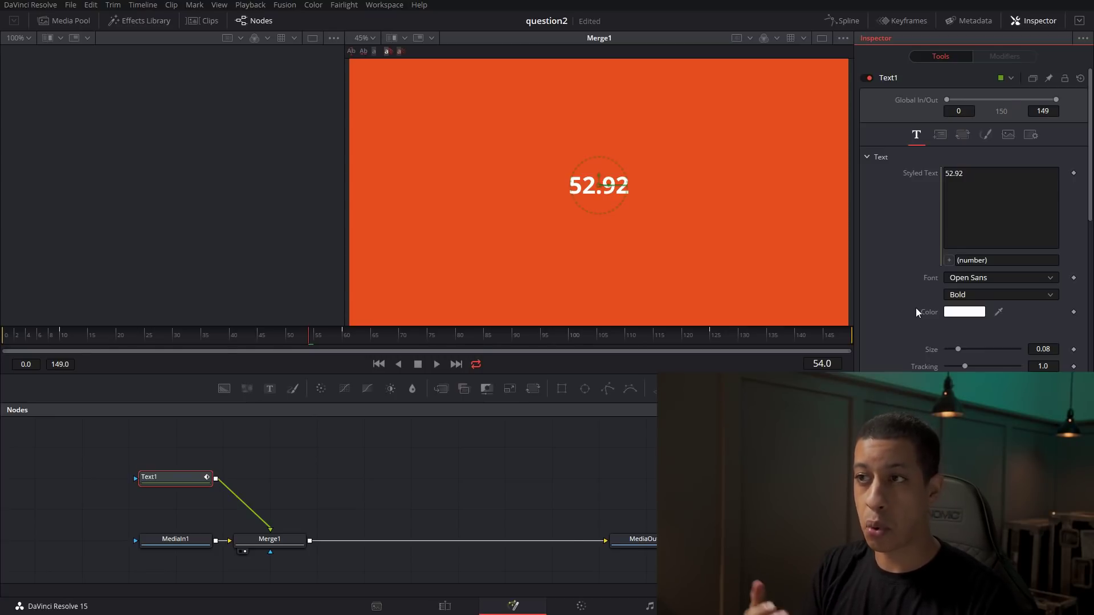
Edit the expression to (number + 0.5) so frame 54 reads 53.42
click(985, 259)
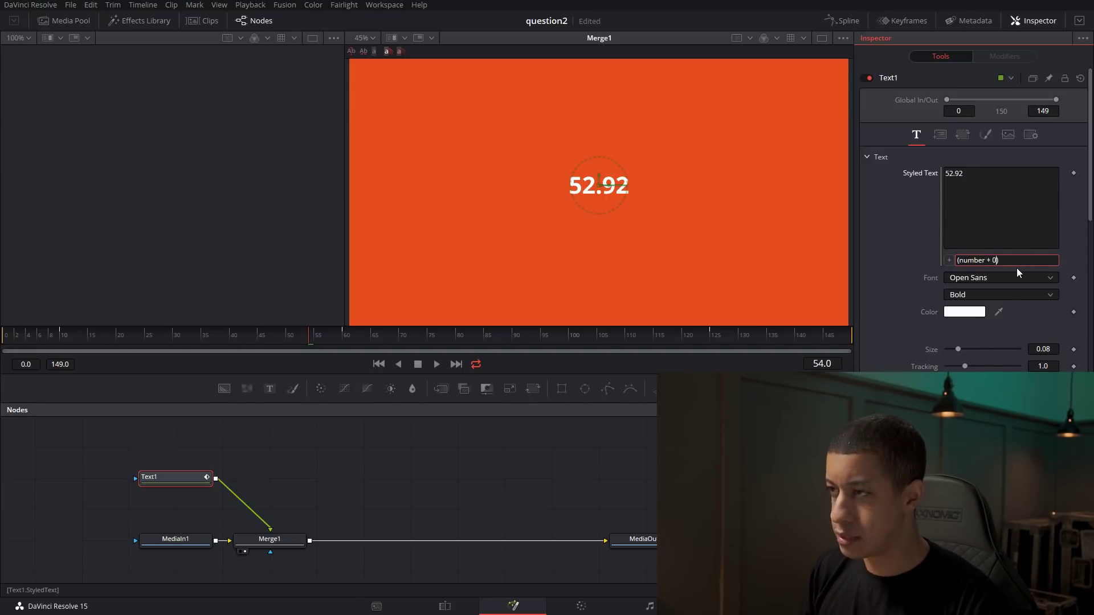
text(+ 0.5)
key(Return)
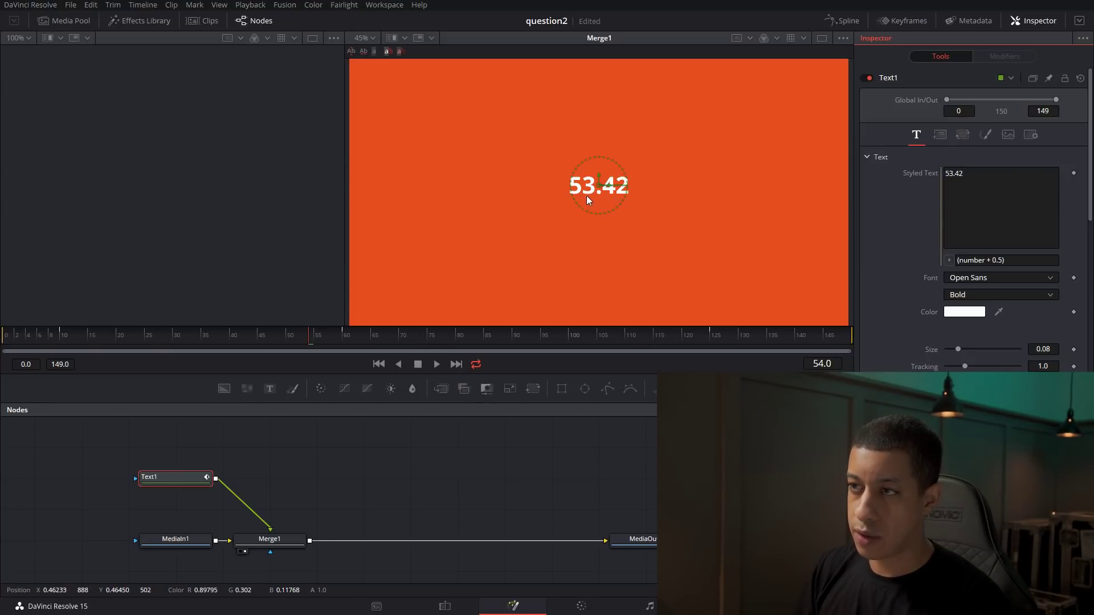
Scrub between frames 51 and 52 to compare the counter's values
scroll(916, 214, down, 5)
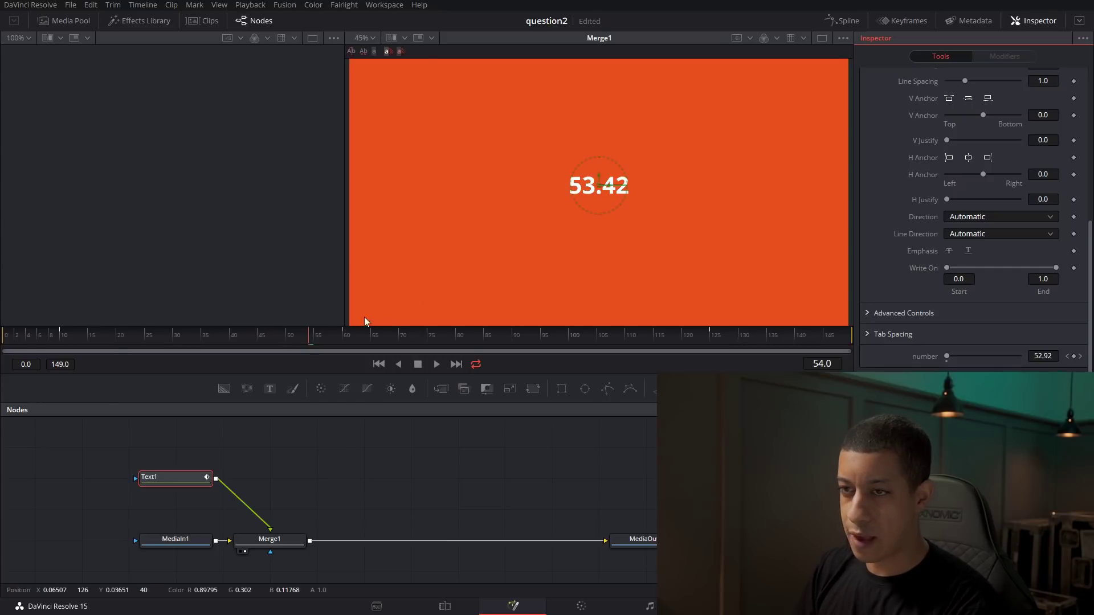
drag(305, 337, 301, 337)
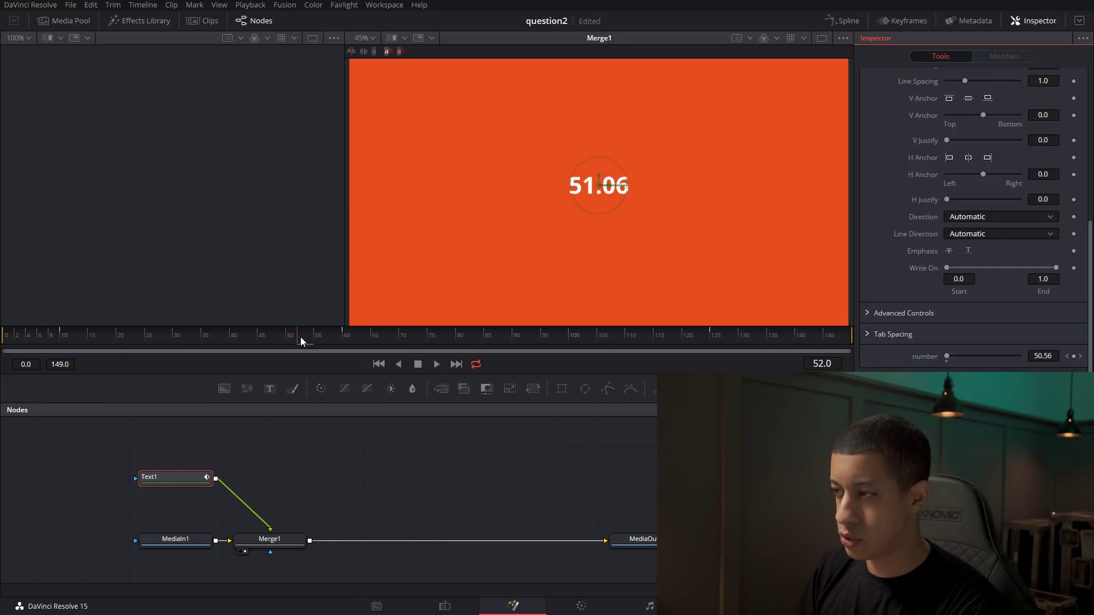
drag(298, 336, 296, 336)
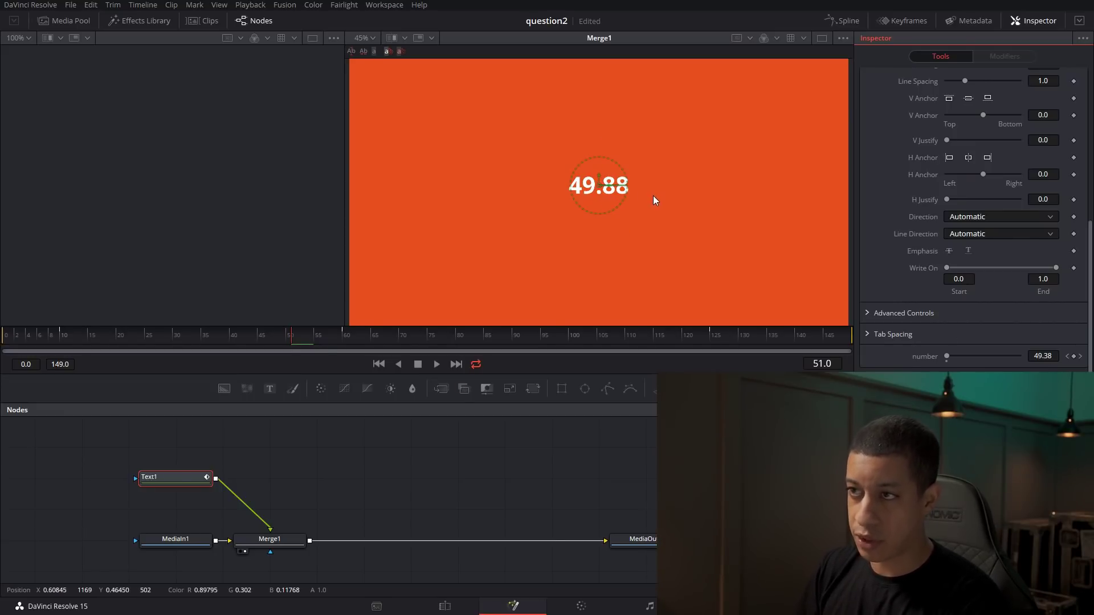
drag(799, 364, 805, 364)
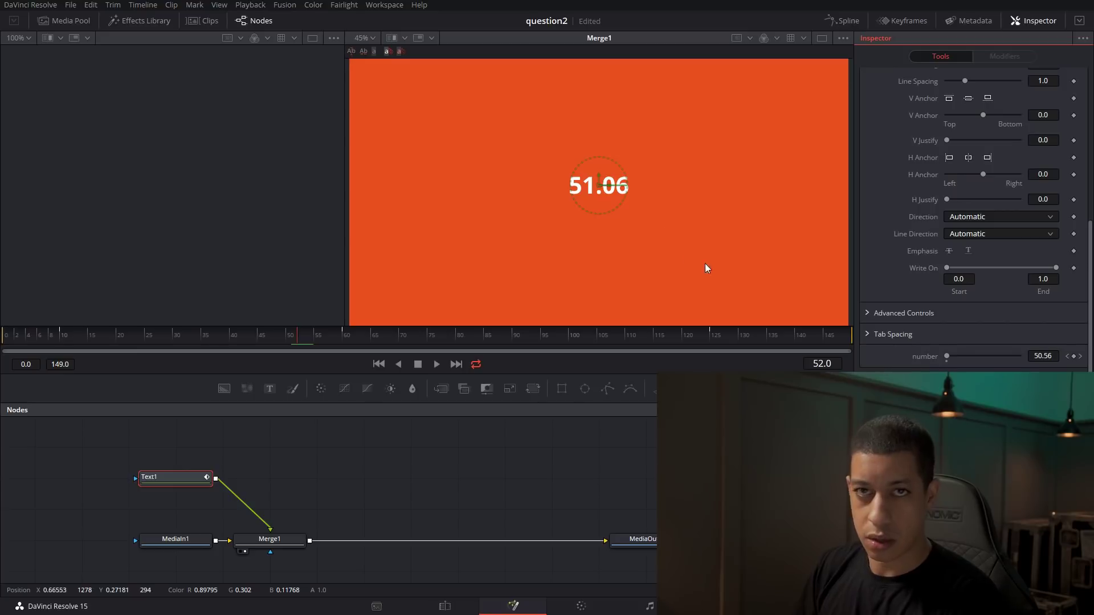
Change Text1's expression to math.floor(number + 0.5) and play the count from near the start
scroll(932, 298, up, 10)
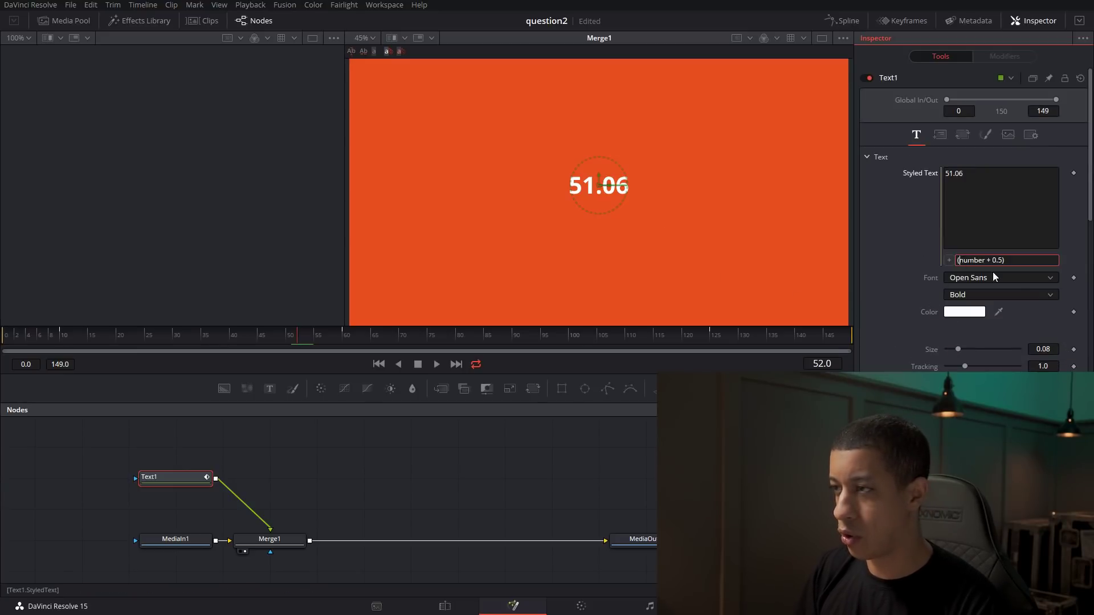
text(math.)
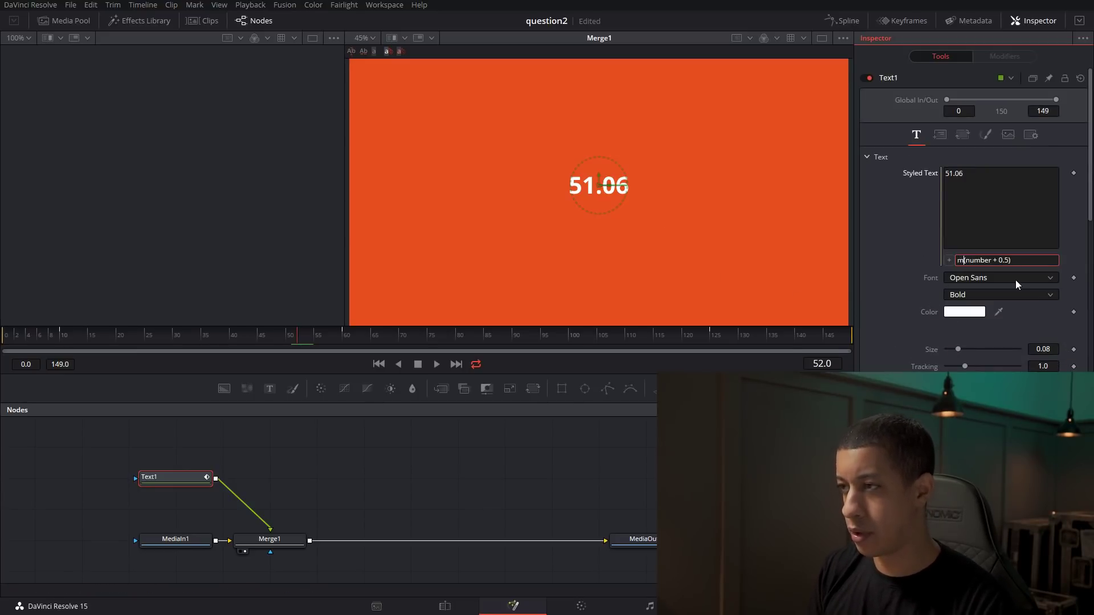
text(floor)
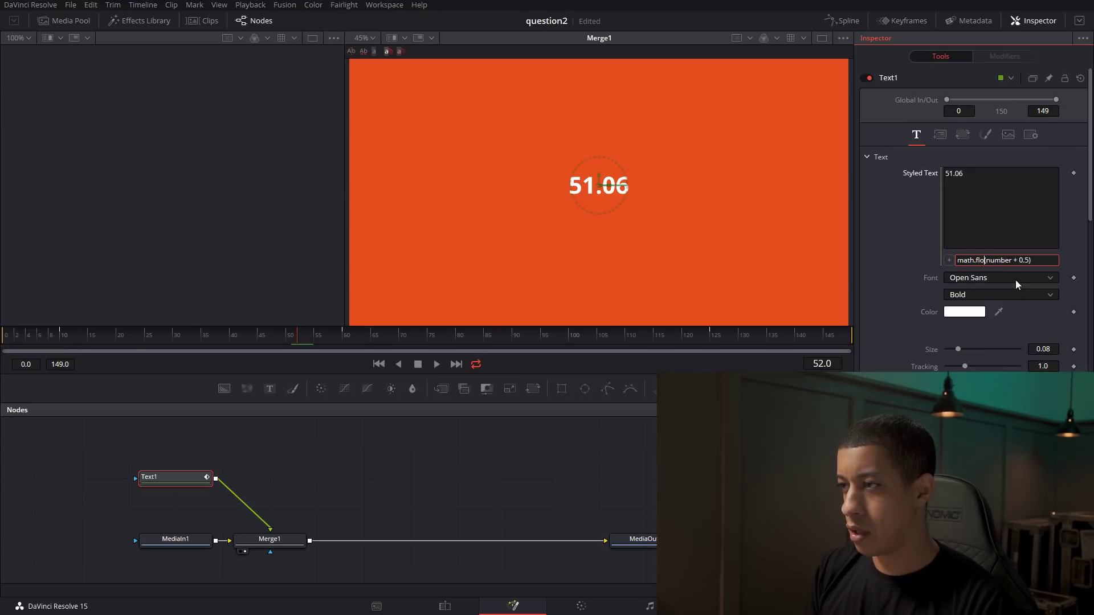
click(911, 259)
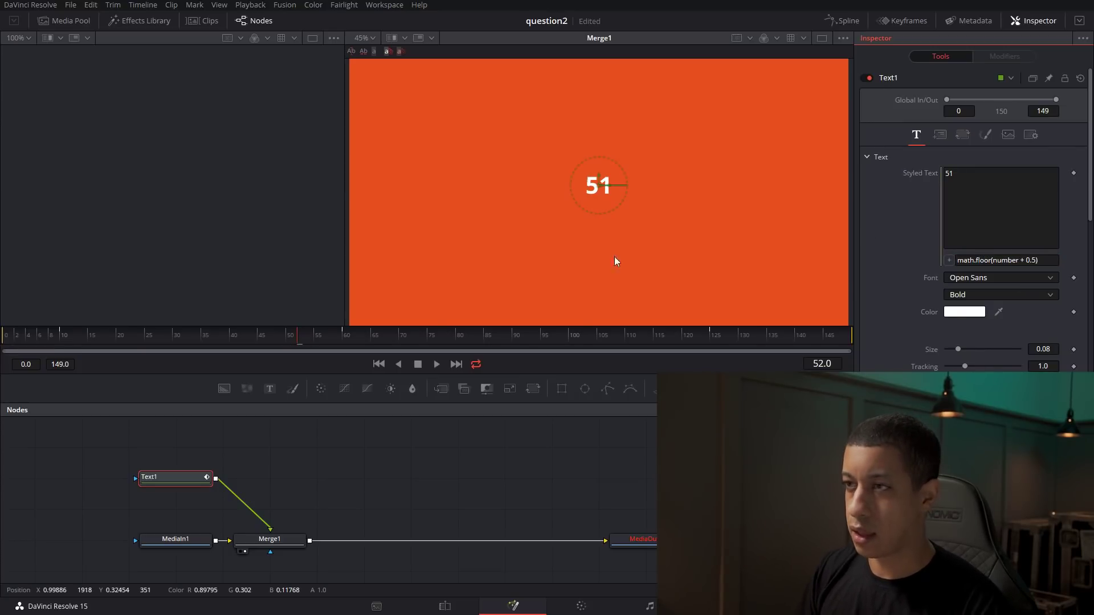
drag(251, 334, 69, 329)
key(space)
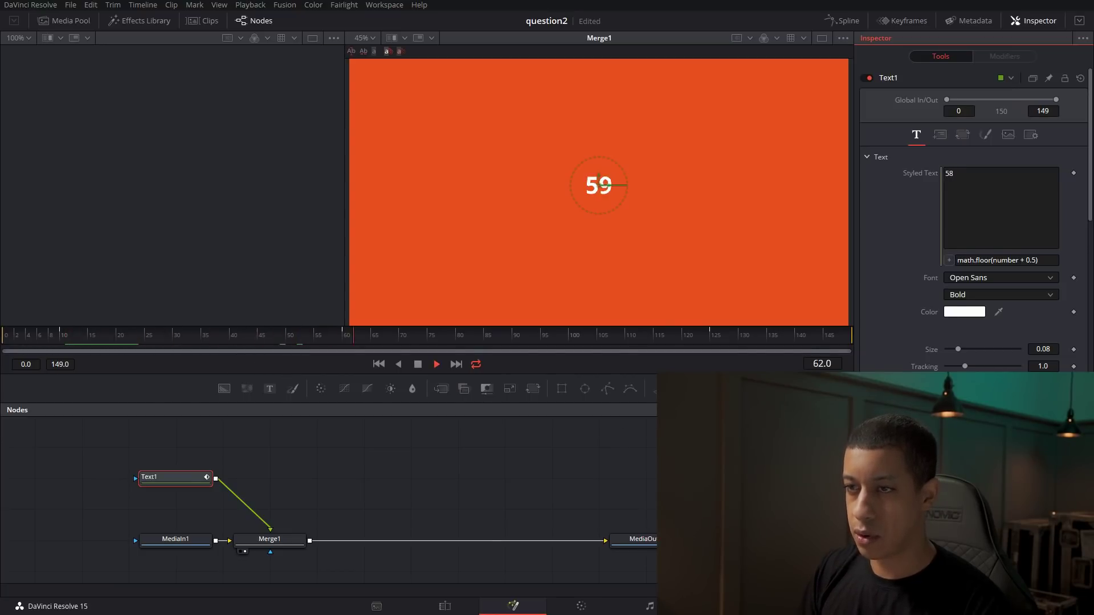
key(space)
scroll(962, 293, down, 5)
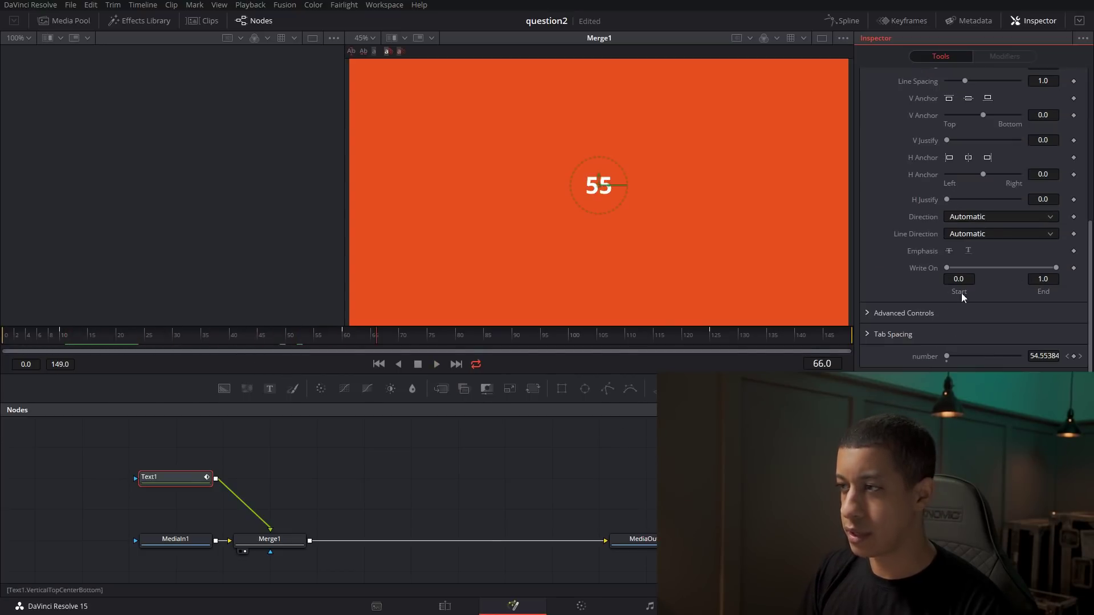
Set the number's frame-125 keyframe to 1000000 and play the count-up from an earlier frame
click(1081, 357)
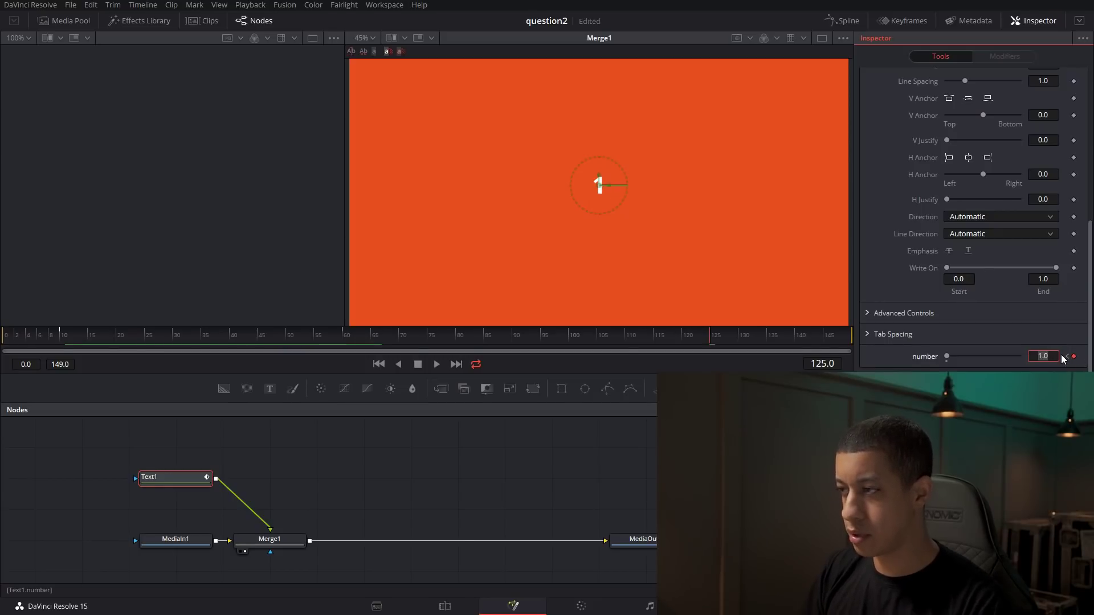
text(10000000)
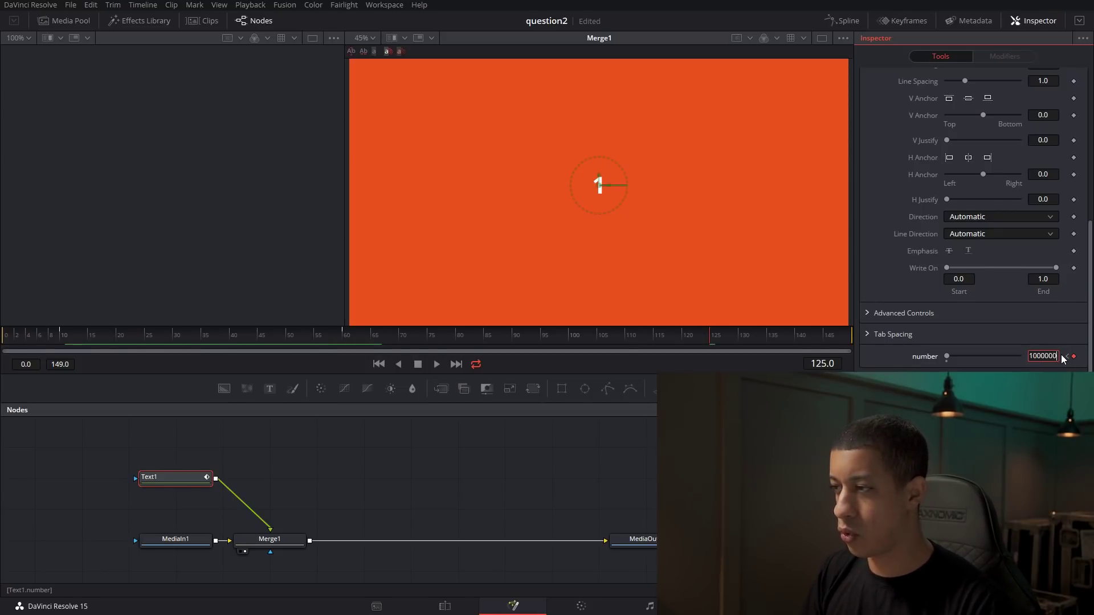
key(Return)
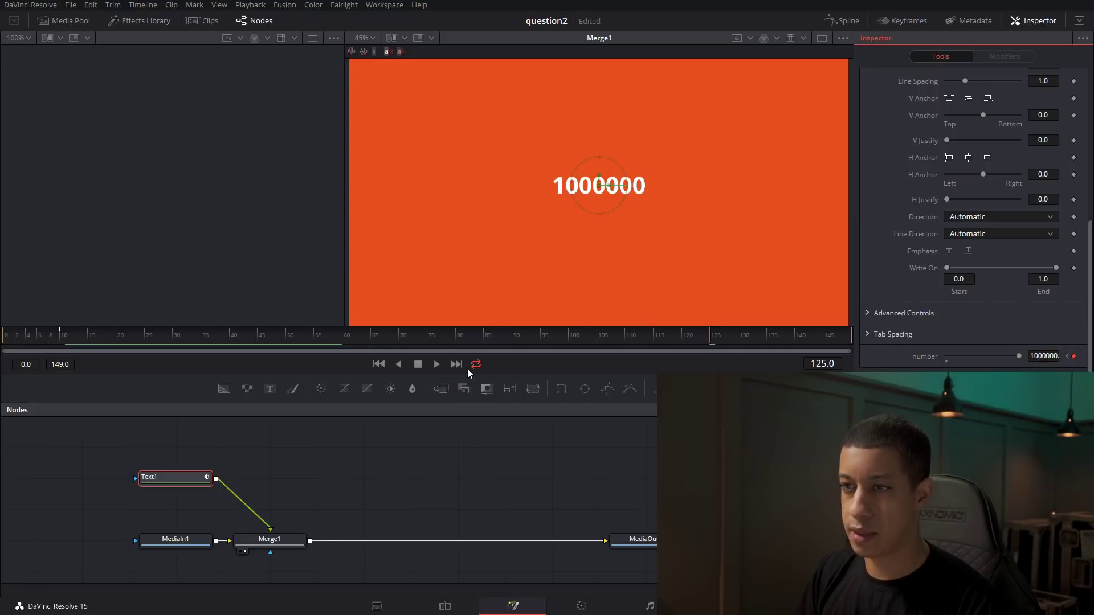
click(332, 336)
key(space)
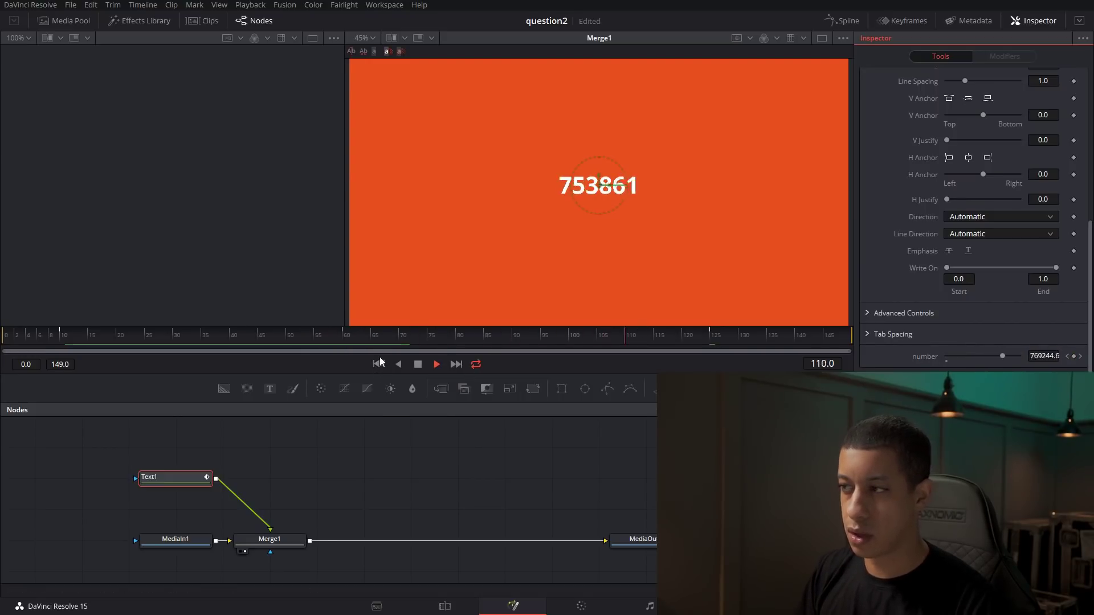
click(418, 364)
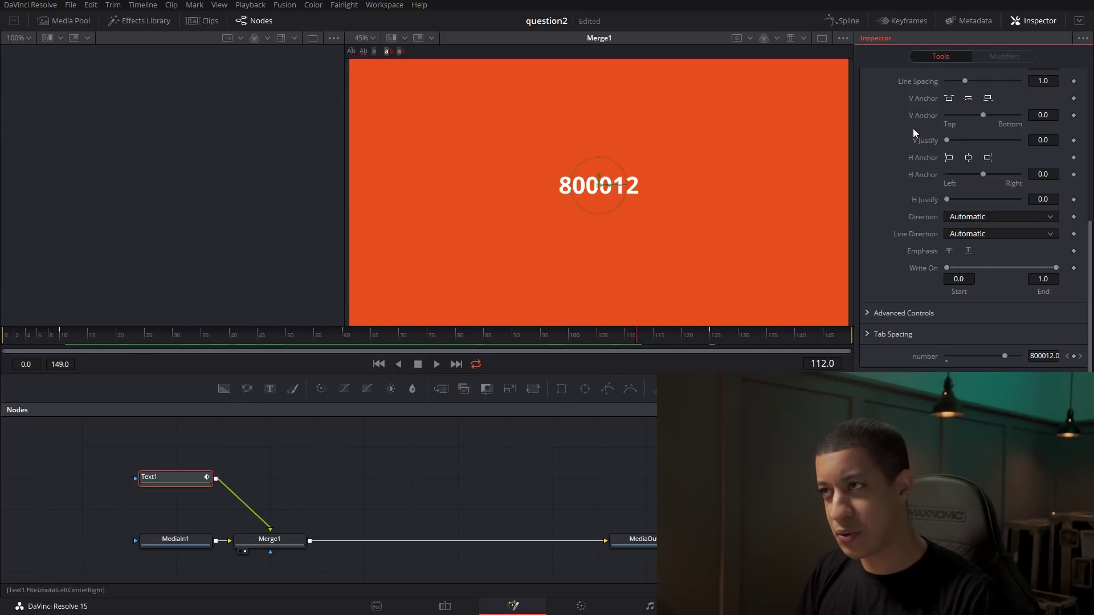
In the Spline editor, smooth the number's curve and ease its end keyframe into the final value
click(841, 23)
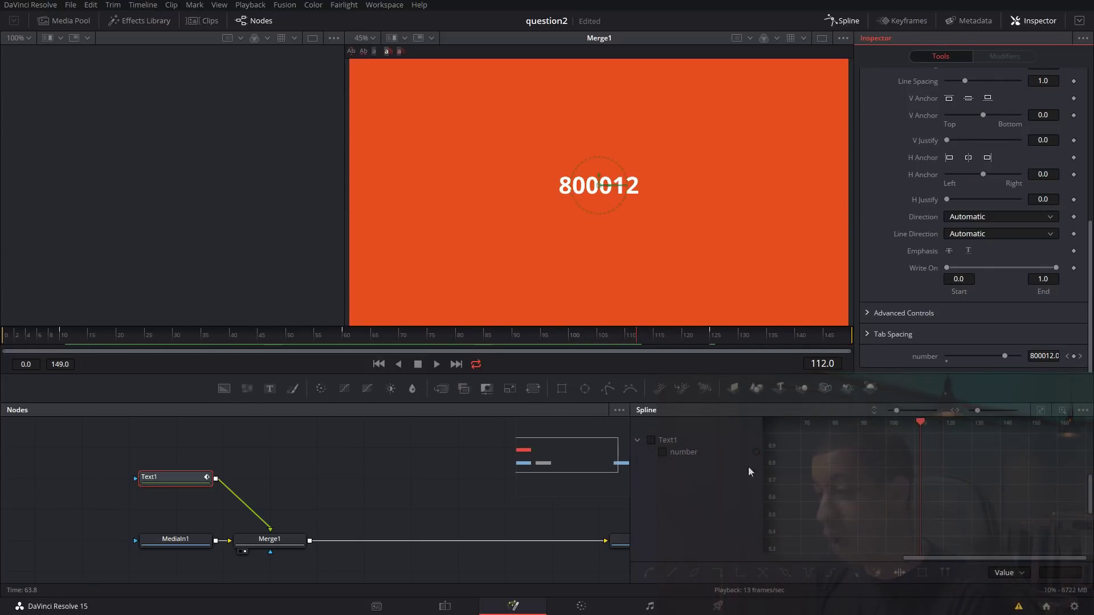
click(684, 452)
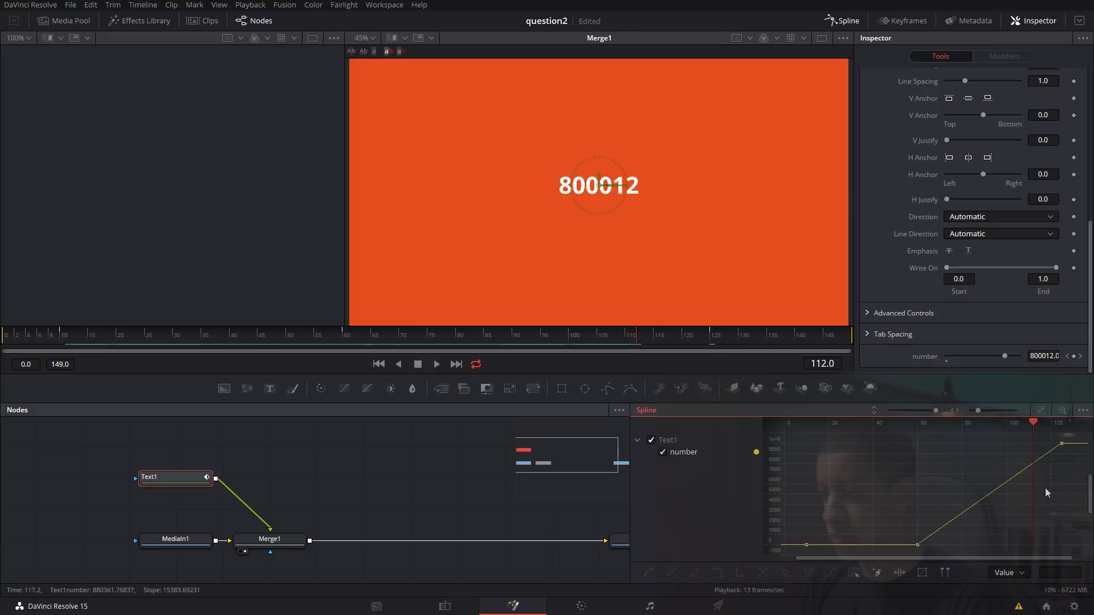
drag(1069, 452, 1059, 470)
key(s)
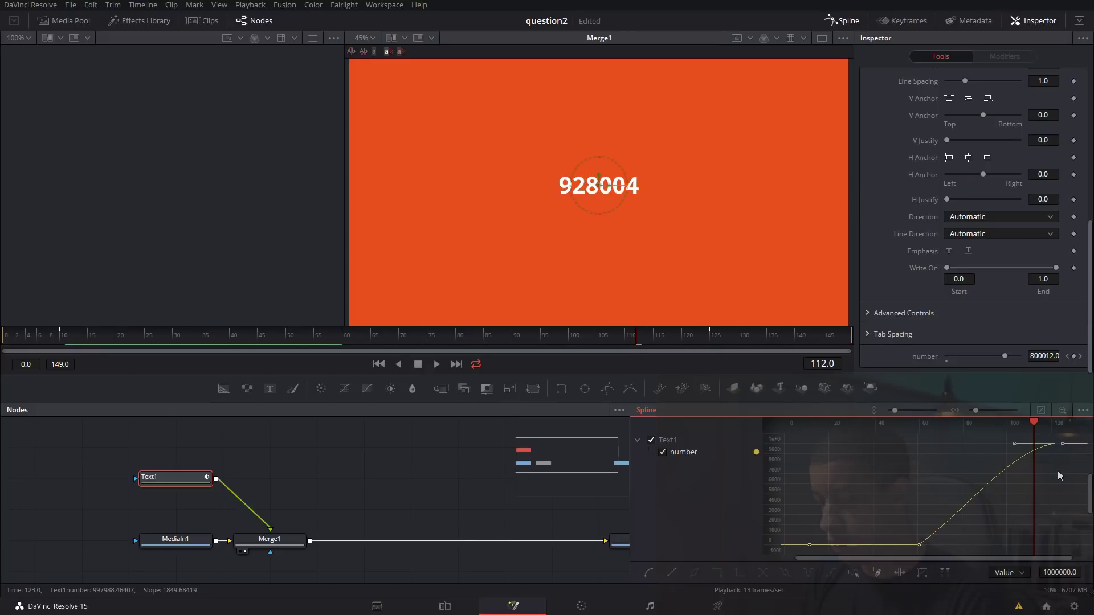
key(space)
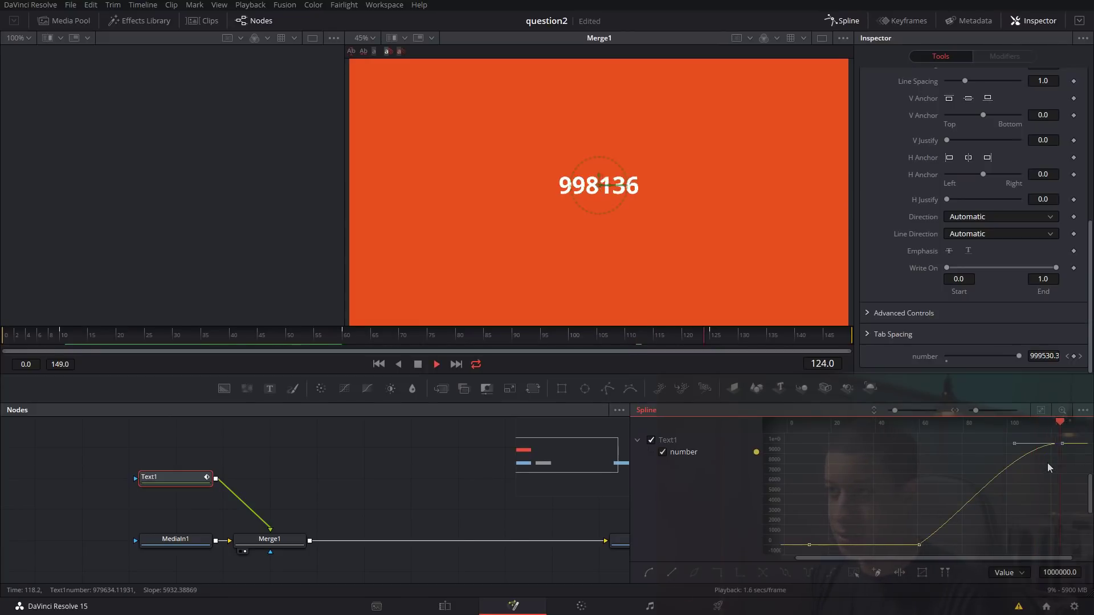
key(space)
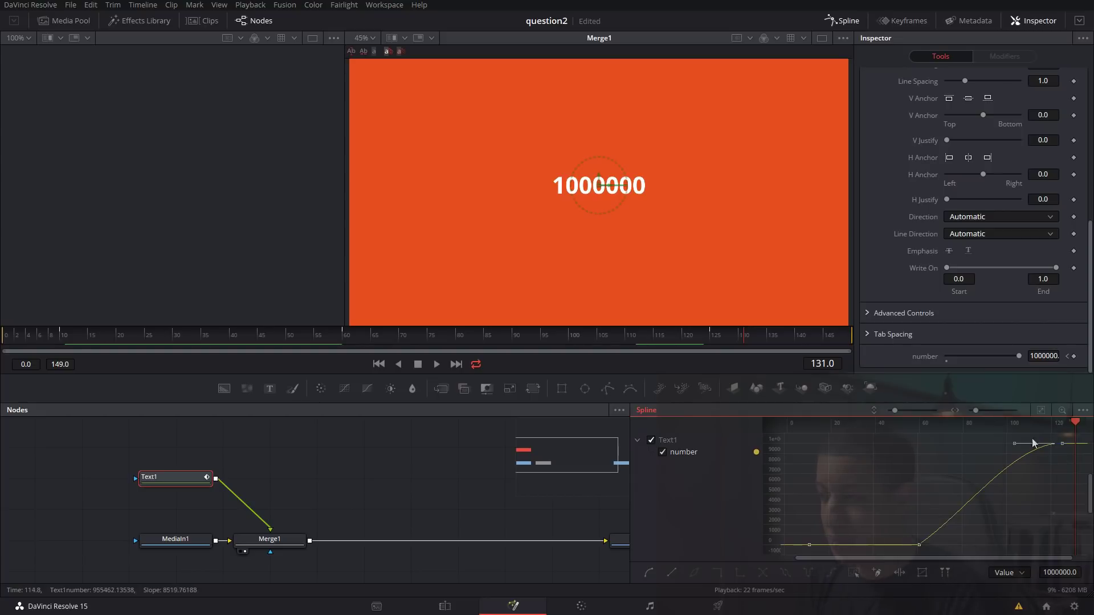
key(t)
drag(969, 425, 978, 424)
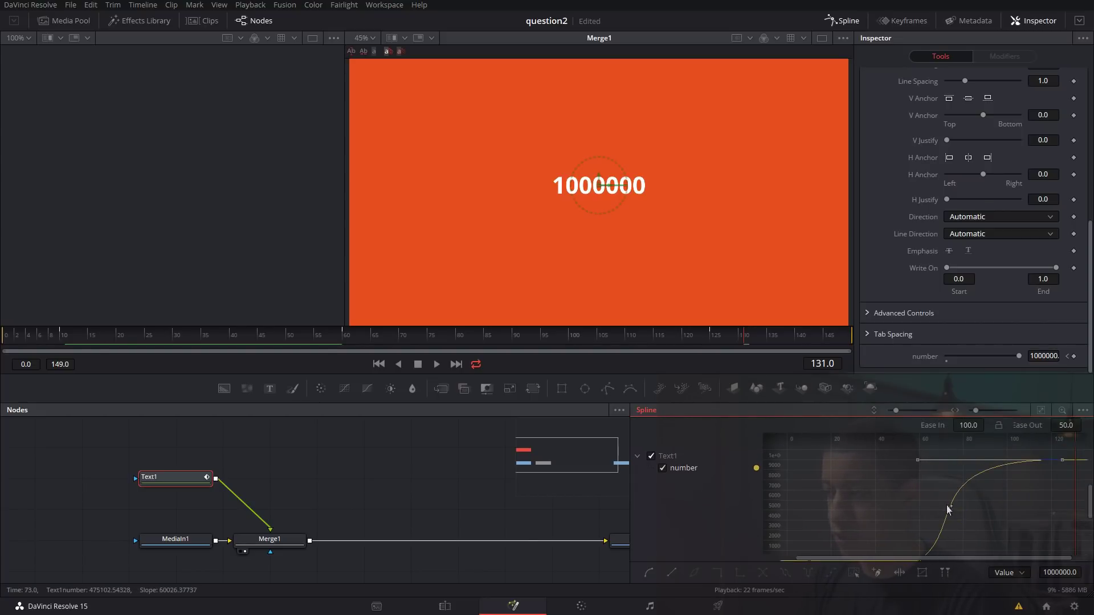
Play the count from frame 62 to 1000000, park at frame 80, and close the Spline panel
click(344, 336)
key(space)
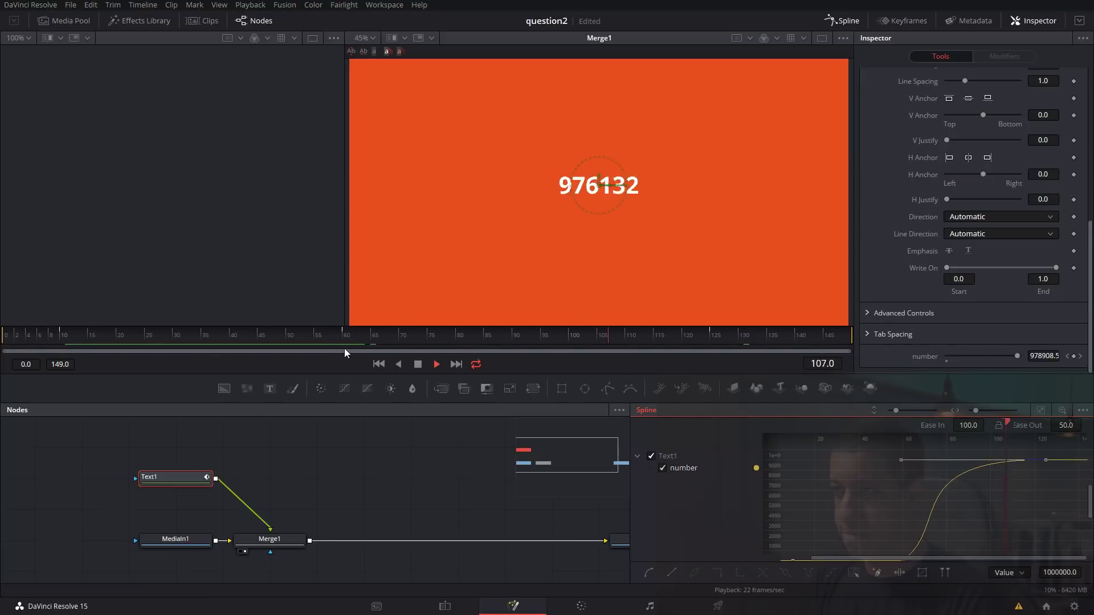
key(space)
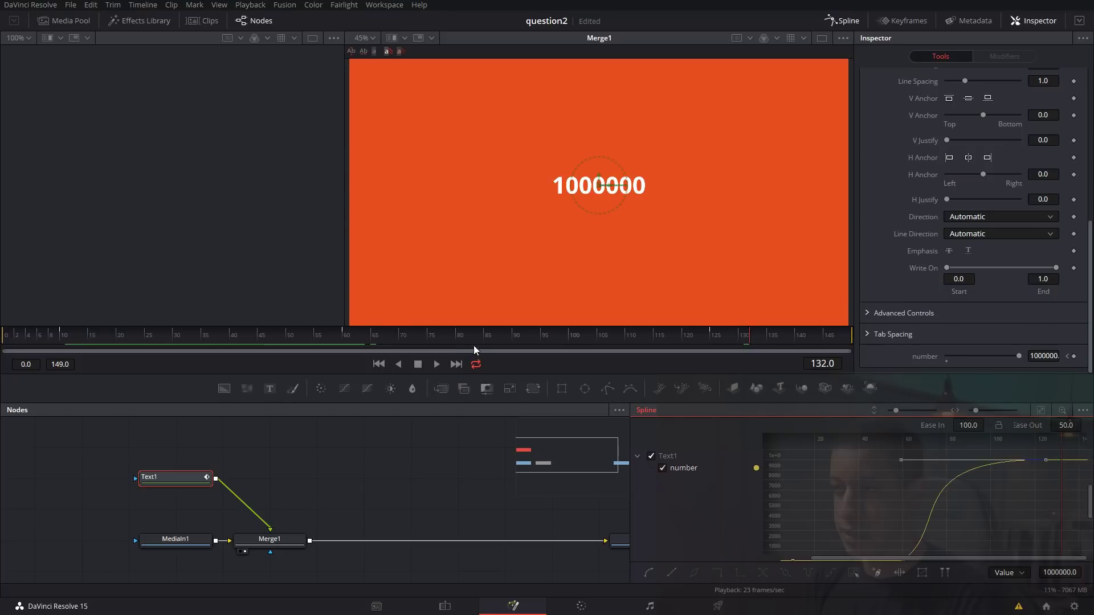
click(461, 341)
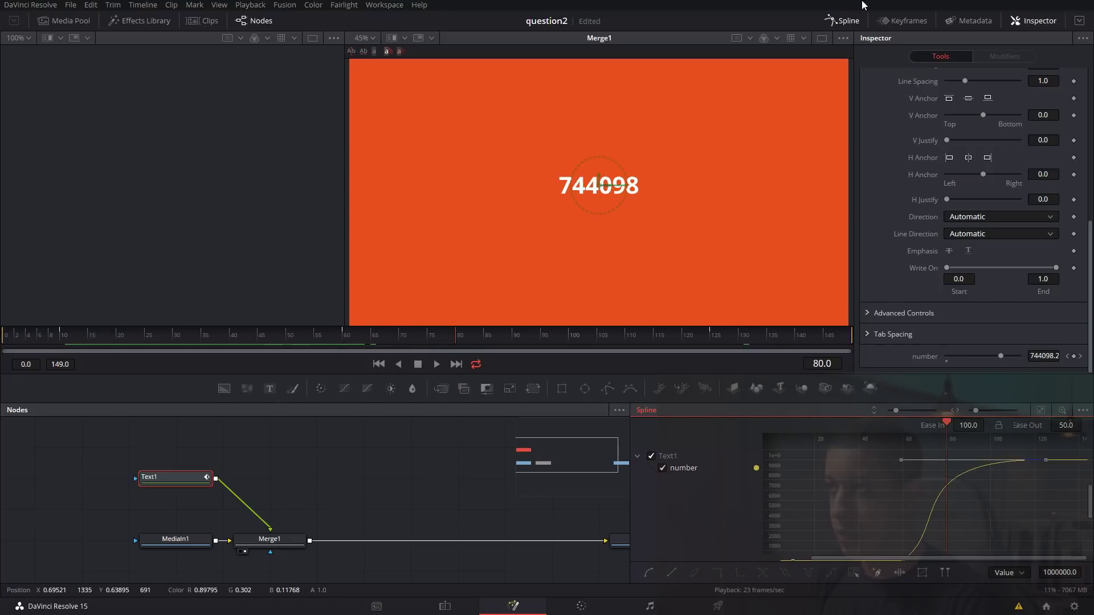
click(843, 25)
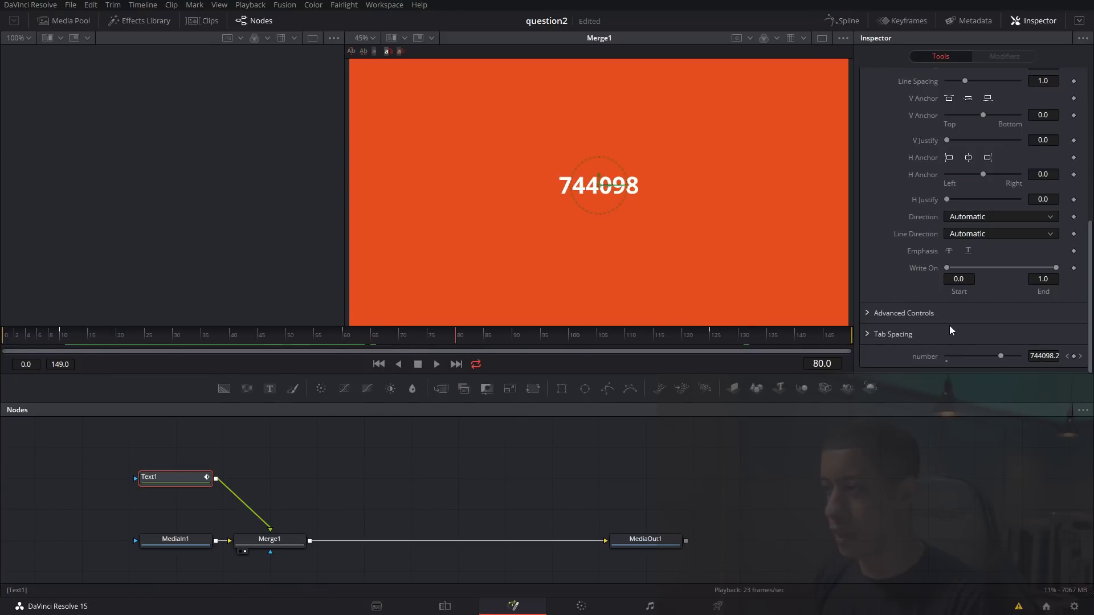
scroll(949, 325, up, 10)
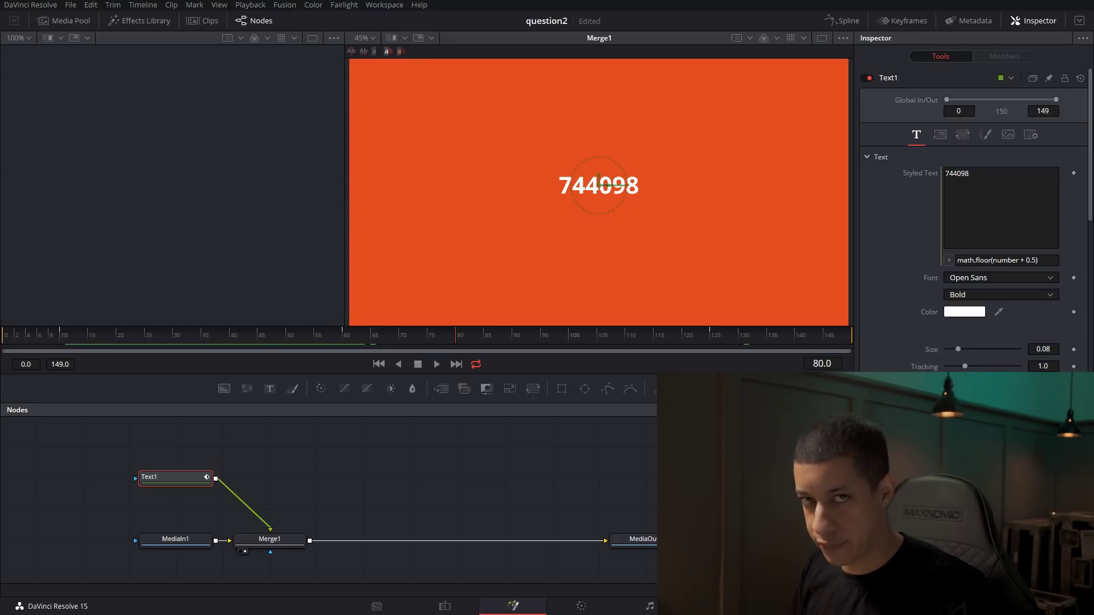
Switch from the Fusion counter comp back to the Edit page with Shift+4
key(shift+4)
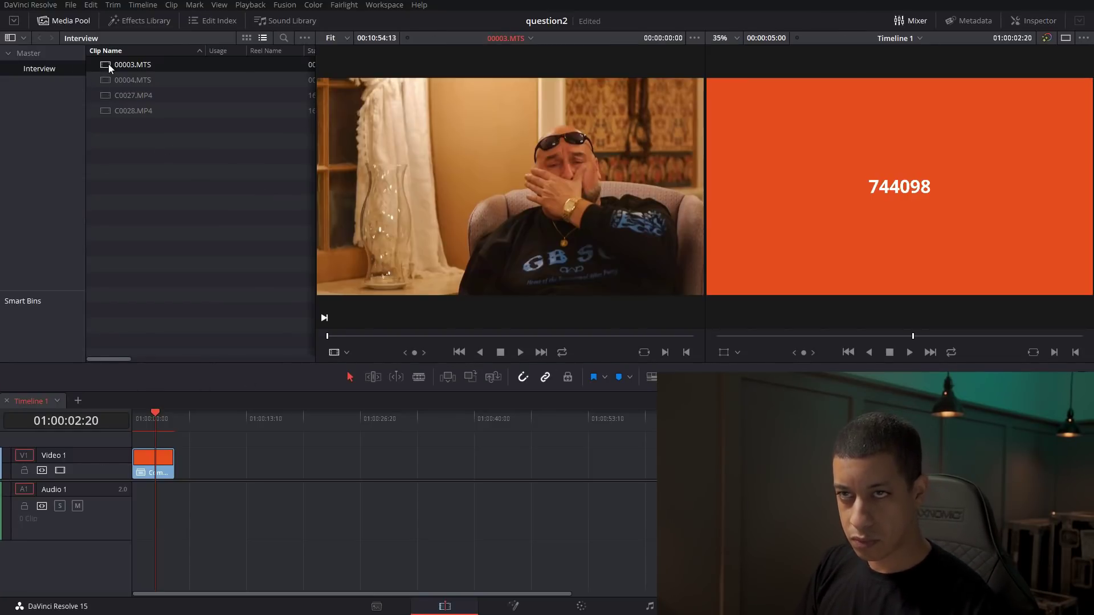
Place 00003.MTS after the counter and trim off everything after 01:00:15:28
drag(111, 67, 218, 469)
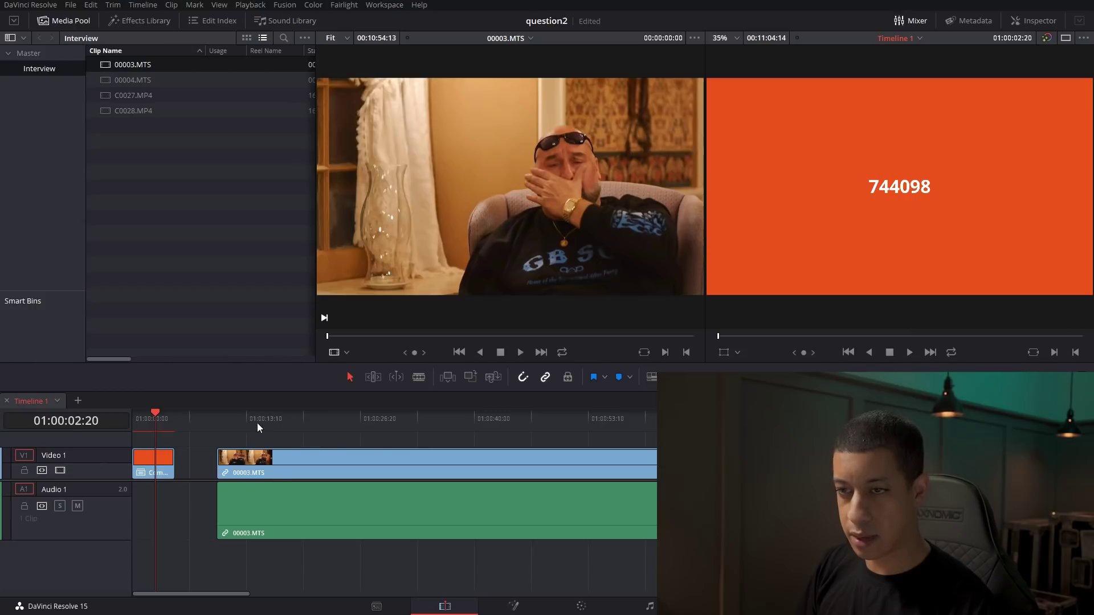
click(277, 429)
click(371, 471)
key(Up)
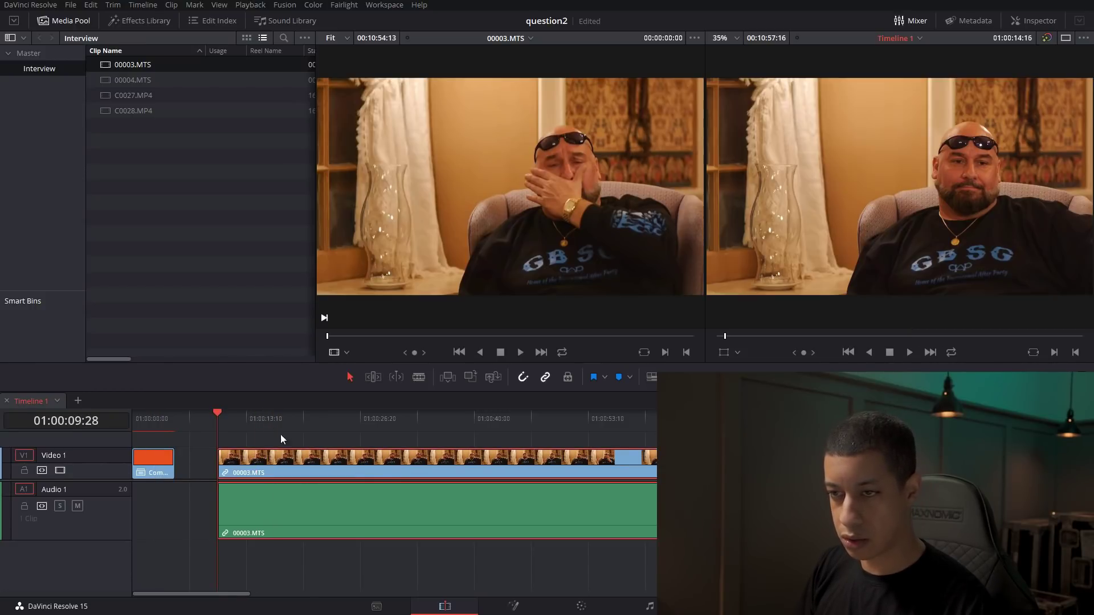
click(268, 423)
key(ctrl+backslash)
key(ctrl+z)
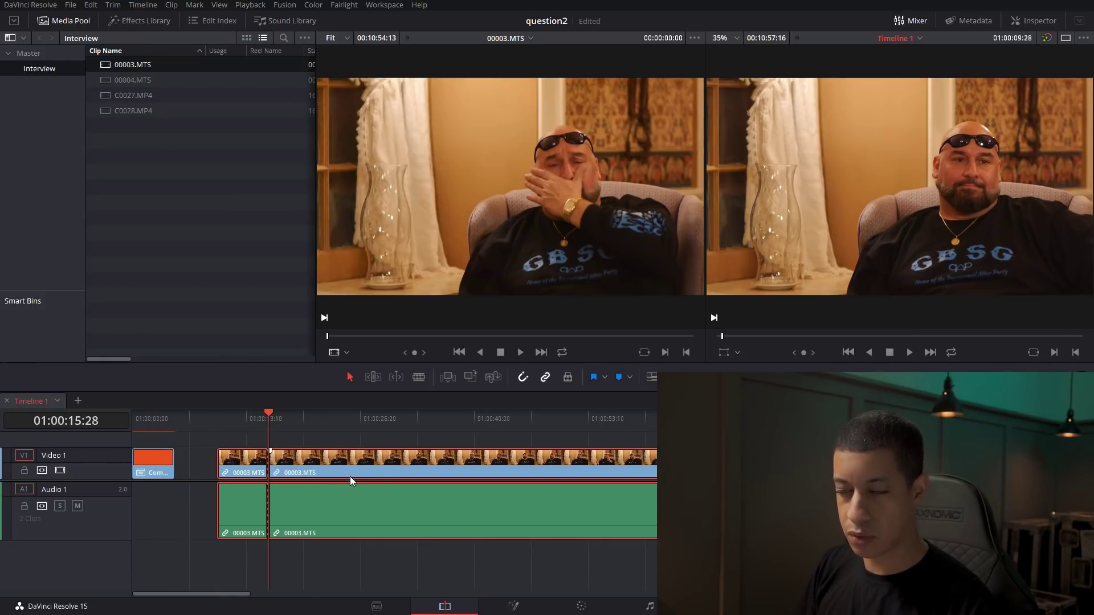
key(shift+bracketright)
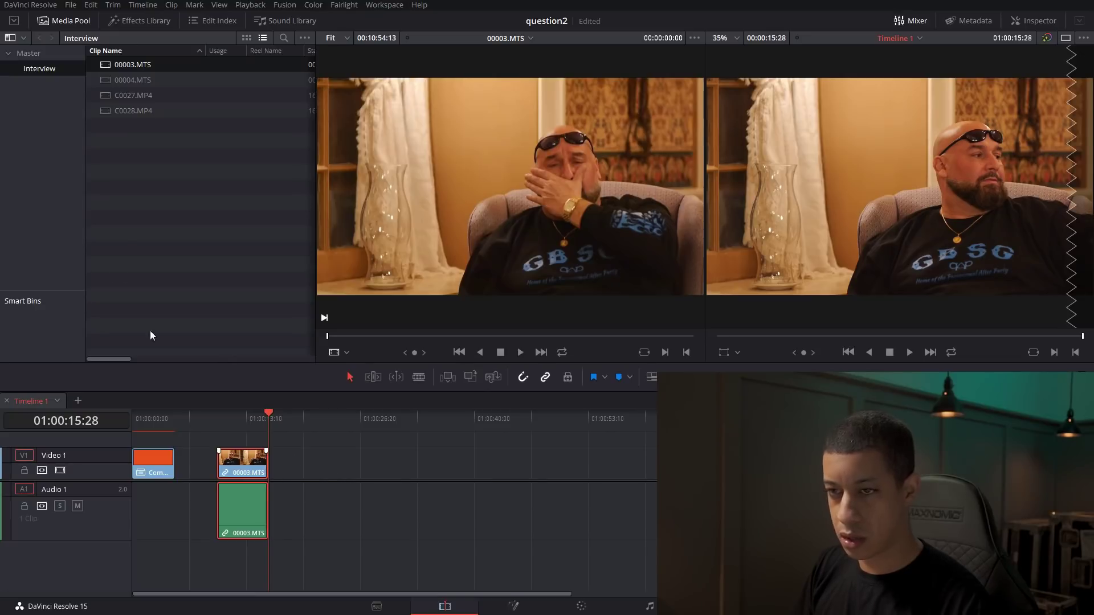
Add C0027.MP4 after 00003.MTS, trim its end at 01:00:27:06, and close the gap
click(107, 98)
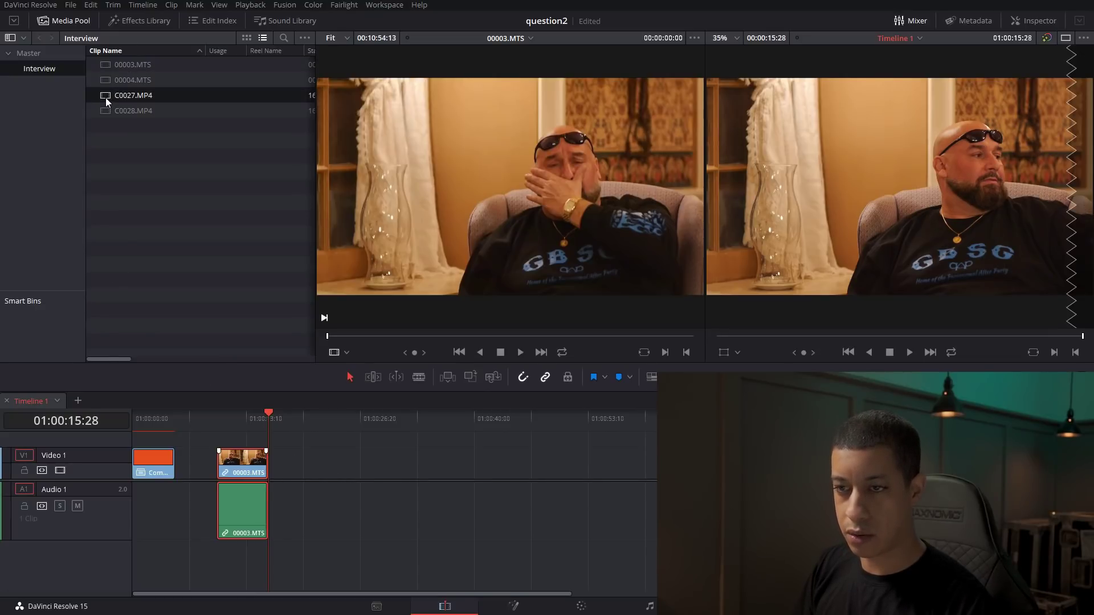
drag(105, 97, 299, 467)
click(327, 420)
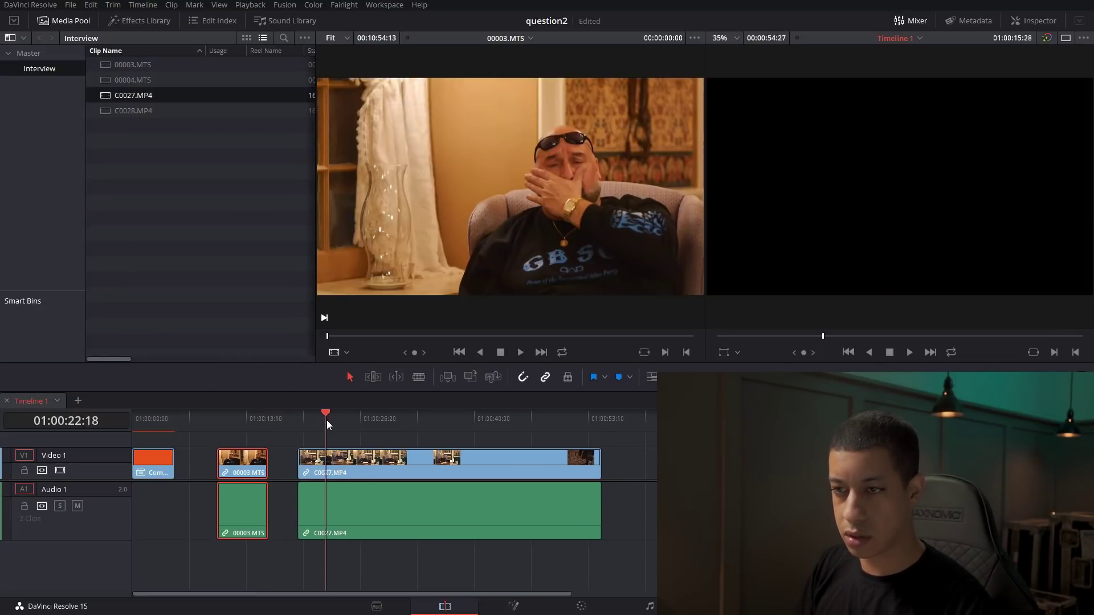
drag(327, 419, 328, 425)
click(349, 477)
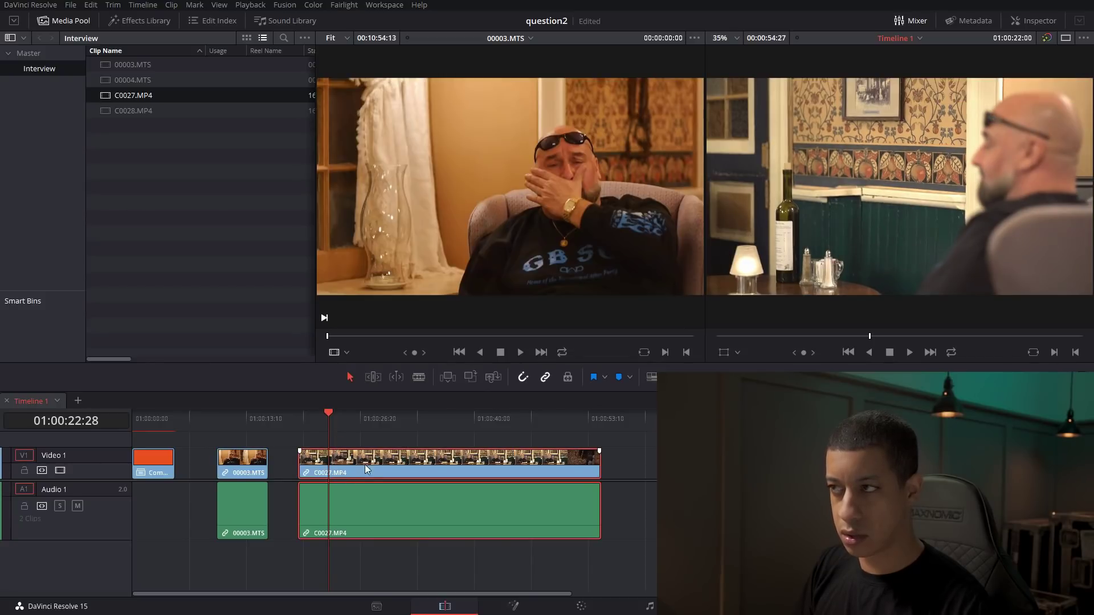
drag(367, 428, 404, 434)
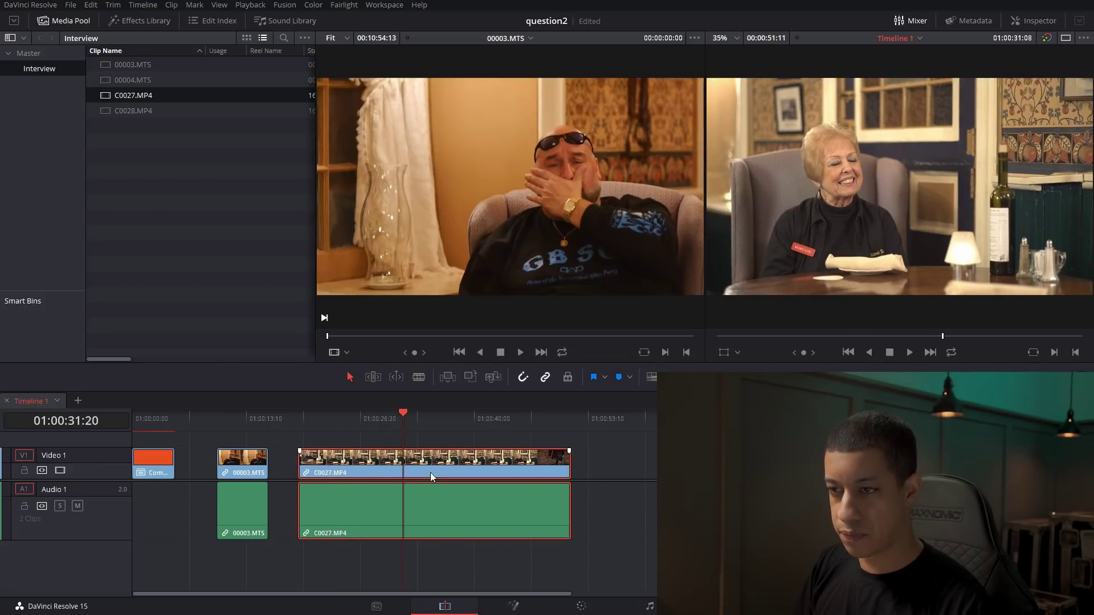
click(359, 429)
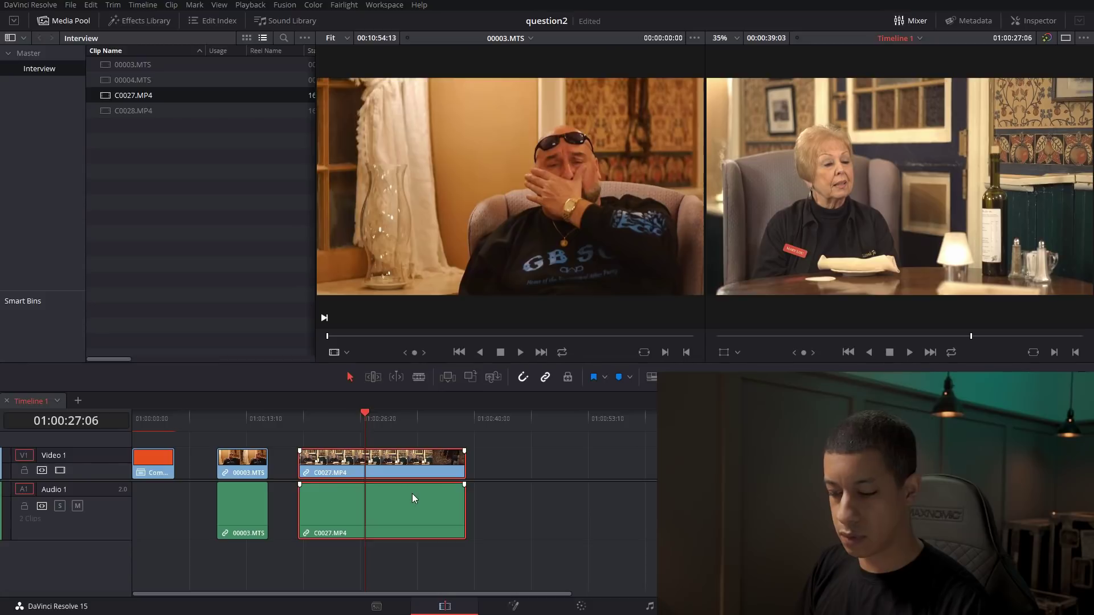
key(shift+])
drag(340, 475, 310, 474)
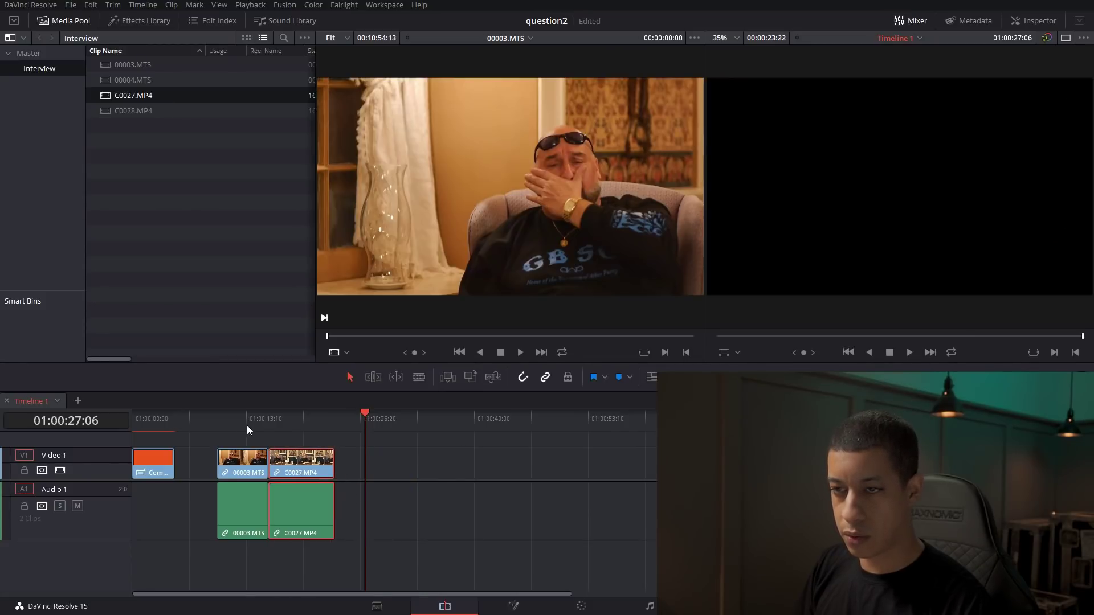
click(247, 425)
On the Color page, hide Timeline, Clips, Gallery and OpenFX, and center node 01
click(577, 597)
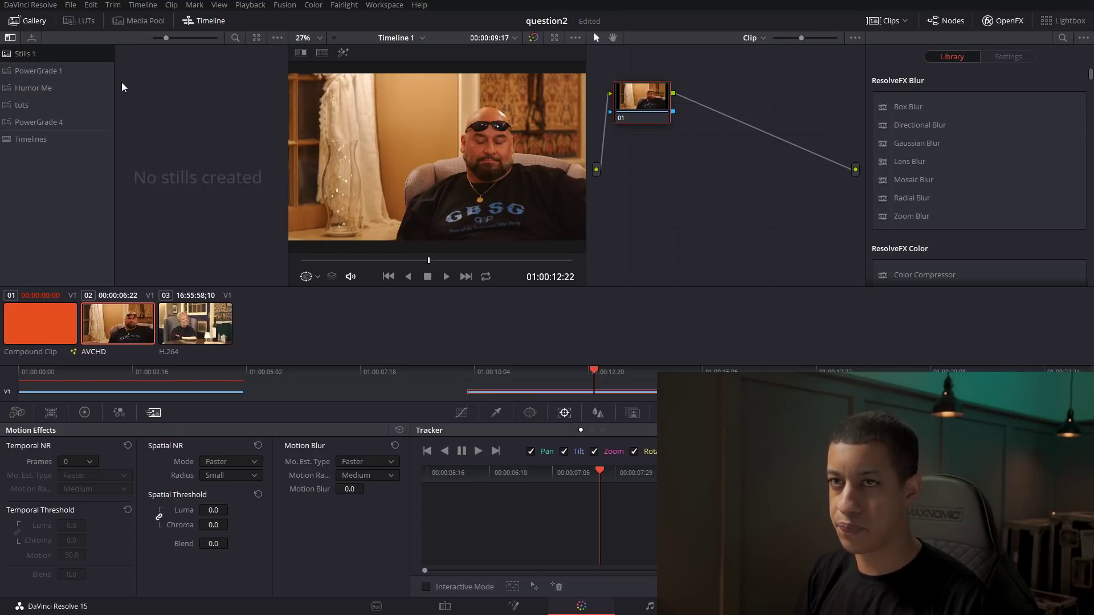
click(203, 21)
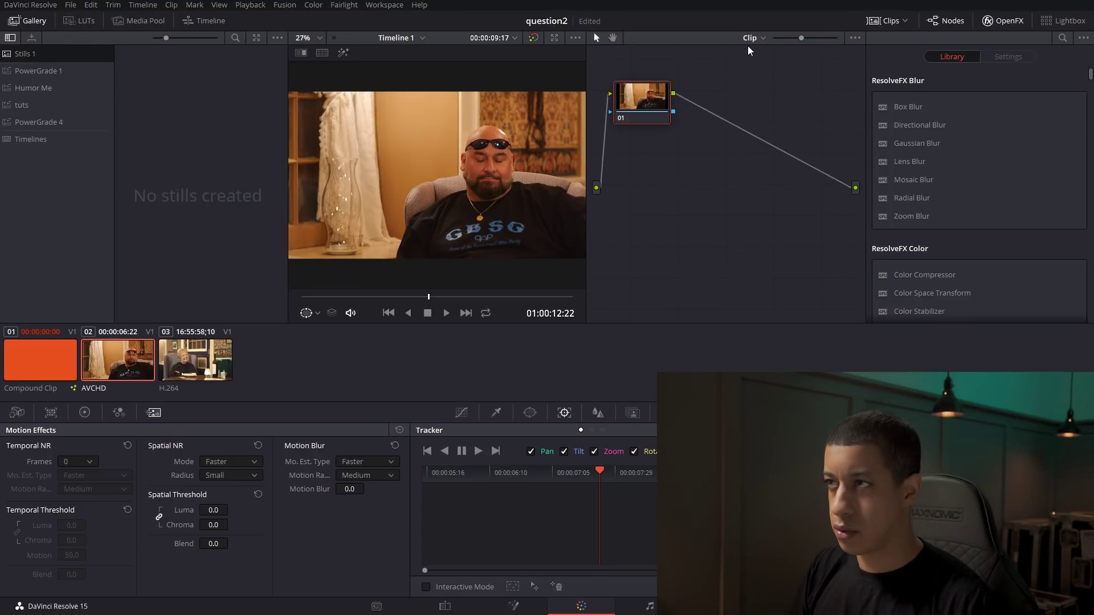
click(884, 21)
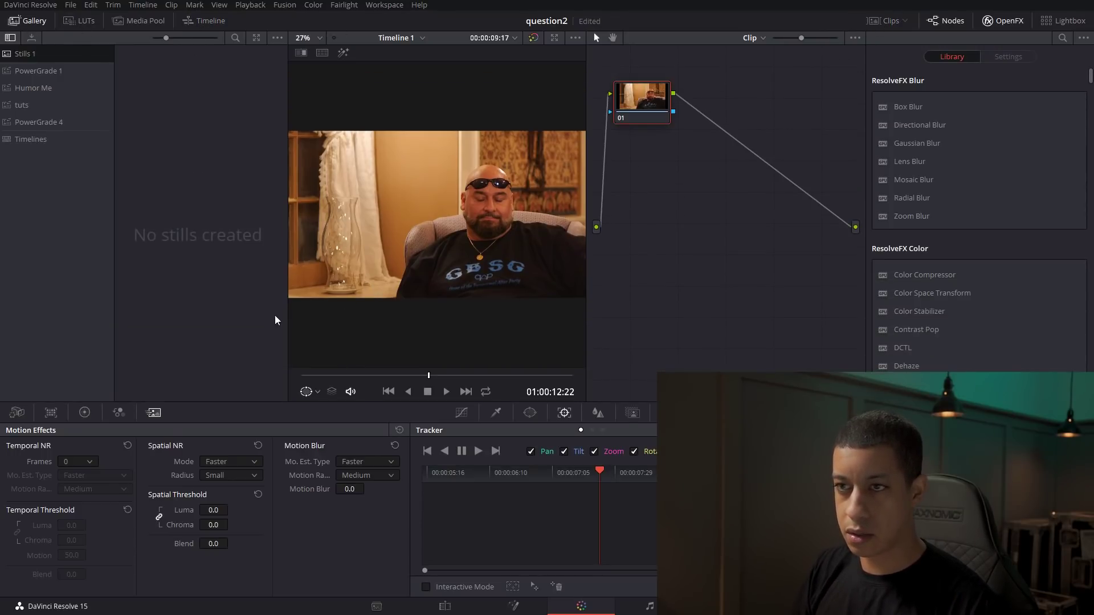
click(27, 20)
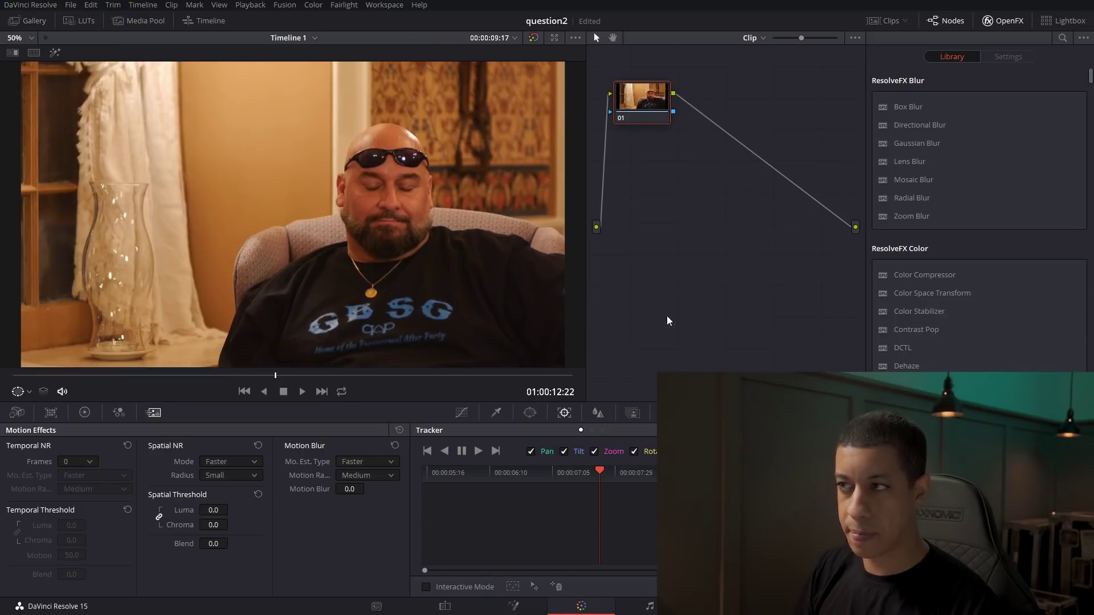
click(1002, 21)
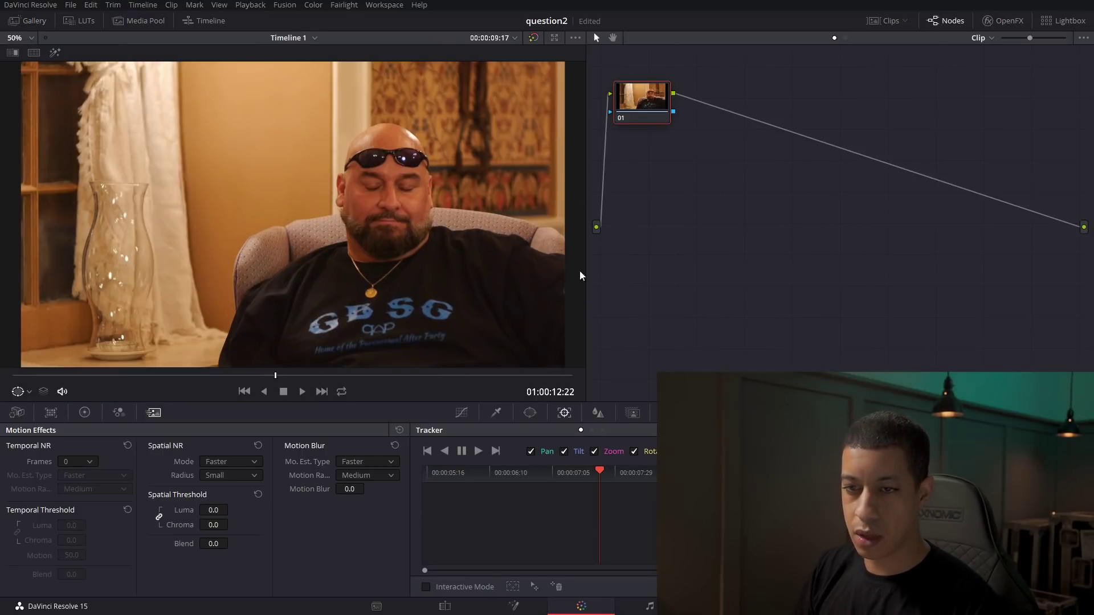
drag(640, 117, 660, 168)
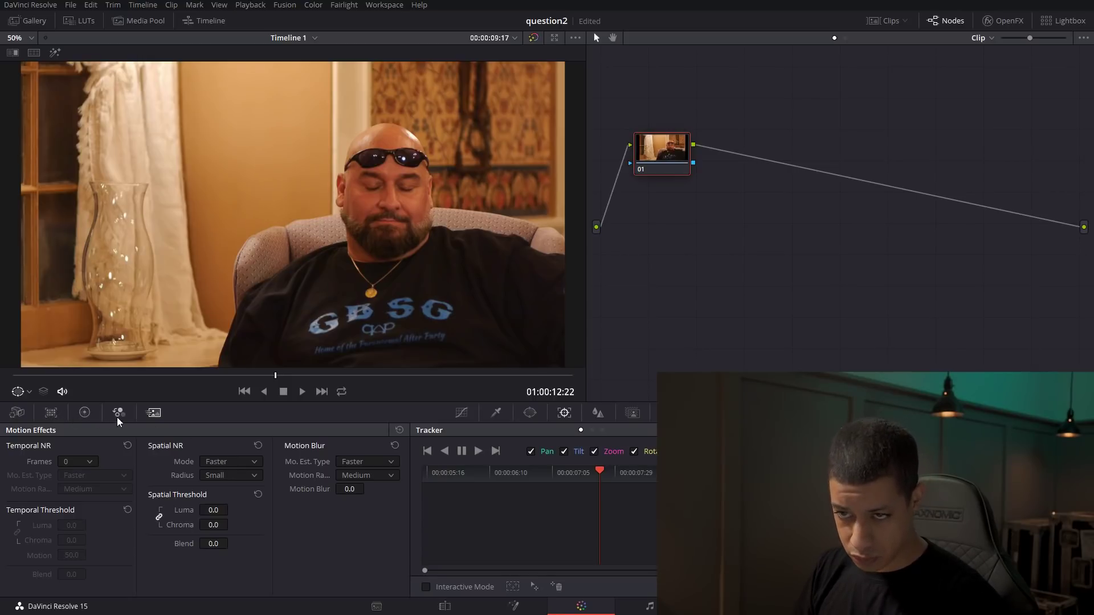
Show the primary Color Wheels, try and undo Auto Balance, then pick the White Balance eyedropper
click(84, 412)
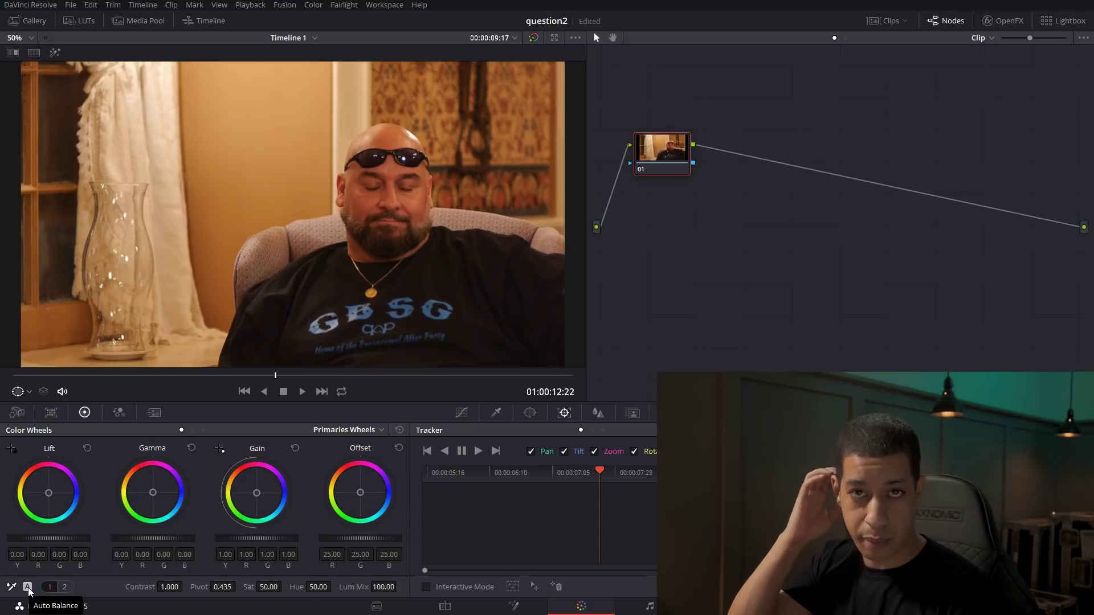
key(shift+q)
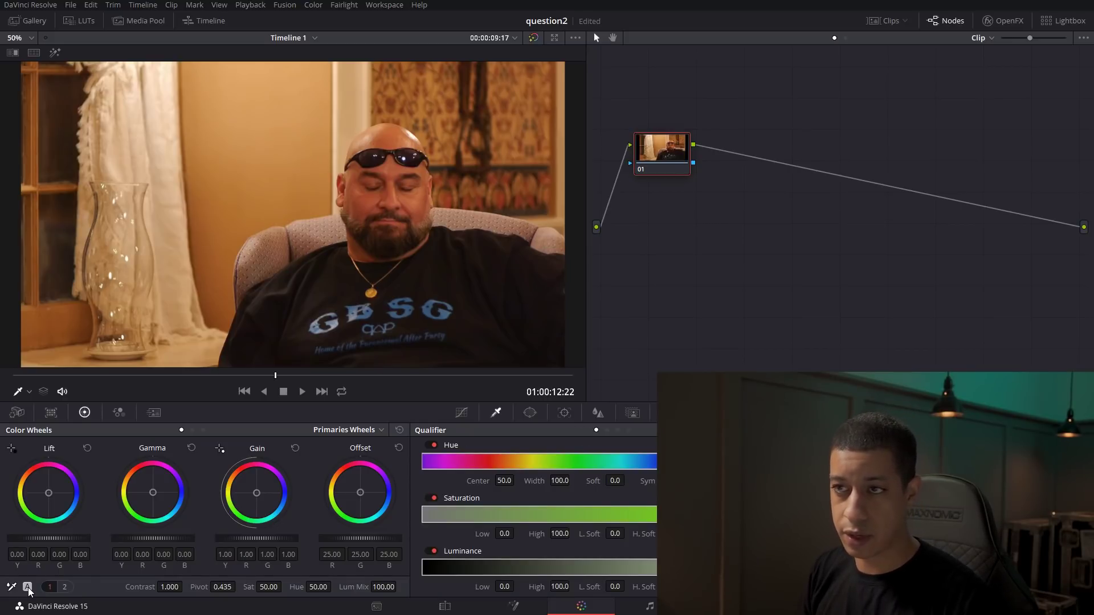
click(27, 587)
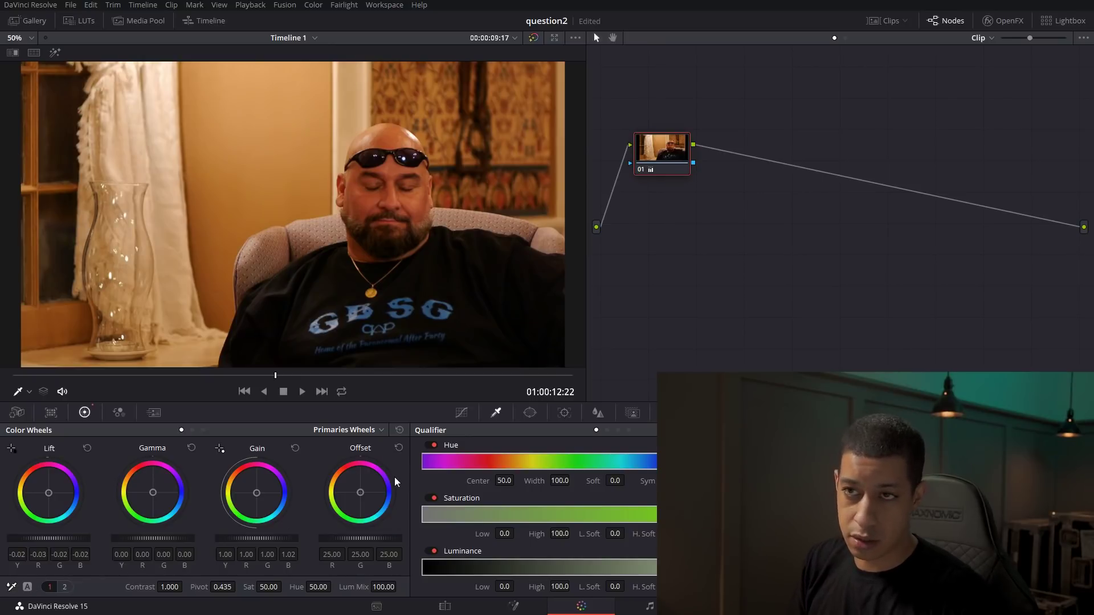
key(ctrl+z)
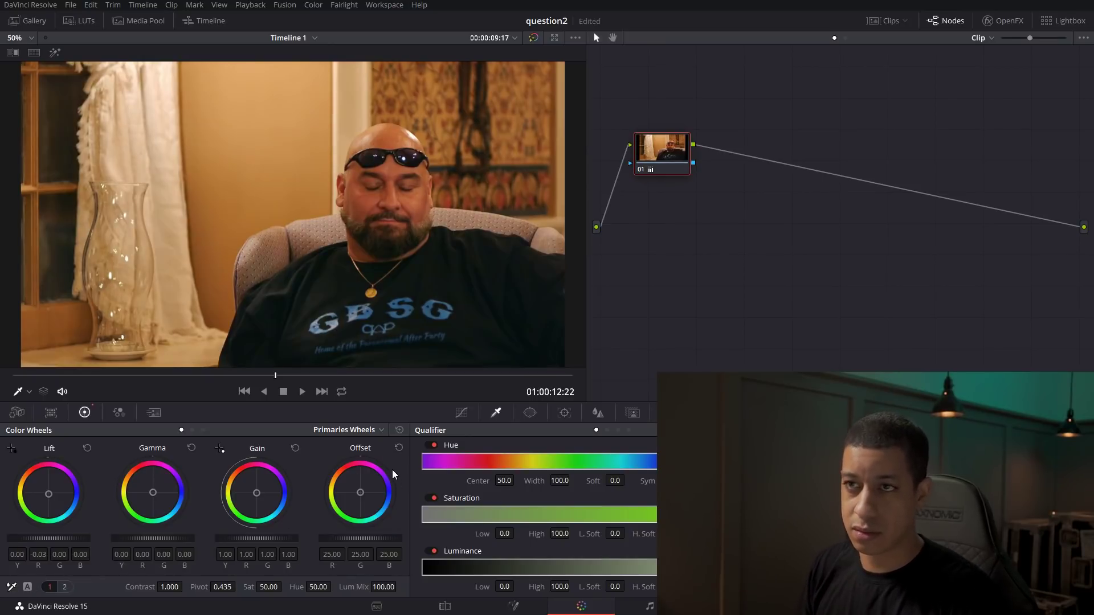
click(11, 588)
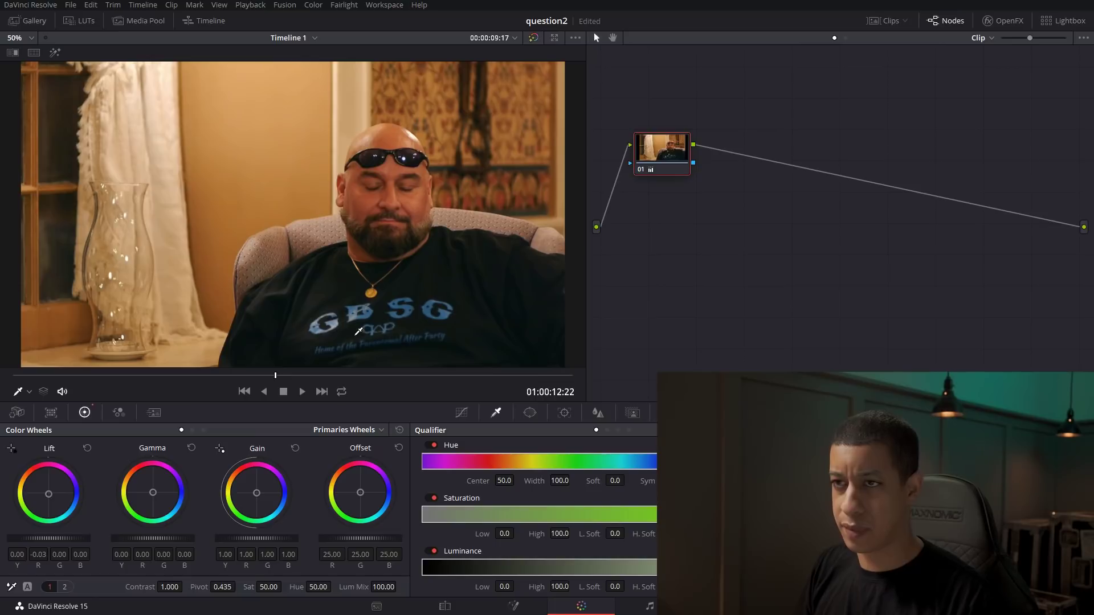
drag(657, 154, 653, 173)
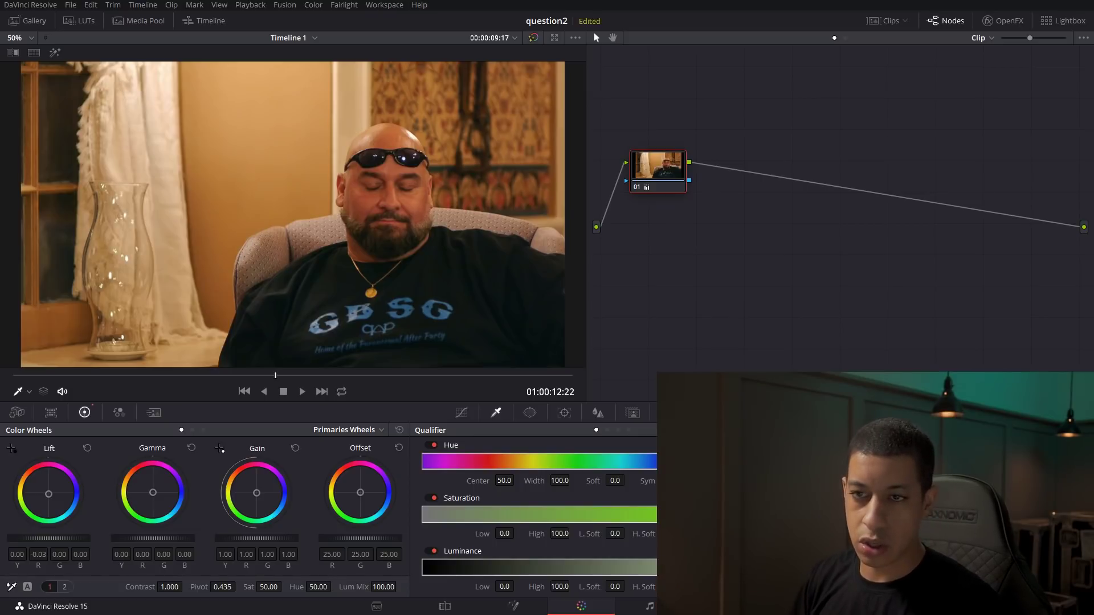
Show the Color Match chart controls and open the empty stills gallery
click(51, 412)
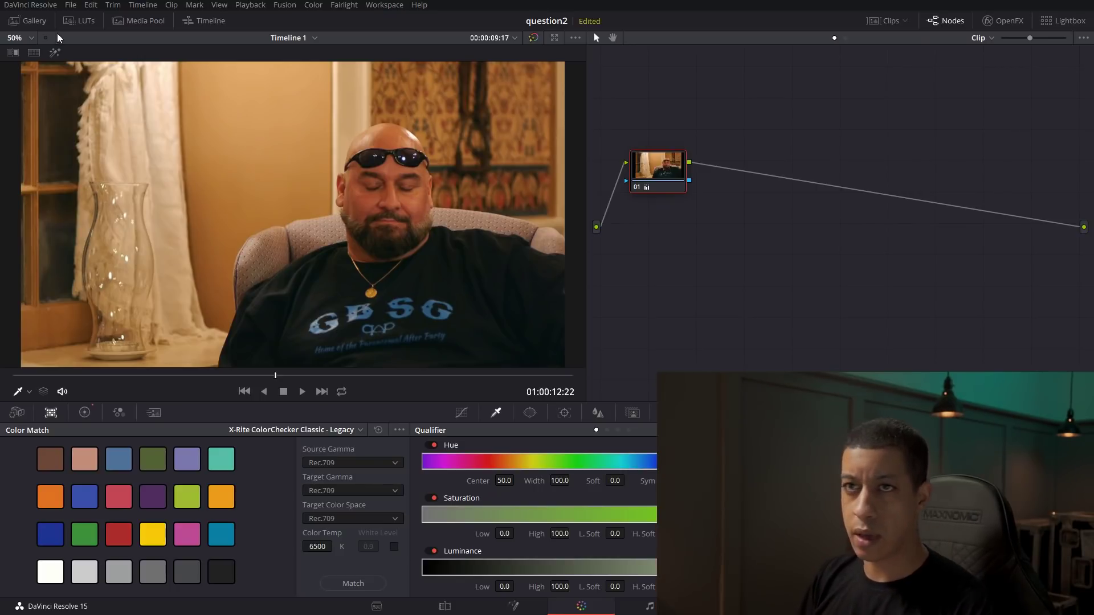
click(29, 21)
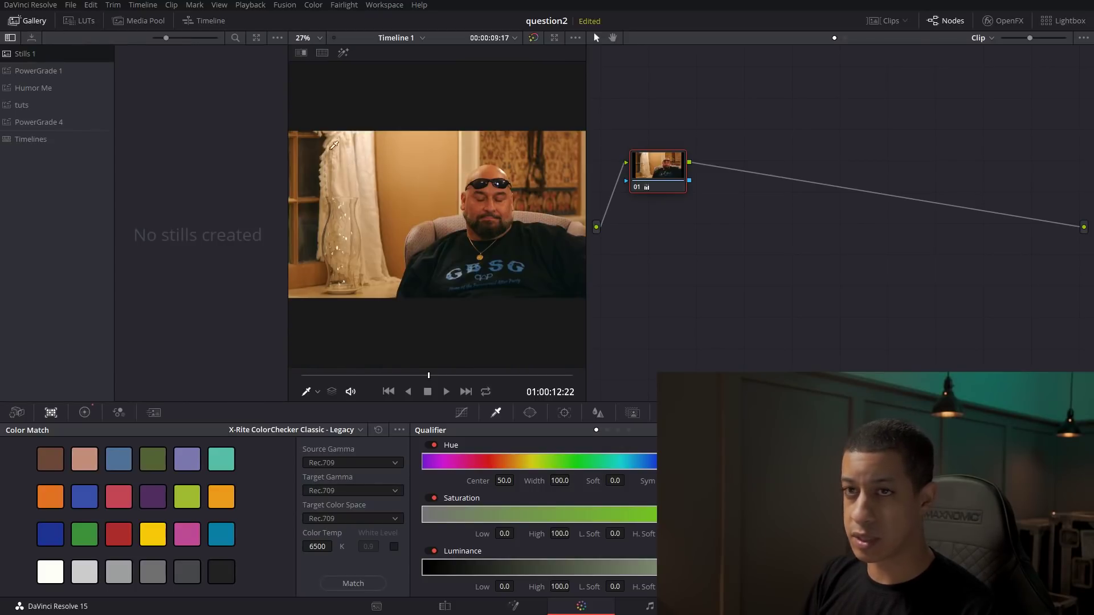
On the Edit page, import DJI_0029.MOV and place it on Video 1 after the interviews
click(117, 21)
click(445, 607)
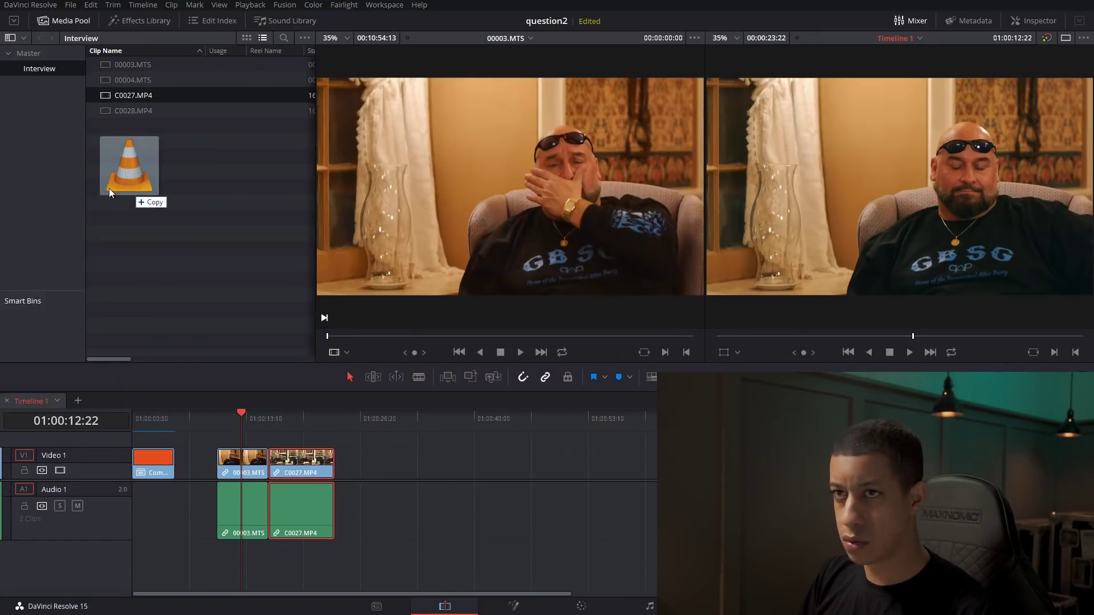
drag(143, 182, 162, 200)
click(110, 133)
drag(110, 133, 382, 473)
click(408, 428)
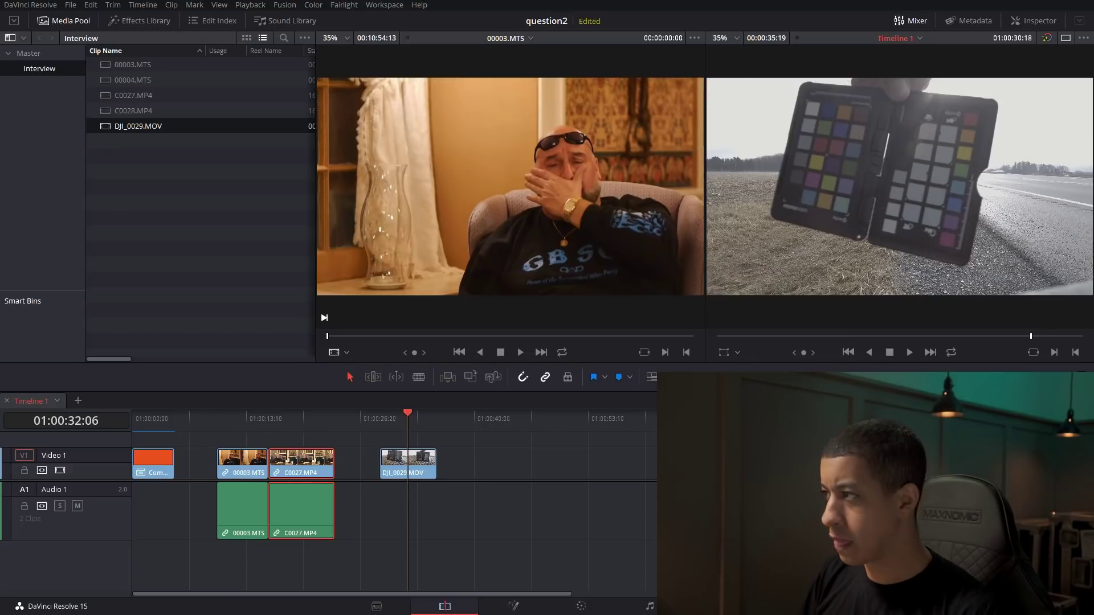
Import DJI_0030.MOV, place it right after DJI_0029 with no gap, and preview the chart clip
drag(854, 467, 182, 220)
drag(110, 143, 454, 474)
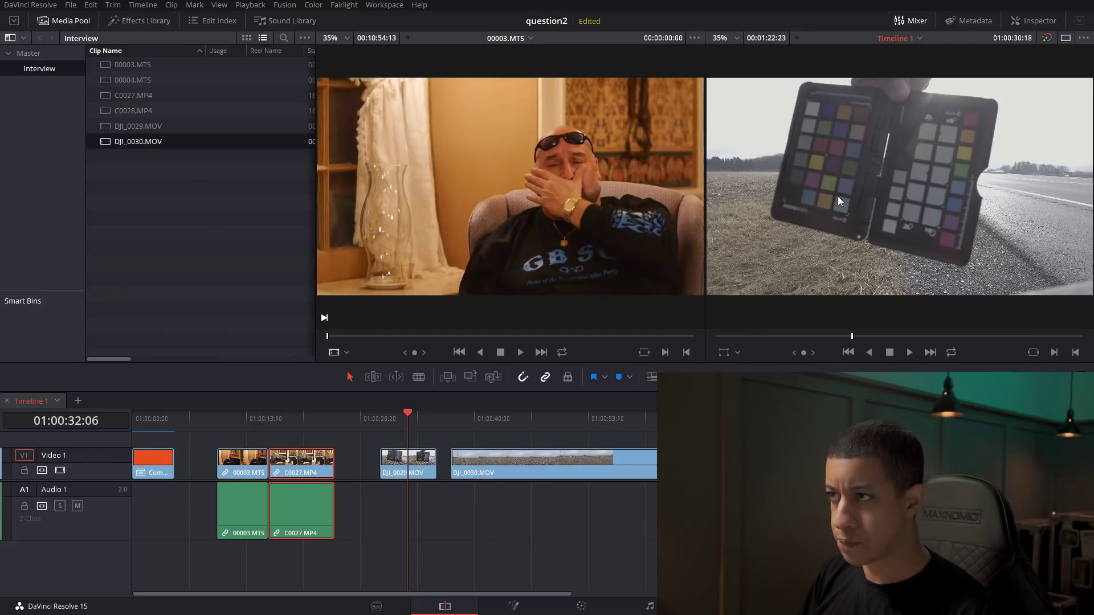
drag(480, 470, 466, 470)
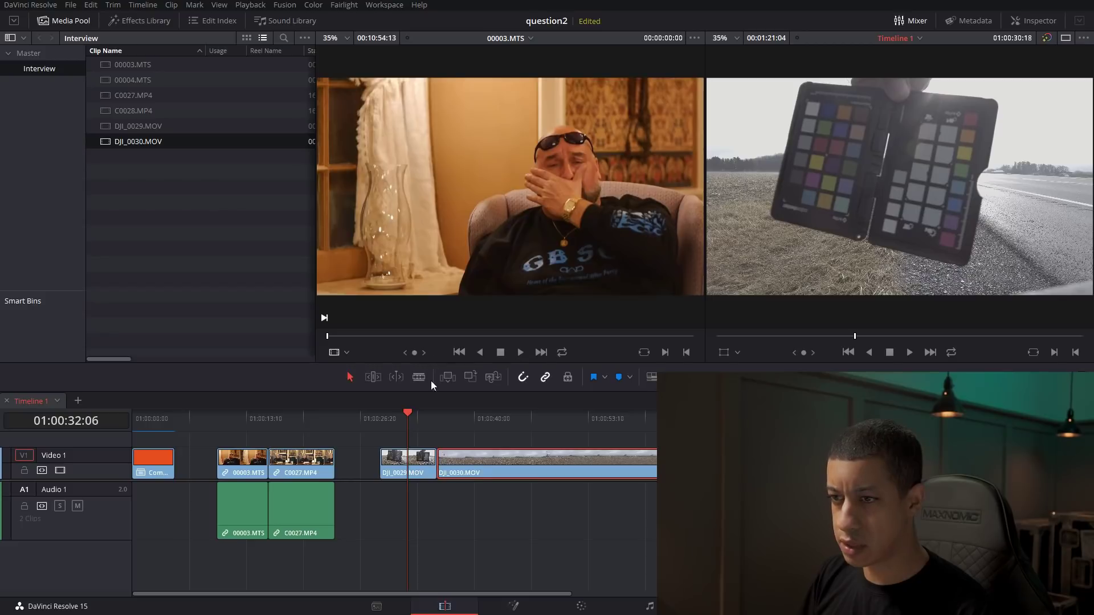
drag(410, 426, 417, 432)
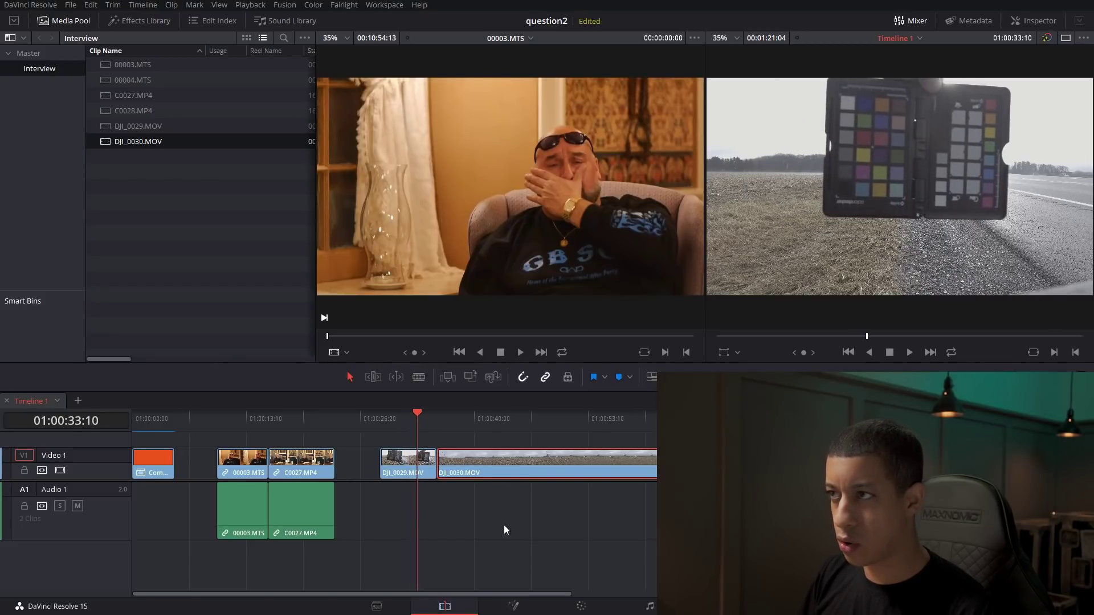
Select the DJI_0029 chart clip on the Color page, enlarge the viewer, and enable the Color Chart overlay
click(514, 605)
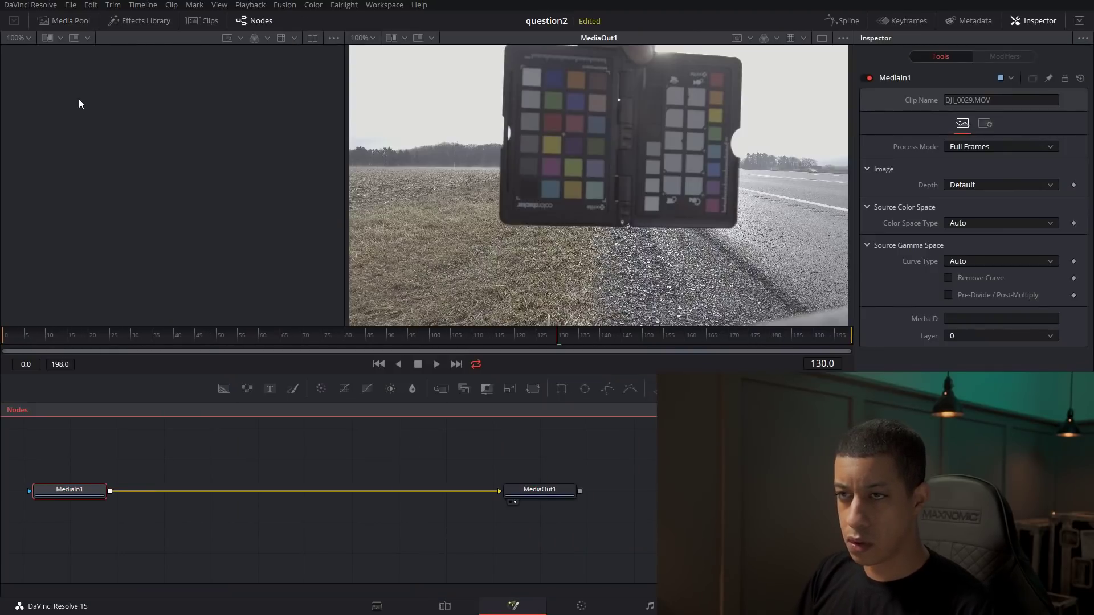
click(581, 607)
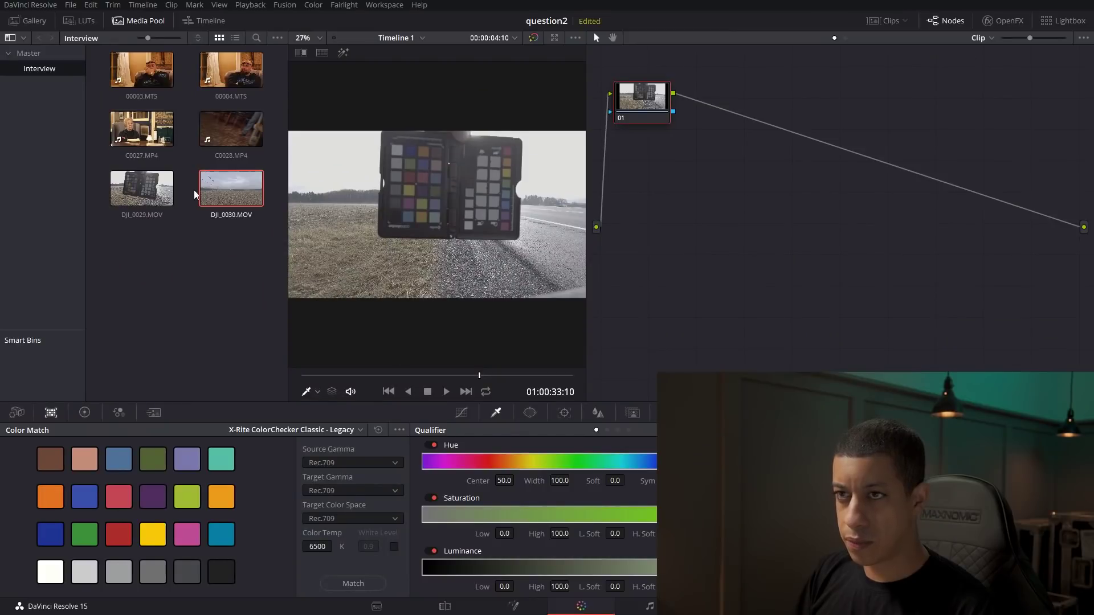
click(165, 192)
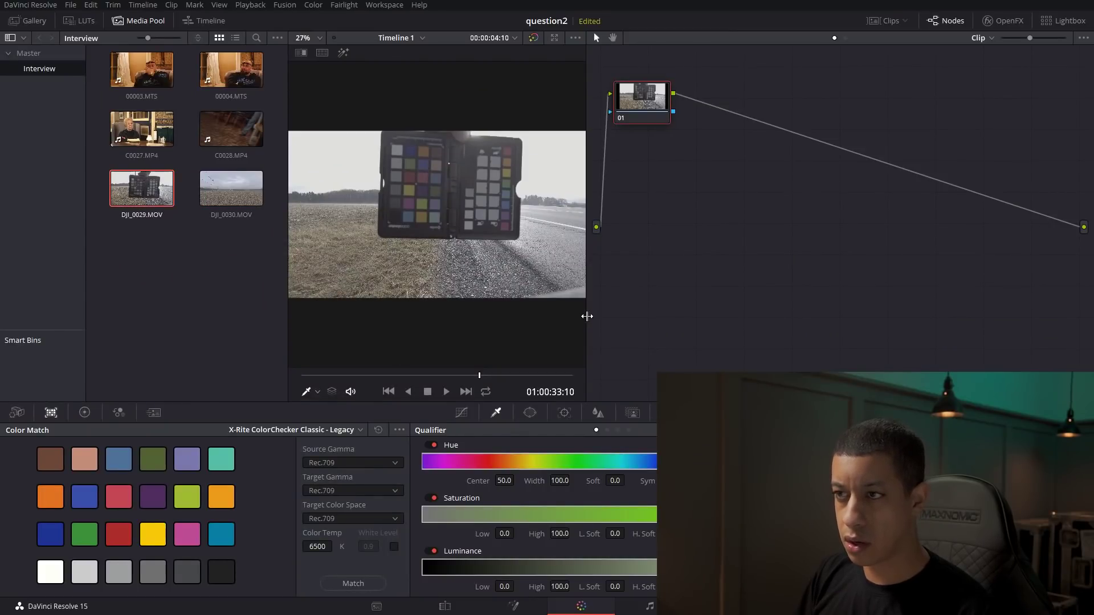
drag(587, 316, 707, 322)
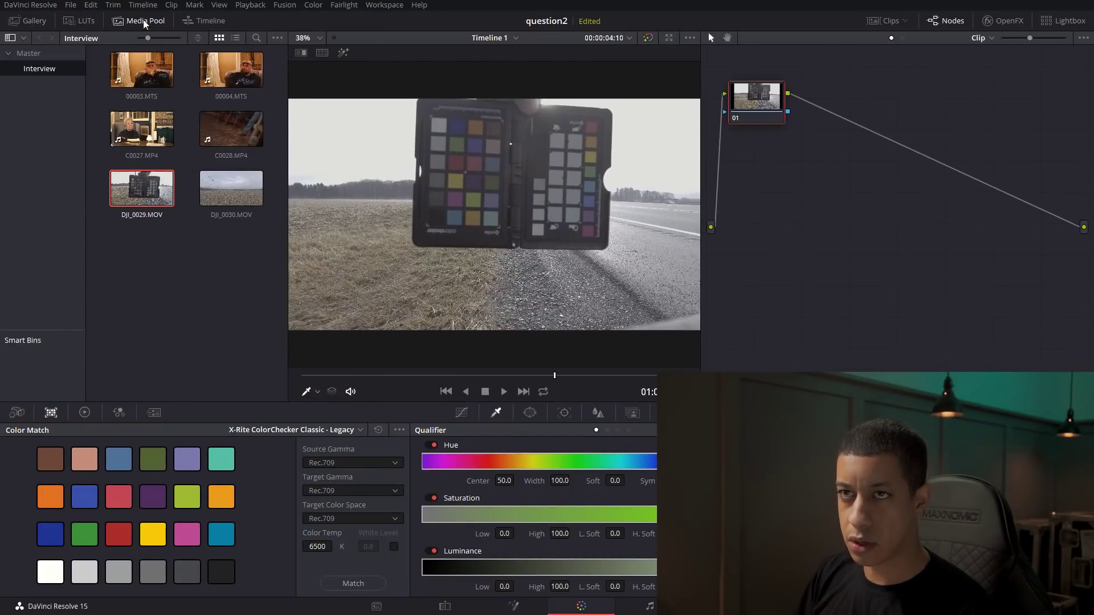
click(145, 22)
click(29, 392)
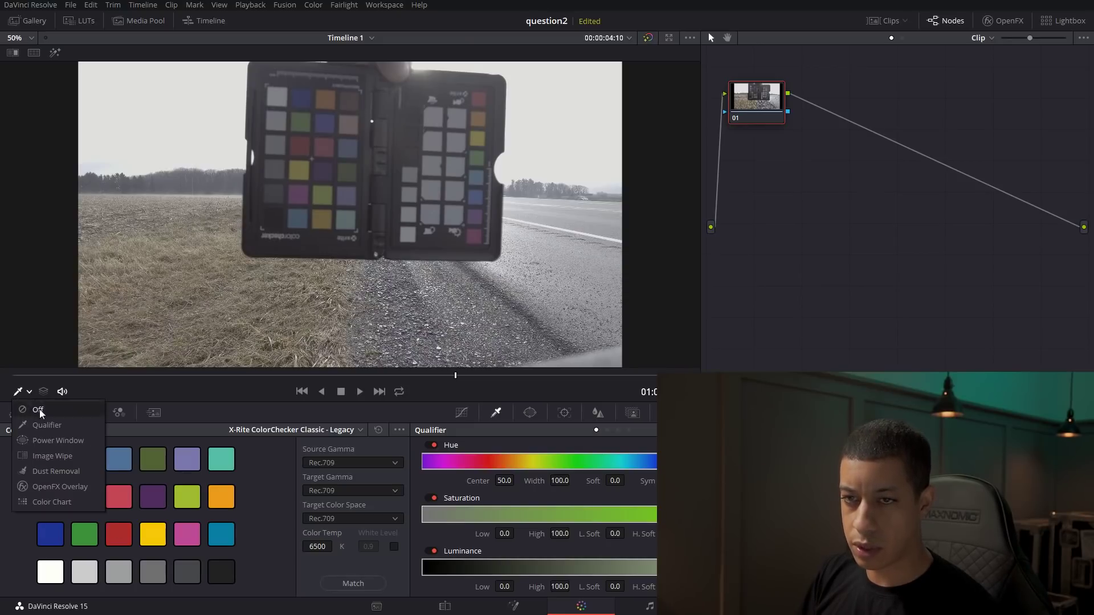
click(54, 501)
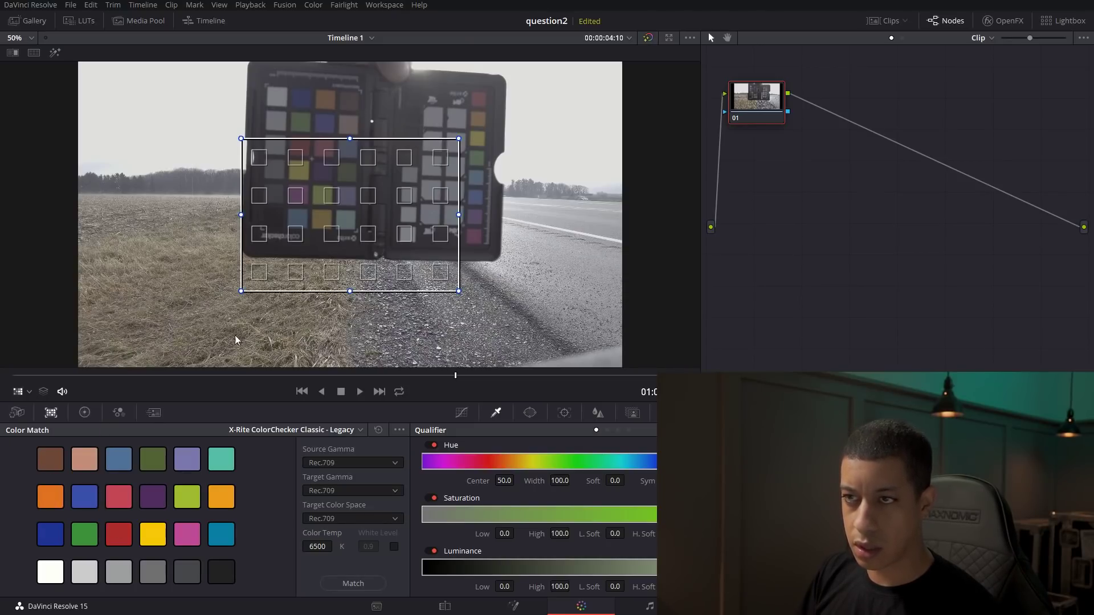
Align the chart grid to the ColorChecker patches and apply Match
drag(241, 137, 361, 91)
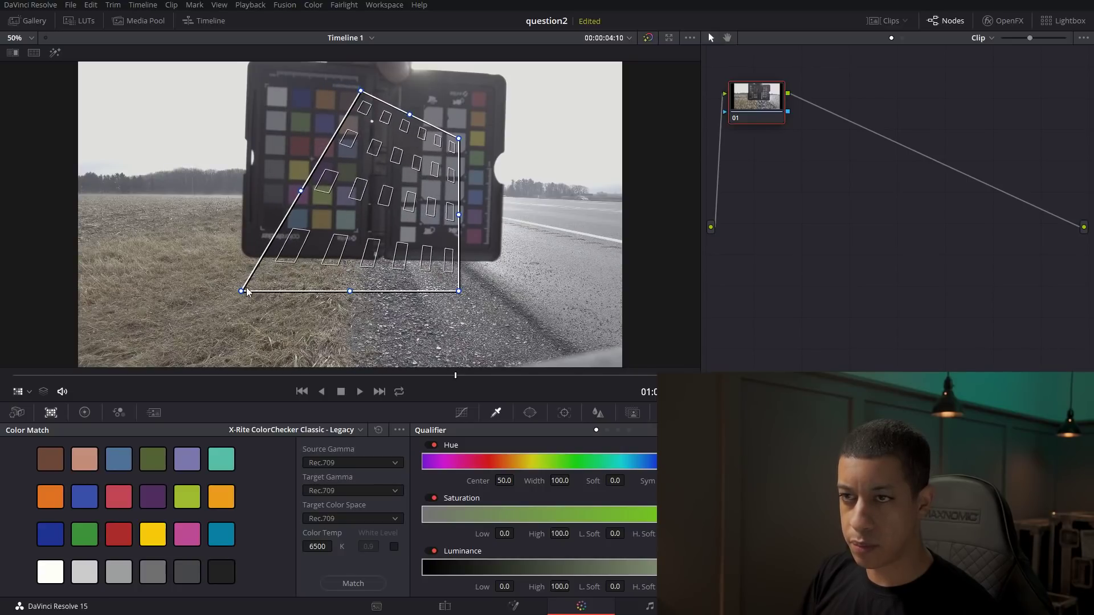
drag(245, 291, 266, 85)
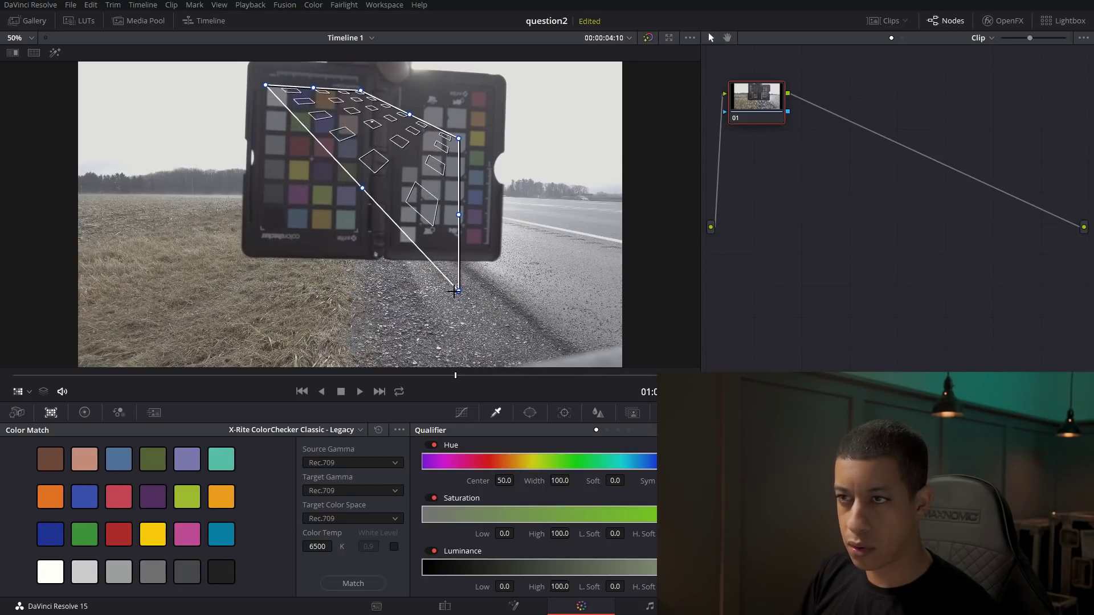
drag(458, 292, 262, 229)
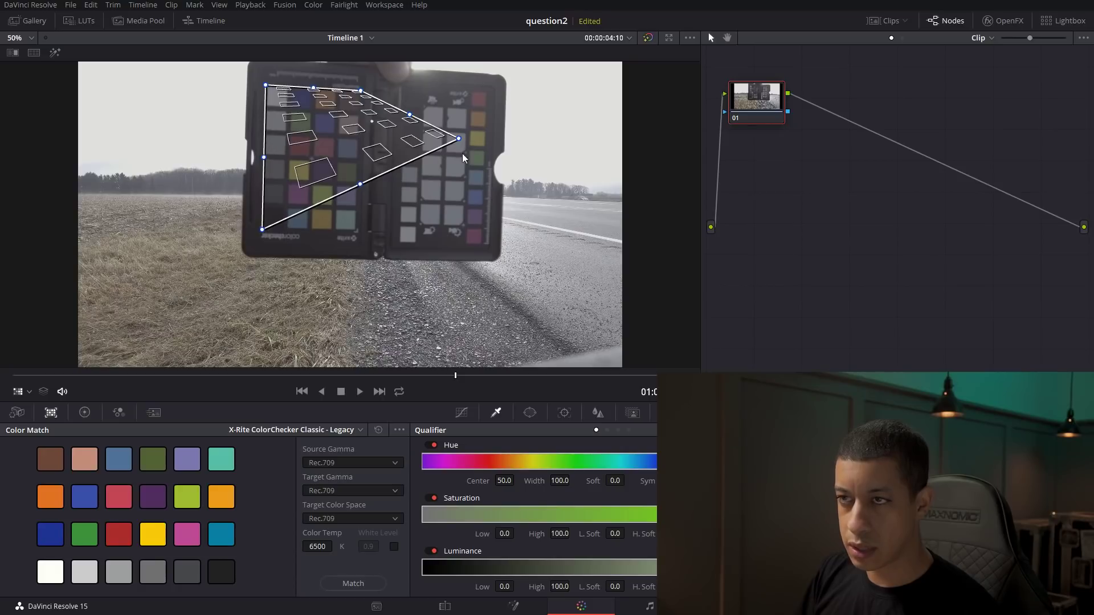
drag(459, 135, 357, 233)
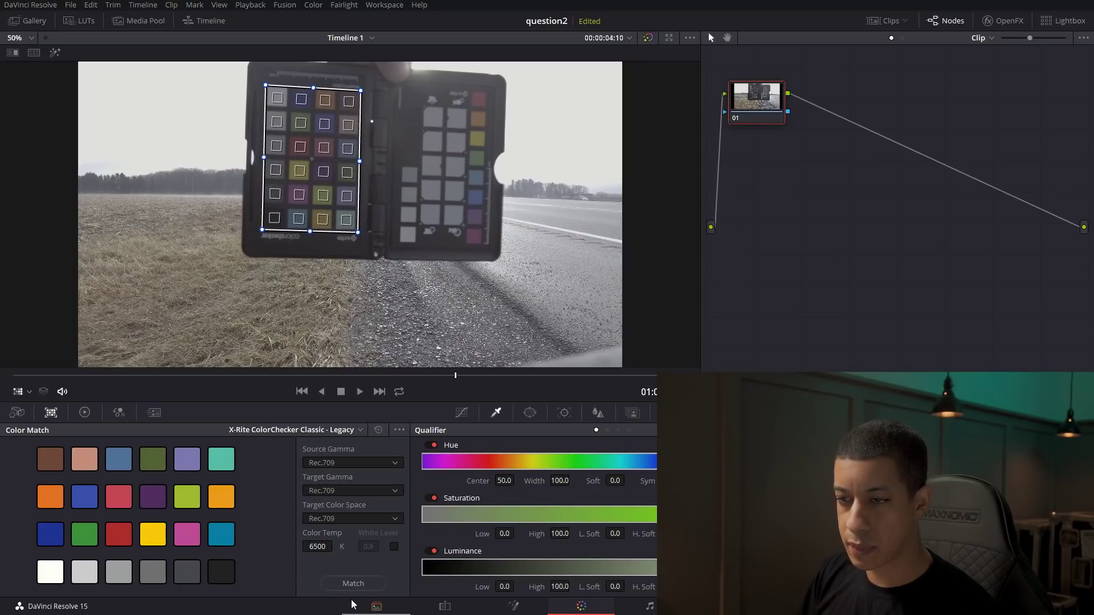
click(360, 586)
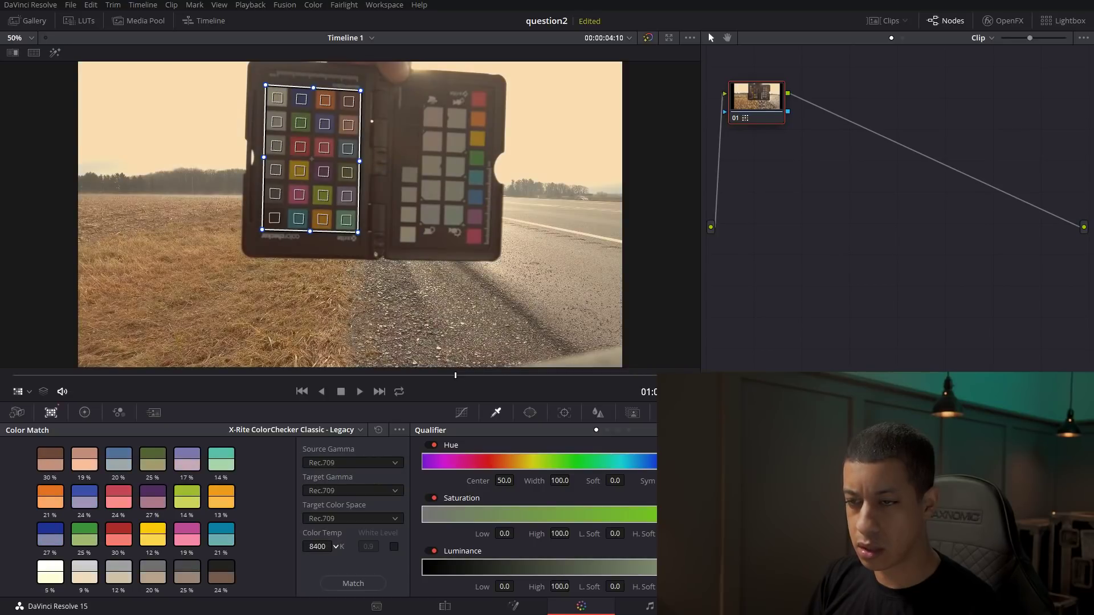
click(353, 584)
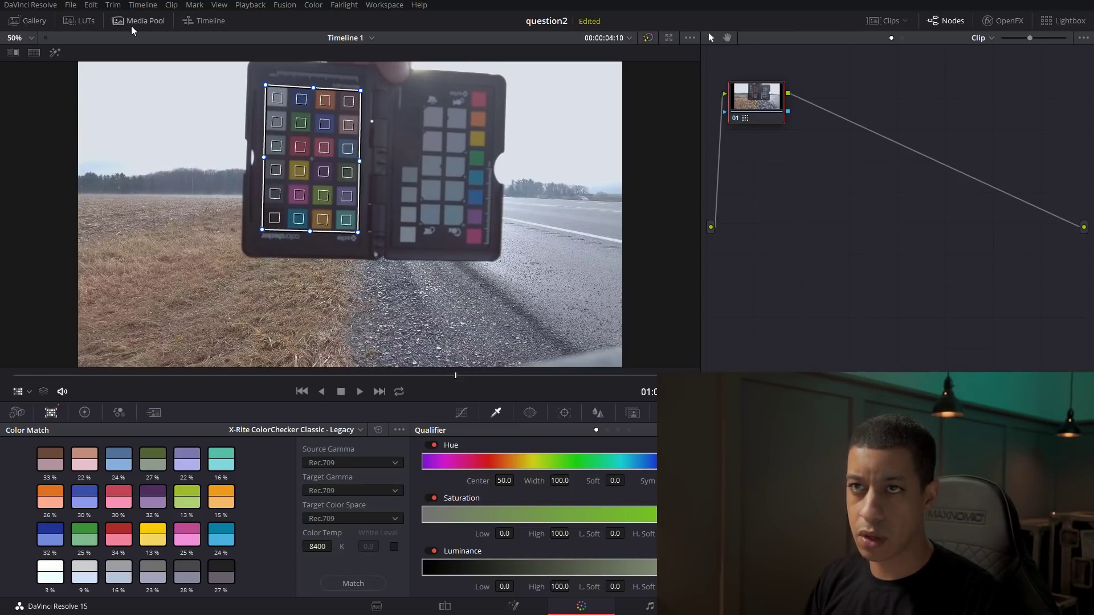
Copy clip 04's match grade onto field clip 05 and turn off the chart overlay
click(889, 25)
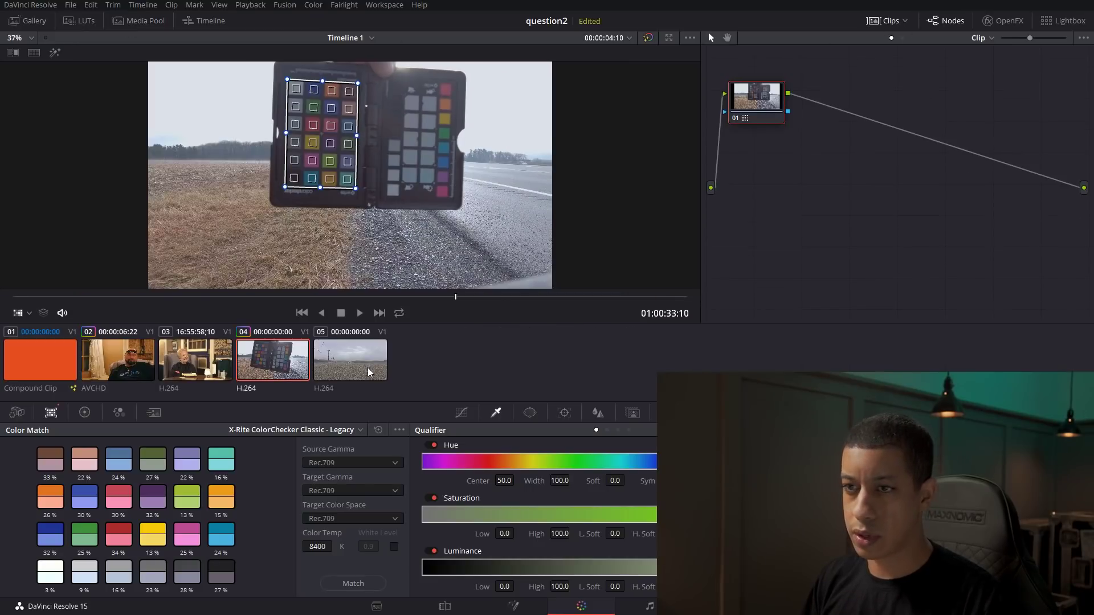
click(360, 376)
middle_click(259, 380)
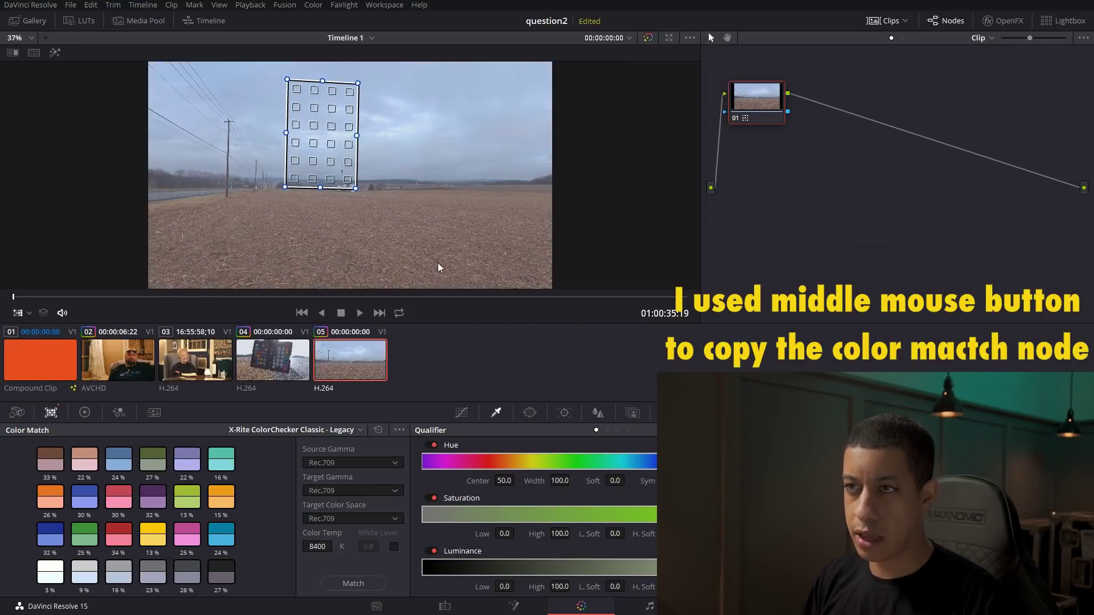
click(53, 314)
click(56, 329)
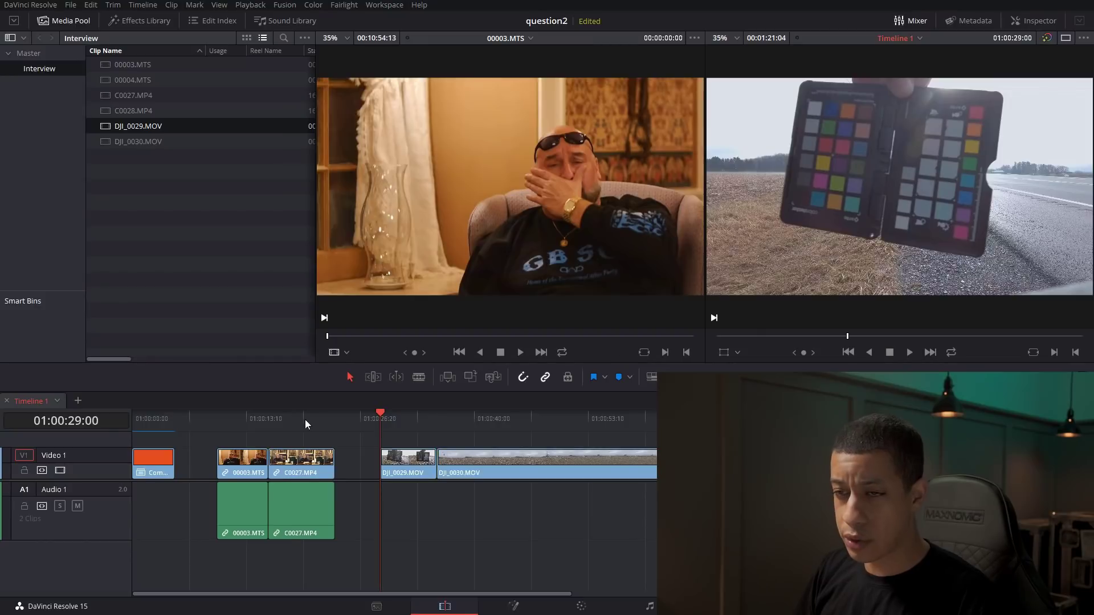
Enable audio waveforms in Timeline View Options, keep filmstrip display, and enlarge the audio track height
drag(306, 419, 289, 420)
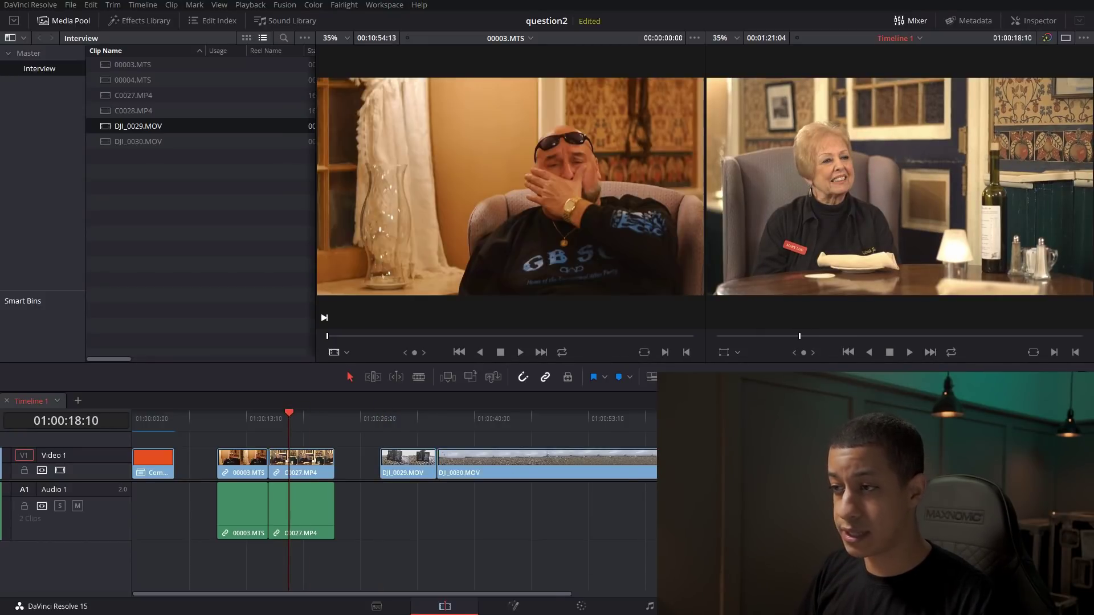
key(ctrl+equal)
click(653, 376)
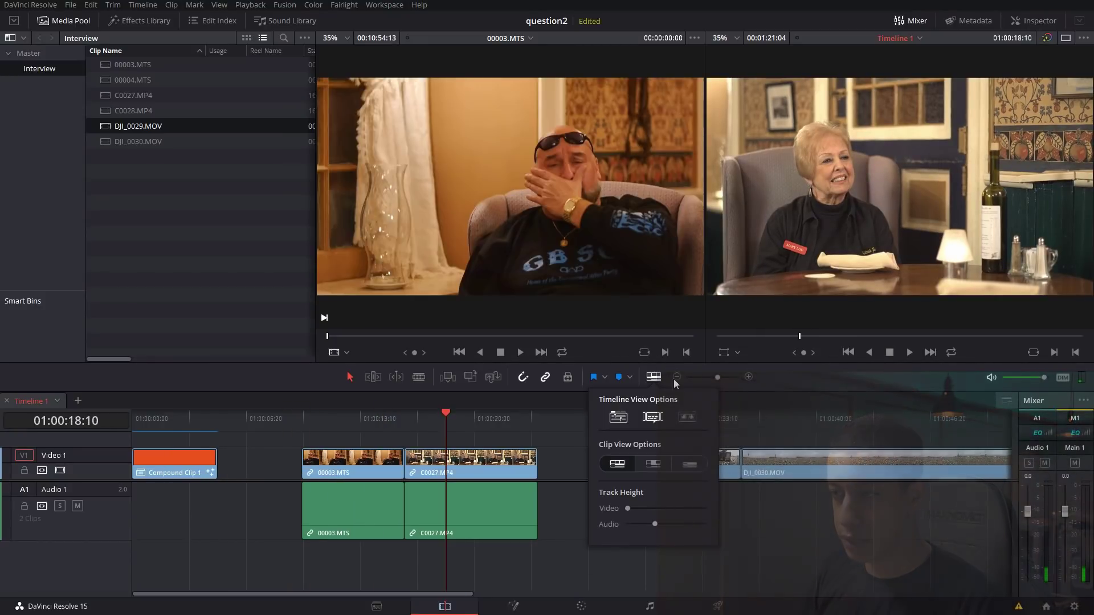
click(684, 420)
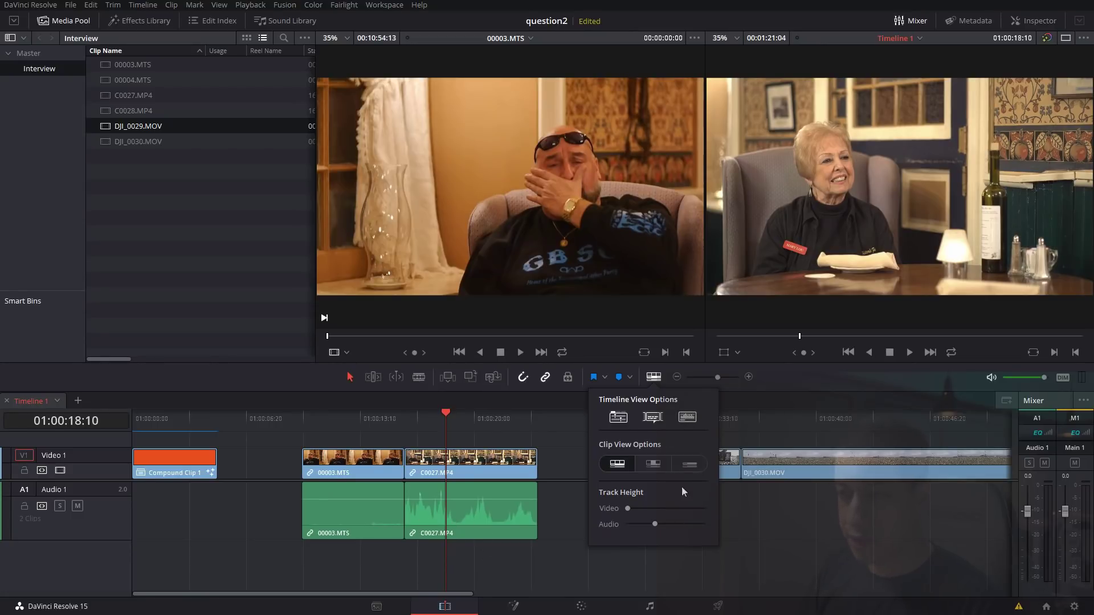
click(699, 466)
click(617, 464)
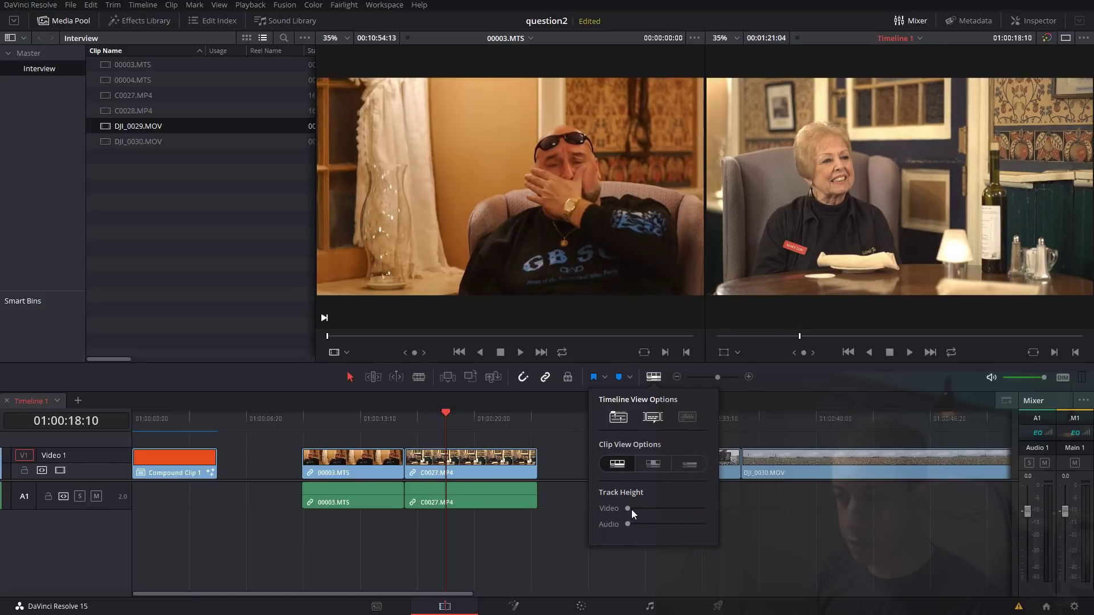
drag(627, 525, 657, 524)
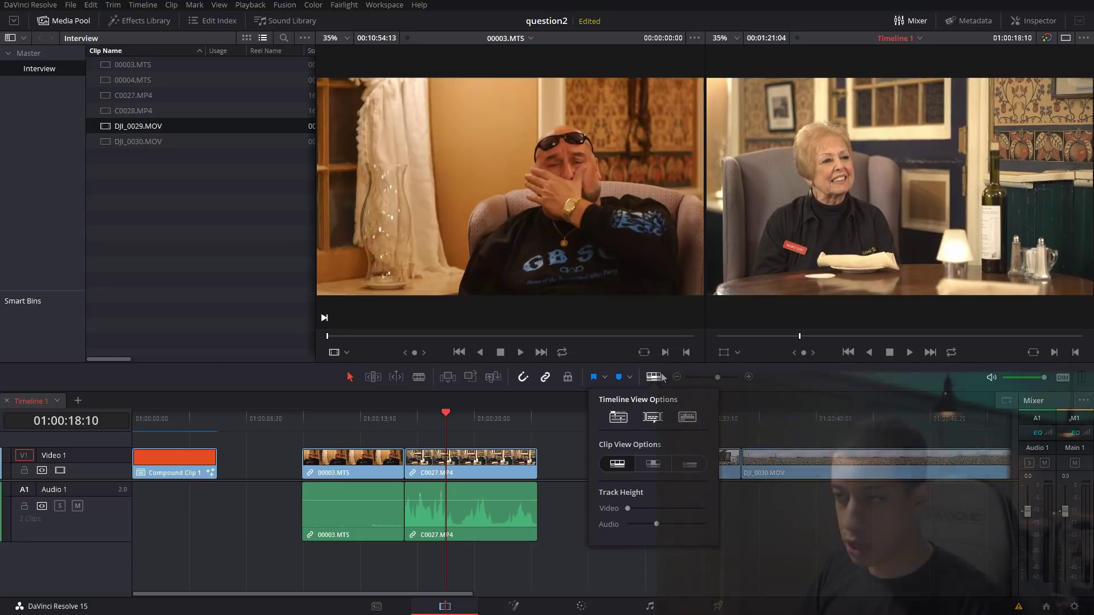
key(Escape)
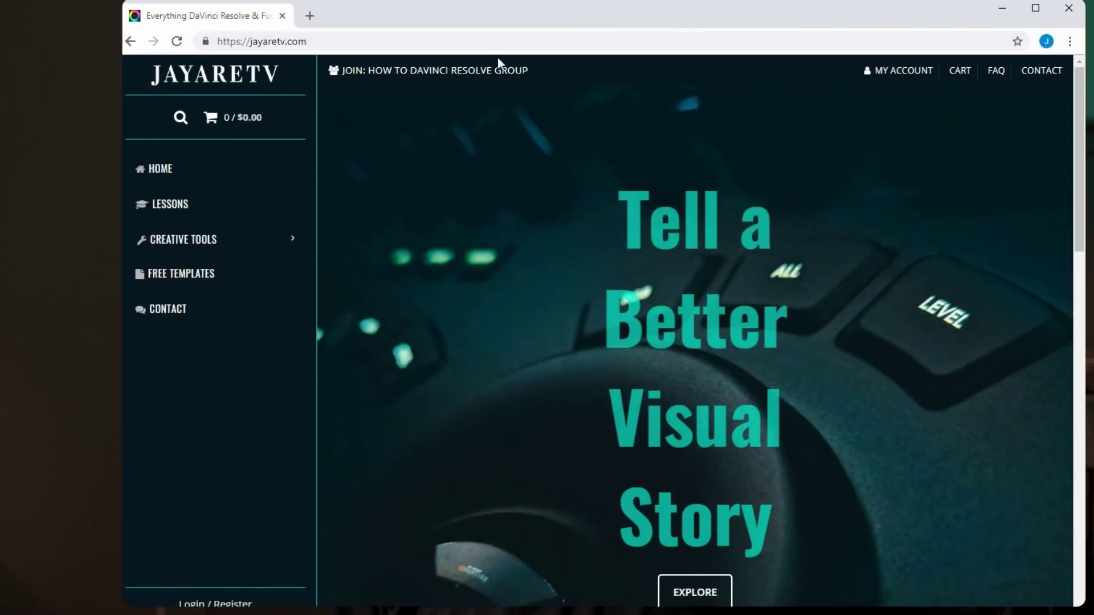
Follow the JayareTV site's 'JOIN: HOW TO DAVINCI RESOLVE GROUP' link to the 395-member Facebook group
click(487, 75)
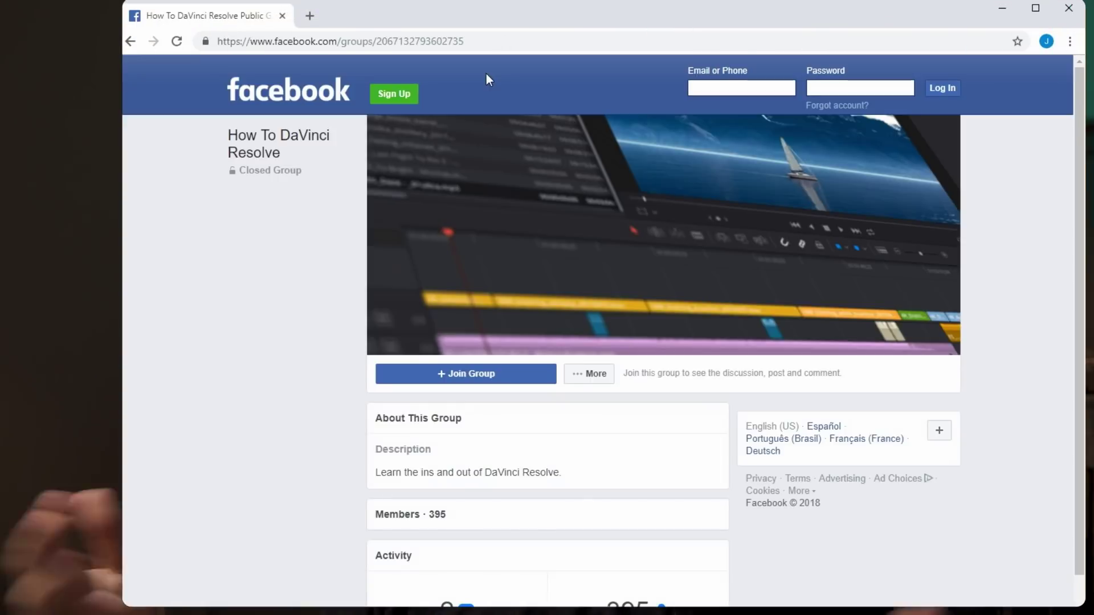